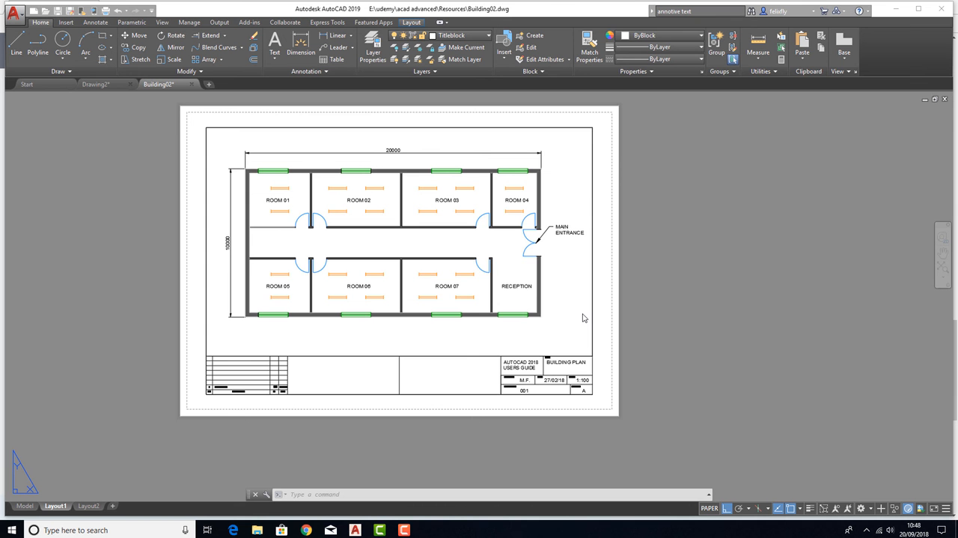
{"action": "left_click", "coordinate": [643, 280]}
{"action": "key", "text": "Escape"}
{"action": "key", "text": "Escape"}
{"action": "scroll", "coordinate": [378, 231], "scroll_direction": "up", "scroll_amount": 2}
{"action": "middle_click_drag", "start_coordinate": [378, 231], "coordinate": [403, 253]}
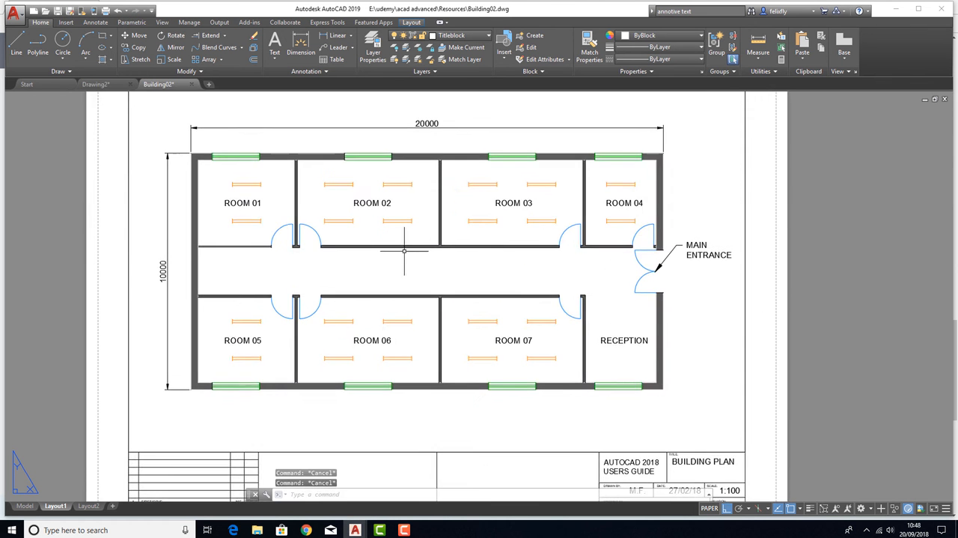
{"action": "scroll", "coordinate": [403, 253], "scroll_direction": "down", "scroll_amount": 2}
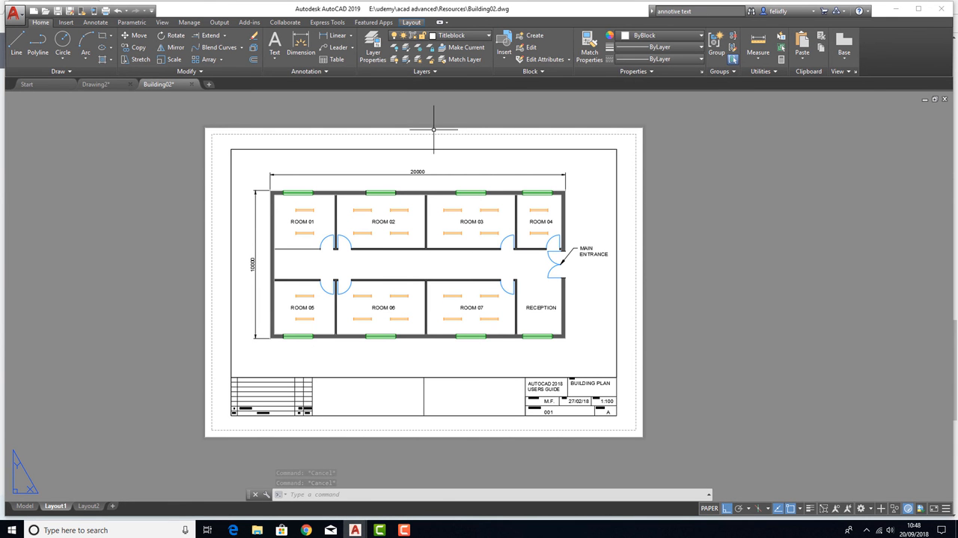
Delete the Layout2 layout so that Layout1 is the only paper space layout
{"action": "left_click", "coordinate": [67, 506]}
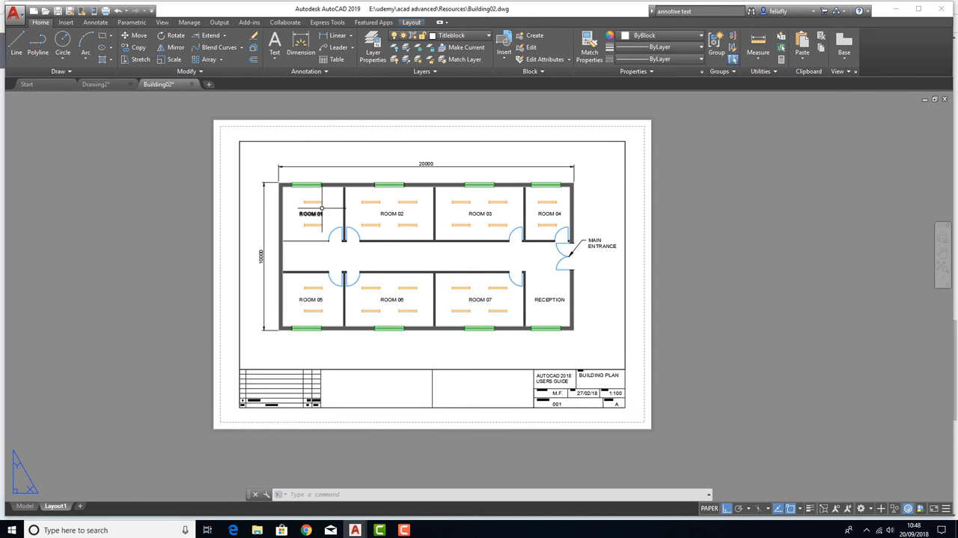
{"action": "middle_click_drag", "start_coordinate": [321, 210], "coordinate": [306, 214]}
{"action": "scroll", "coordinate": [269, 209], "scroll_direction": "up", "scroll_amount": 2}
{"action": "scroll", "coordinate": [252, 201], "scroll_direction": "down", "scroll_amount": 2}
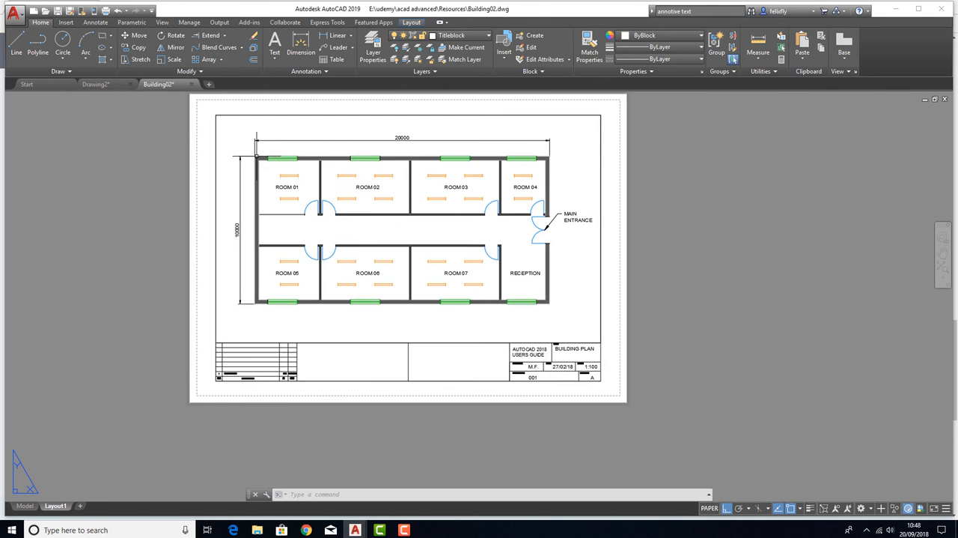
Measure along the lower edge of the title block border, starting from its lower-left corner, and end the measurement
{"action": "key", "text": "Escape"}
{"action": "key", "text": "Escape"}
{"action": "key", "text": "Escape"}
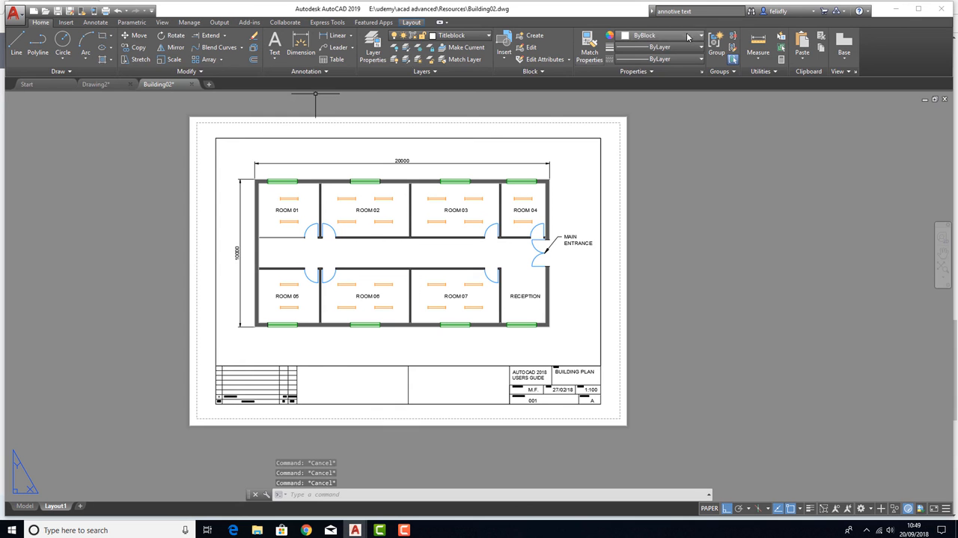
{"action": "left_click", "coordinate": [756, 47]}
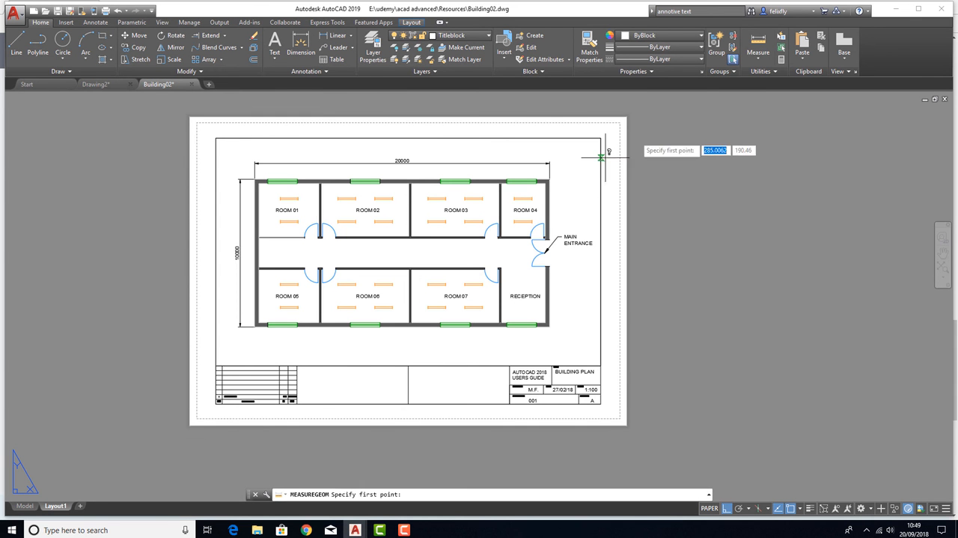
{"action": "left_click", "coordinate": [216, 403]}
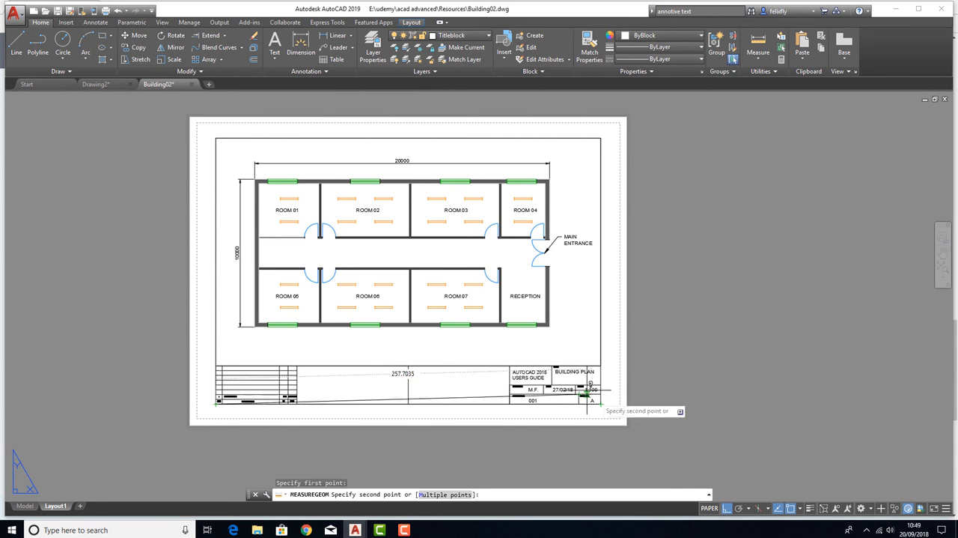
{"action": "key", "text": "Escape"}
{"action": "key", "text": "Escape"}
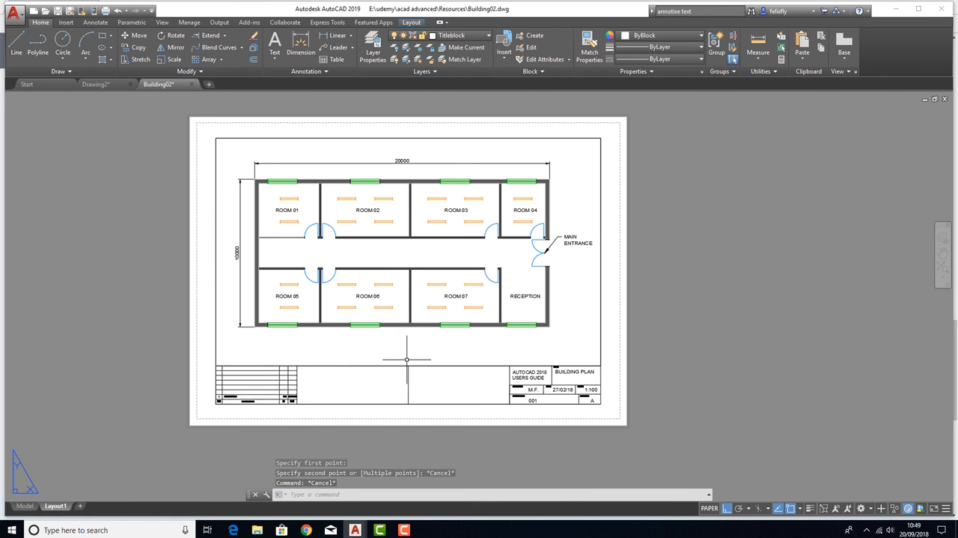
{"action": "scroll", "coordinate": [382, 255], "scroll_direction": "up", "scroll_amount": 2}
{"action": "mouse_move", "coordinate": [381, 255]}
{"action": "middle_mouse_down"}
{"action": "mouse_move", "coordinate": [378, 266]}
{"action": "mouse_move", "coordinate": [376, 253]}
{"action": "middle_mouse_up"}
{"action": "scroll", "coordinate": [385, 246], "scroll_direction": "down", "scroll_amount": 2}
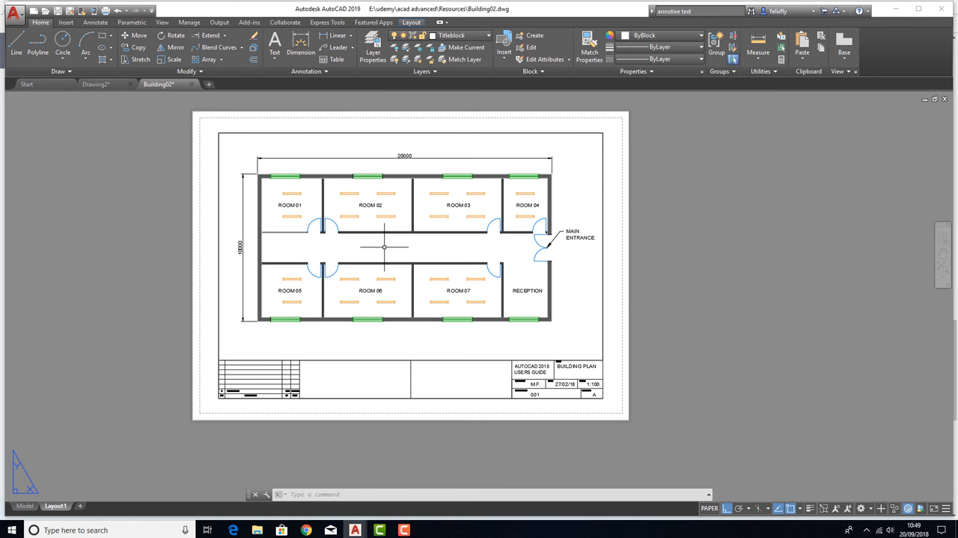
{"action": "scroll", "coordinate": [384, 247], "scroll_direction": "up", "scroll_amount": 2}
{"action": "scroll", "coordinate": [399, 237], "scroll_direction": "down", "scroll_amount": 2}
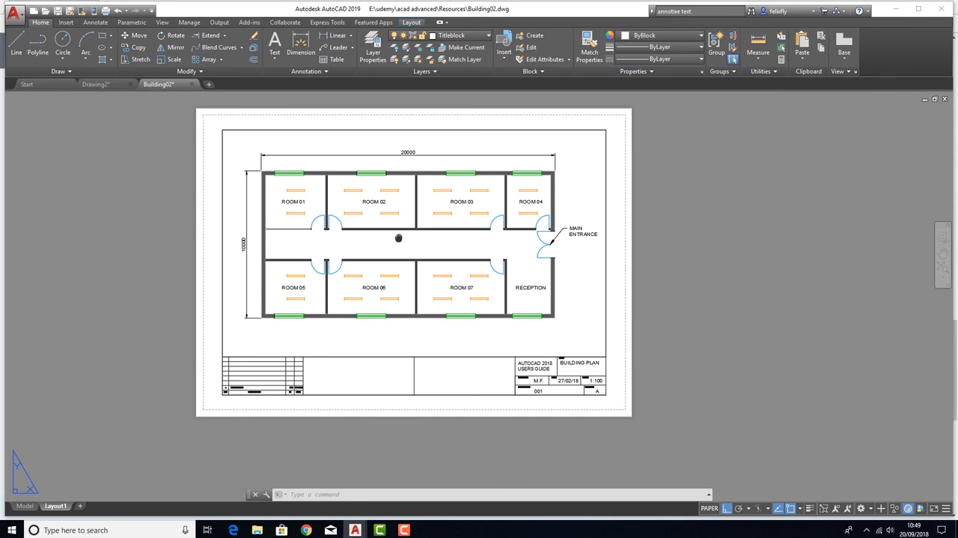
{"action": "middle_click_drag", "start_coordinate": [406, 270], "coordinate": [410, 292]}
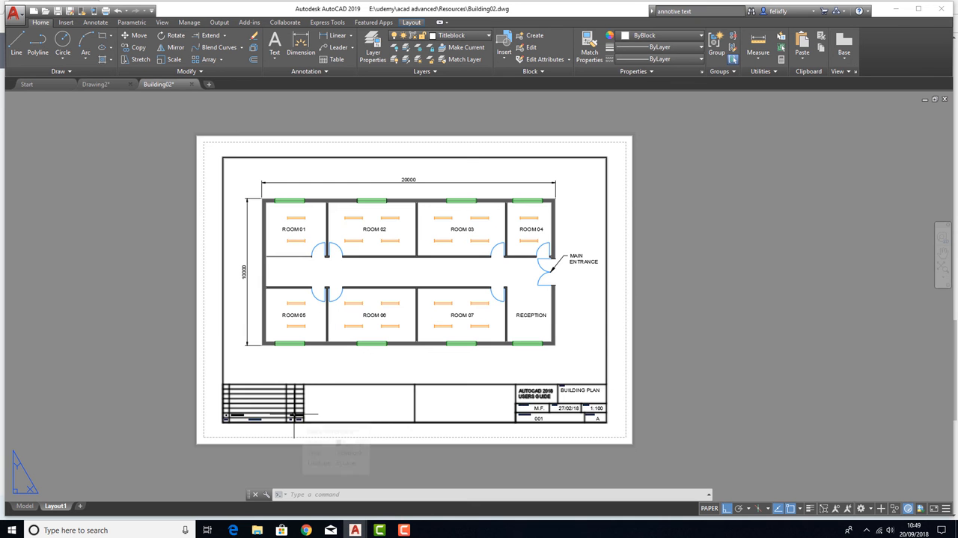
{"action": "middle_click_drag", "start_coordinate": [327, 261], "coordinate": [297, 284]}
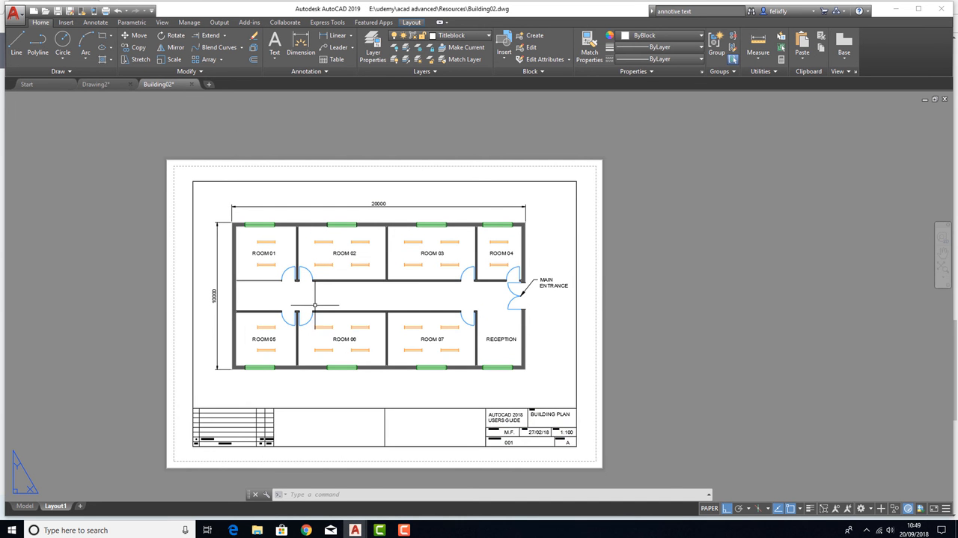
{"action": "middle_click_drag", "start_coordinate": [329, 318], "coordinate": [345, 294]}
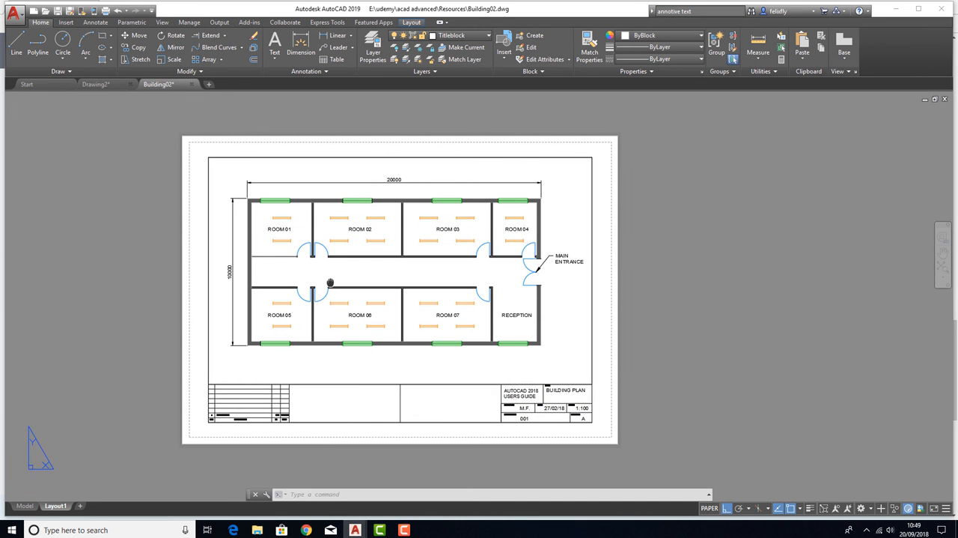
{"action": "left_click", "coordinate": [312, 409]}
{"action": "key", "text": "Escape"}
{"action": "key", "text": "Escape"}
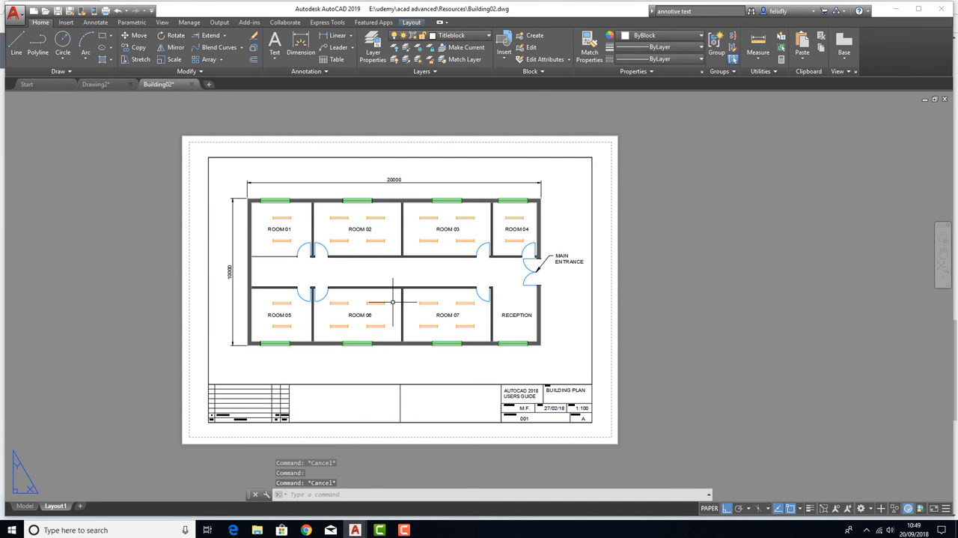
Look inside the floor plan viewport and at the model space drawing, ending back in Layout1
{"action": "double_click", "coordinate": [398, 270]}
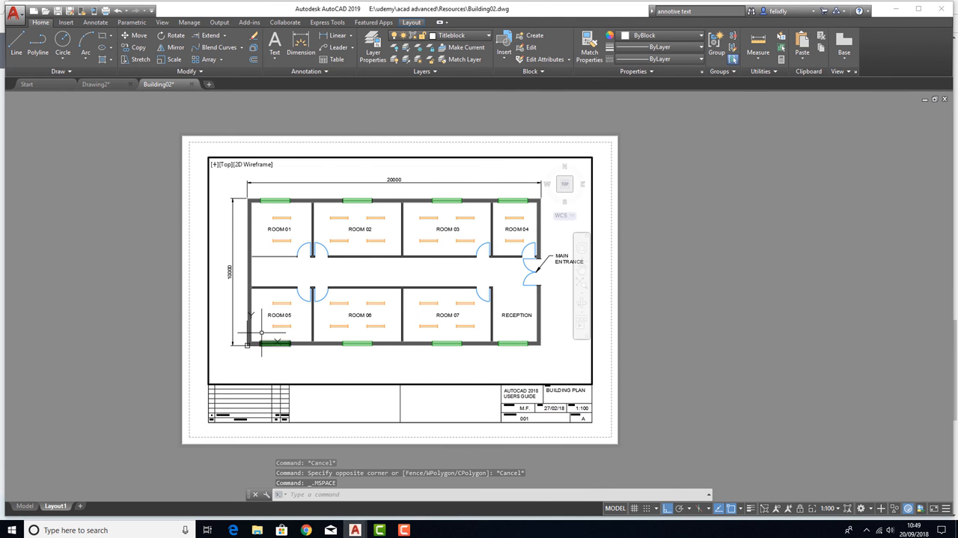
{"action": "double_click", "coordinate": [156, 377]}
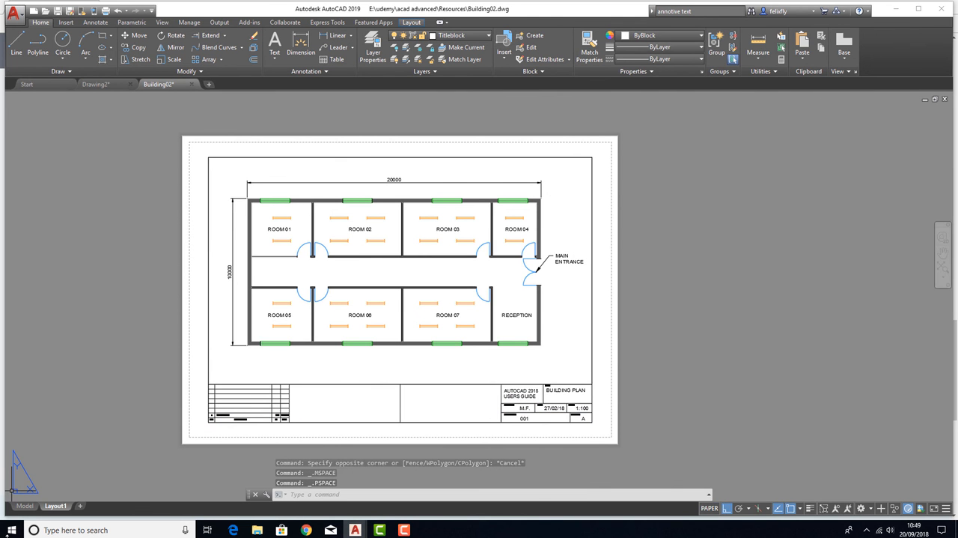
{"action": "left_click", "coordinate": [24, 505]}
{"action": "middle_click_drag", "start_coordinate": [282, 270], "coordinate": [402, 269]}
{"action": "left_click", "coordinate": [55, 506]}
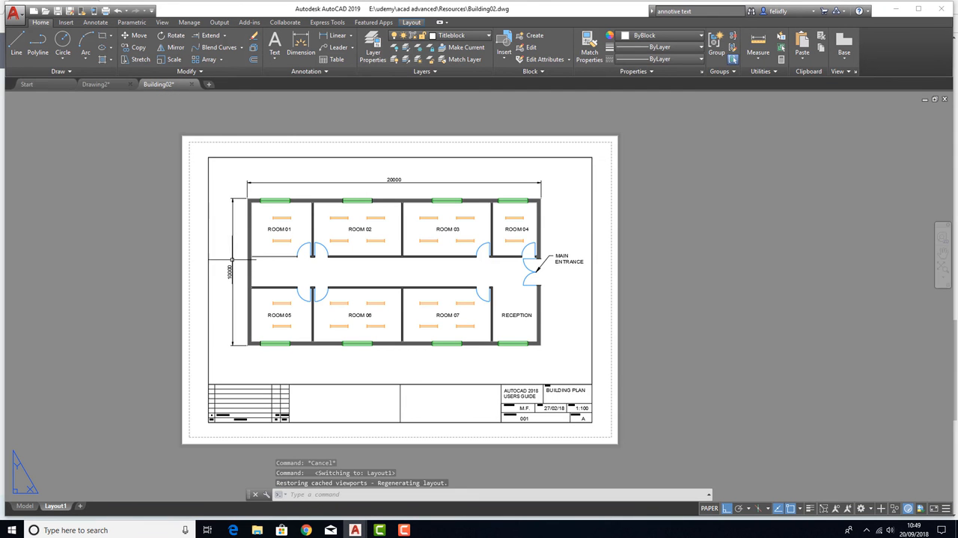
{"action": "left_click", "coordinate": [573, 268]}
{"action": "key", "text": "Escape"}
{"action": "left_click", "coordinate": [530, 179]}
{"action": "key", "text": "Escape"}
{"action": "left_click", "coordinate": [512, 230]}
{"action": "key", "text": "Escape"}
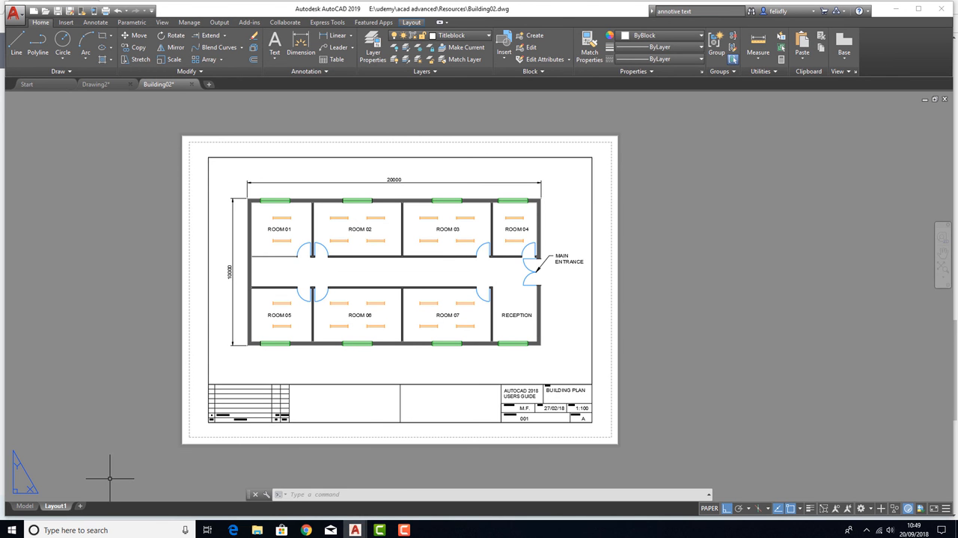
{"action": "mouse_move", "coordinate": [55, 510]}
{"action": "middle_click_drag", "start_coordinate": [309, 234], "coordinate": [298, 235]}
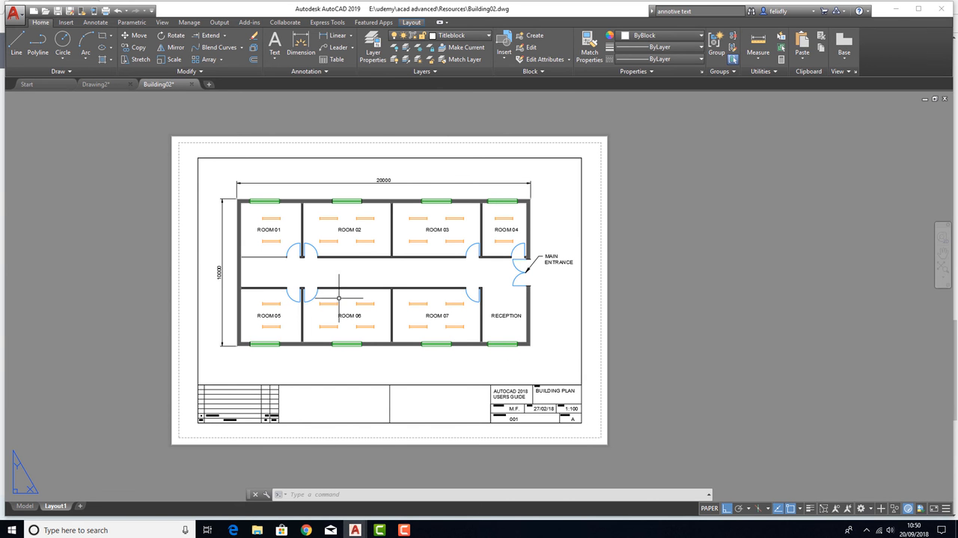
{"action": "middle_click_drag", "start_coordinate": [373, 310], "coordinate": [355, 293]}
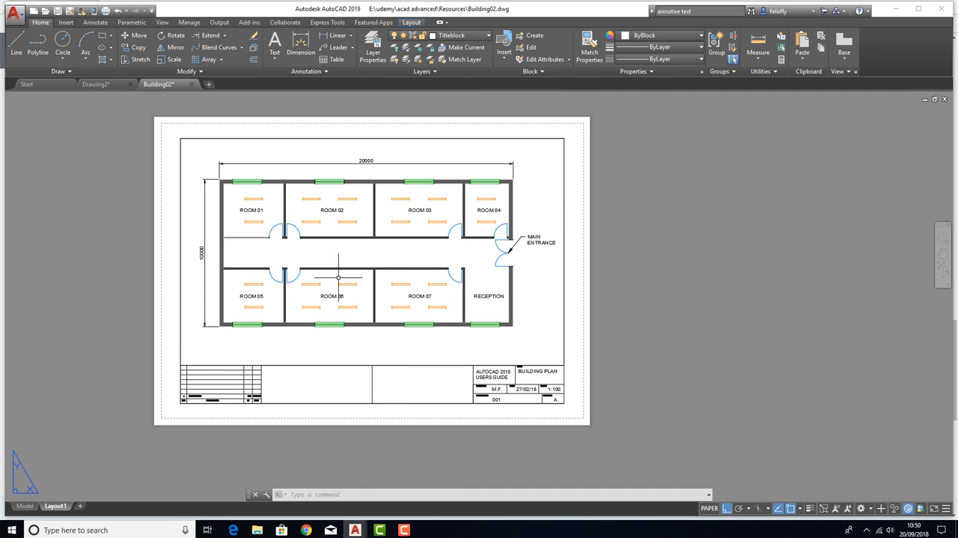
{"action": "middle_click_drag", "start_coordinate": [339, 270], "coordinate": [367, 268]}
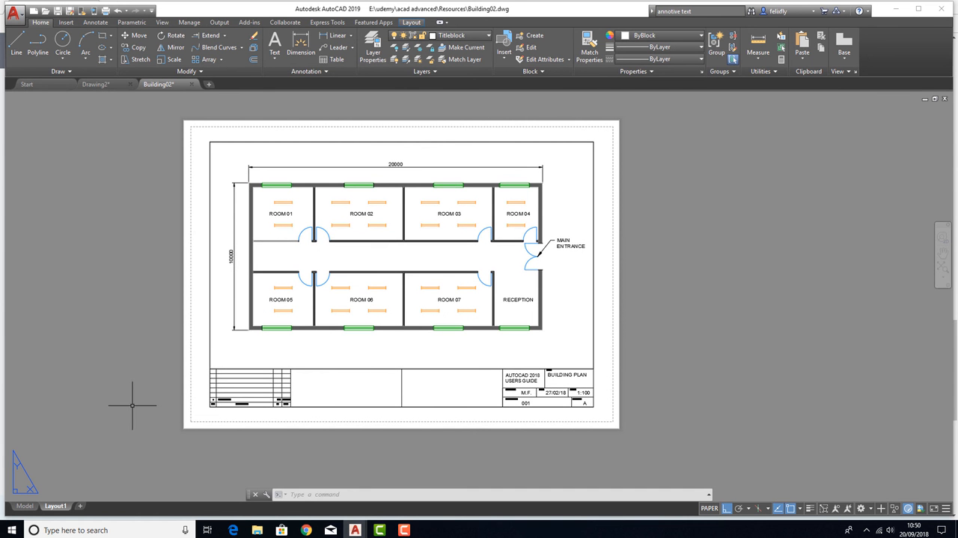
Rename Layout1 as "Main Layout"
{"action": "right_click", "coordinate": [53, 509]}
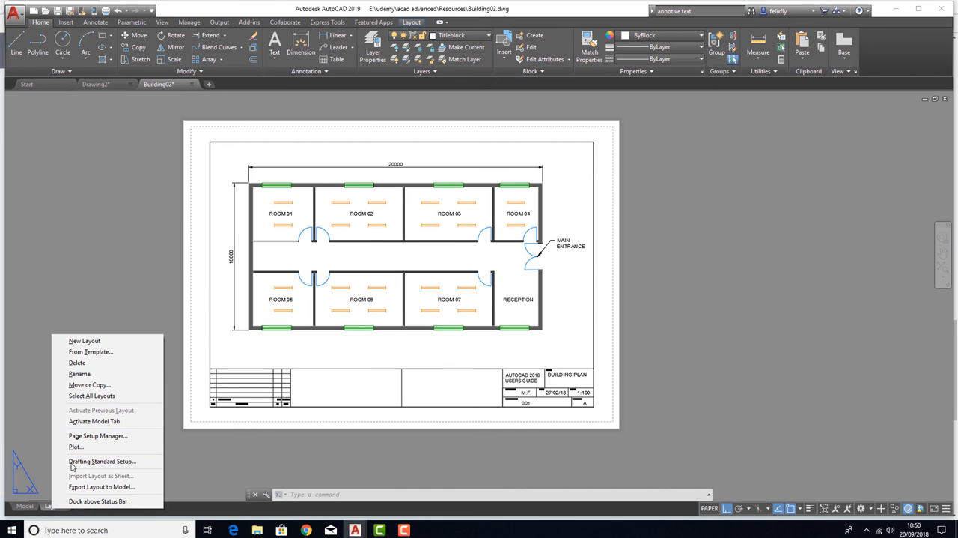
{"action": "left_click", "coordinate": [80, 374]}
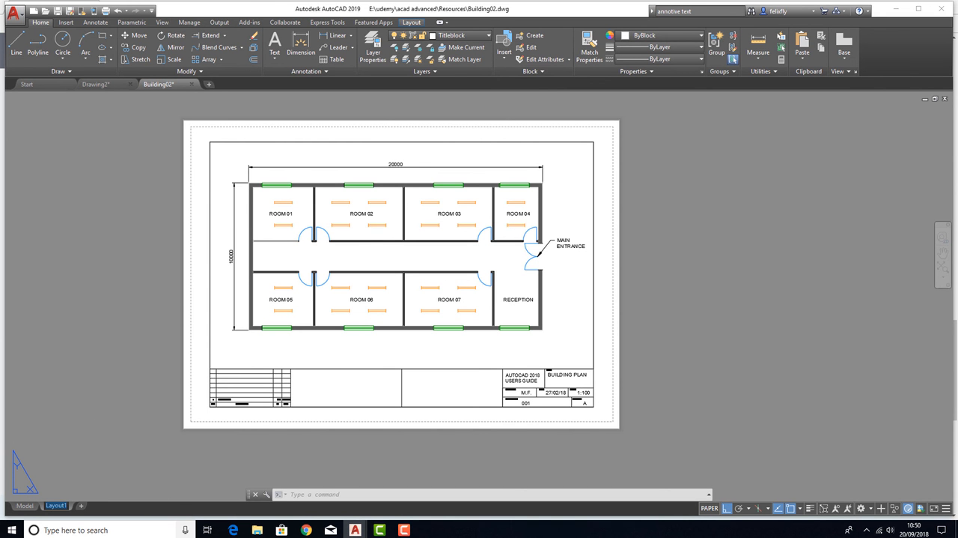
{"action": "type", "text": "Main Layout"}
Create a copy of Main Layout and place it at the end of the layouts
{"action": "right_click", "coordinate": [65, 508]}
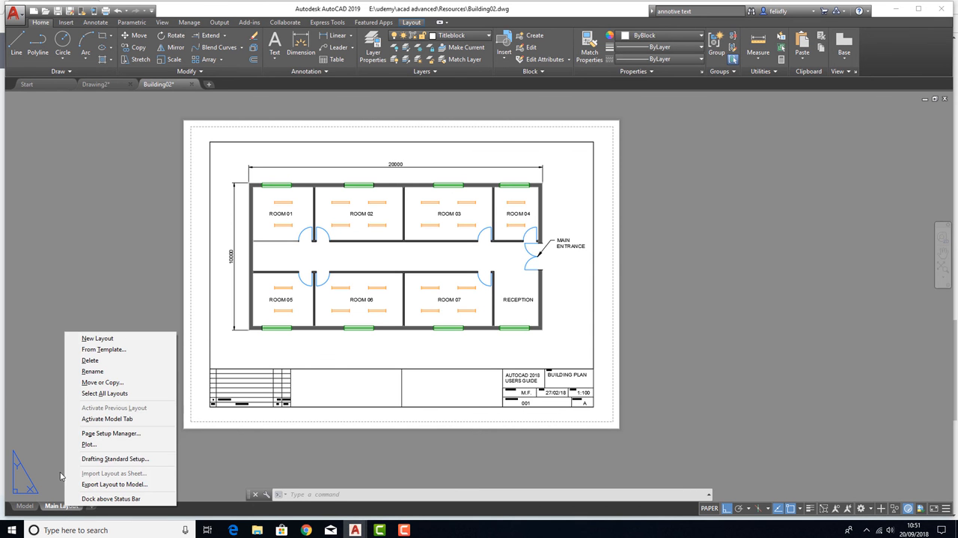
{"action": "left_click", "coordinate": [95, 382]}
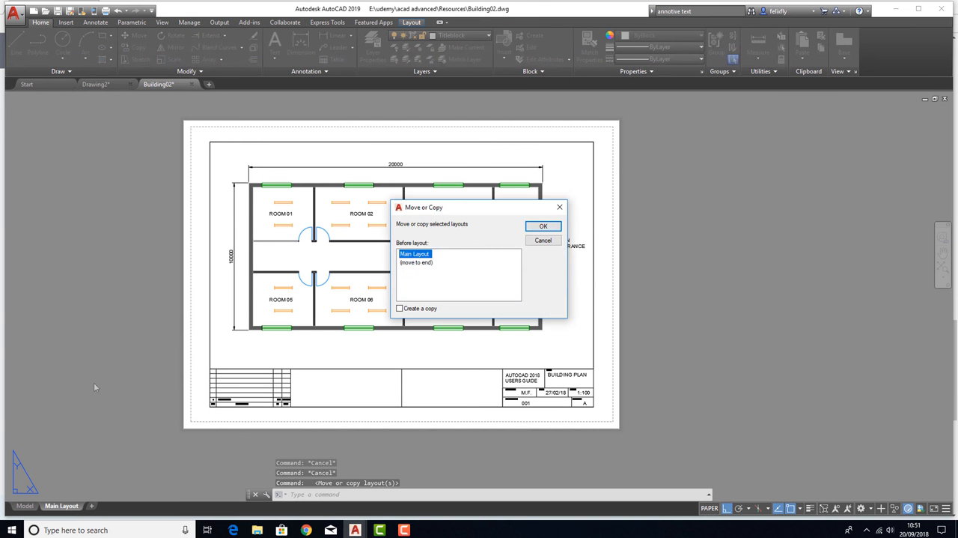
{"action": "left_click", "coordinate": [401, 310]}
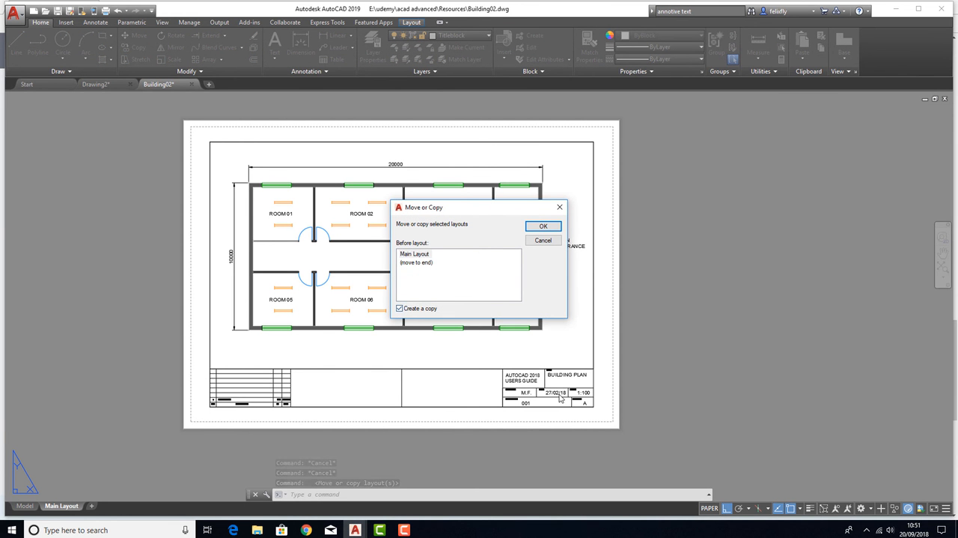
{"action": "left_click", "coordinate": [412, 264]}
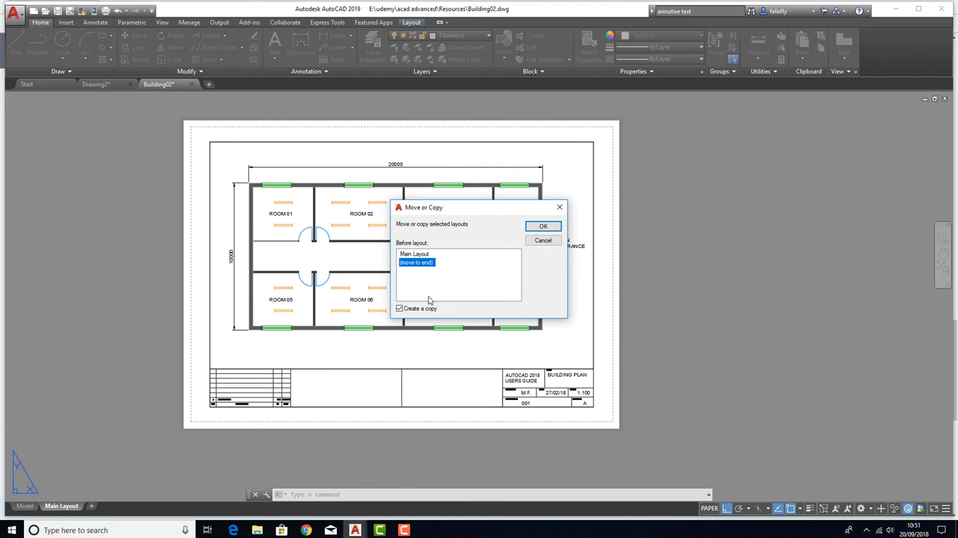
{"action": "left_click", "coordinate": [542, 227]}
{"action": "left_click", "coordinate": [66, 507]}
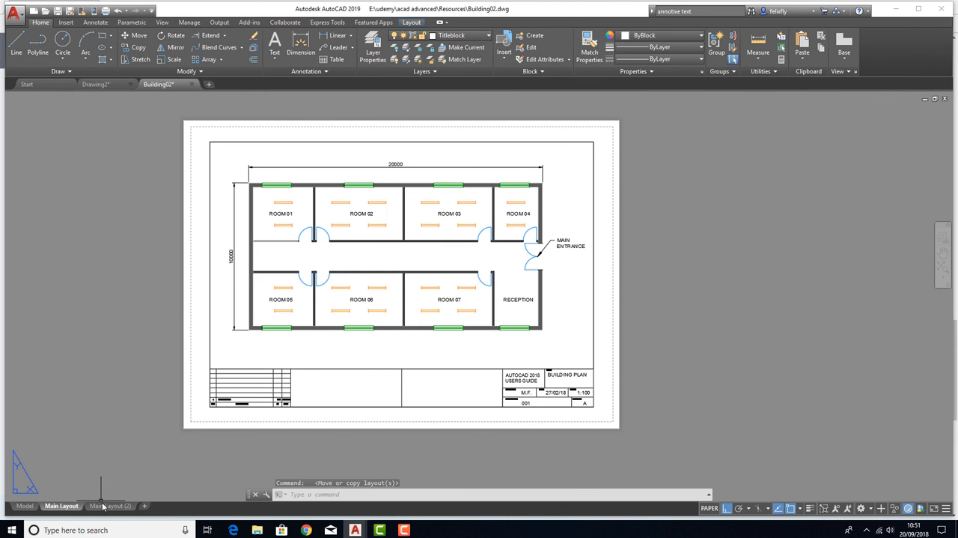
Rename the copied layout as "Room 01"
{"action": "left_click", "coordinate": [98, 506]}
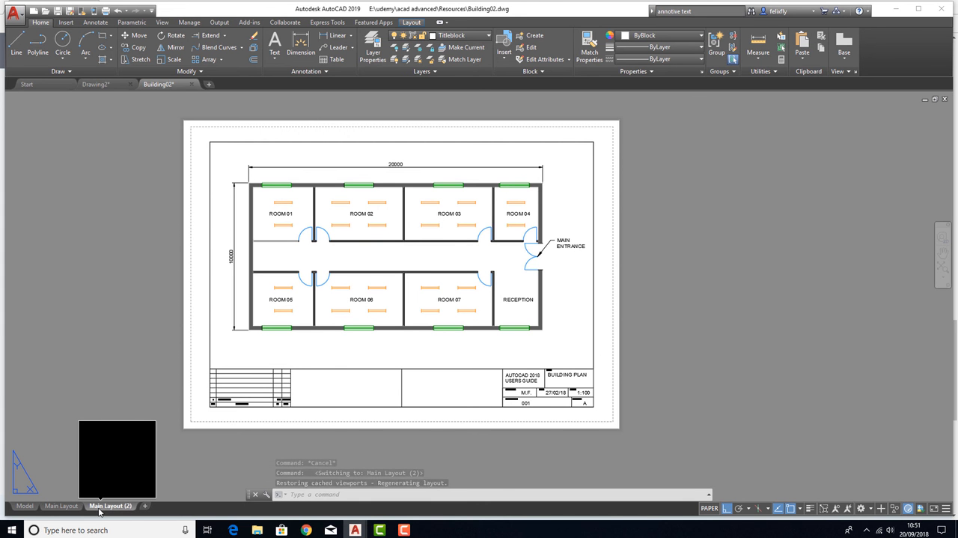
{"action": "double_click", "coordinate": [98, 507]}
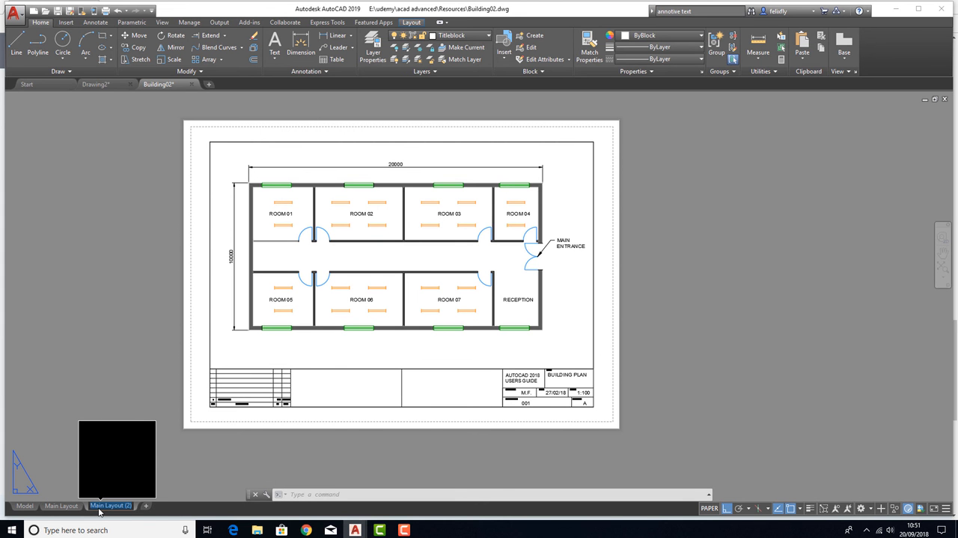
{"action": "type", "text": "Room 01"}
{"action": "key", "text": "Return"}
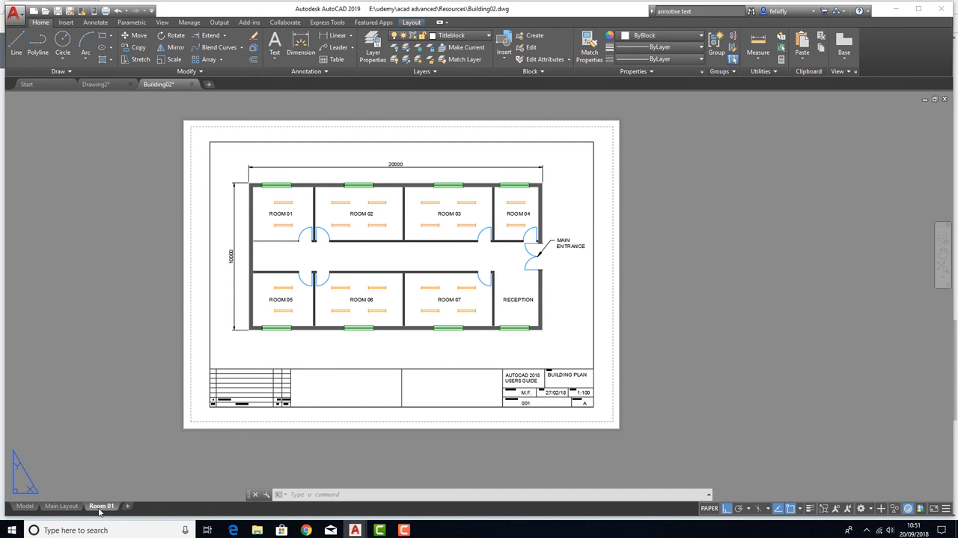
Compare the Main Layout and Room 01 layouts, ending on Main Layout
{"action": "left_click", "coordinate": [60, 506]}
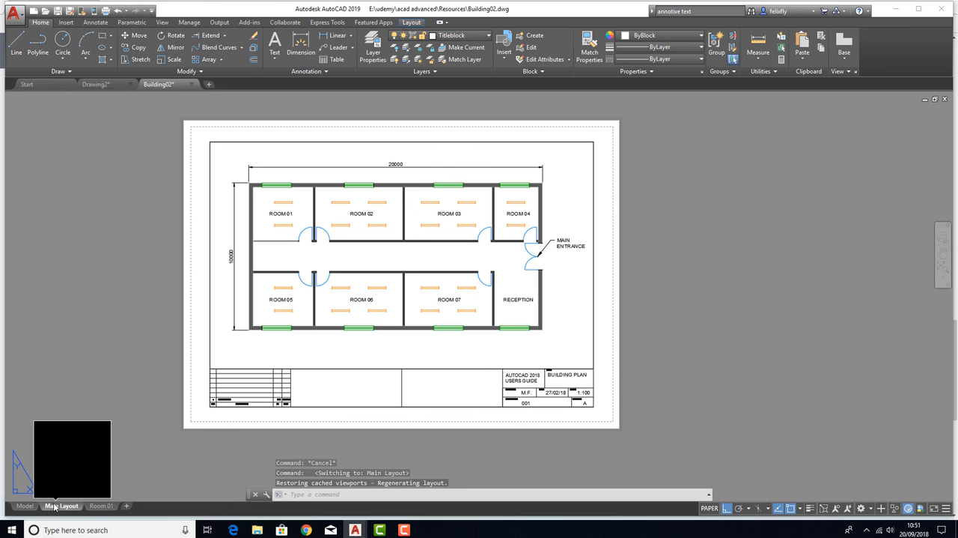
{"action": "left_click", "coordinate": [103, 506]}
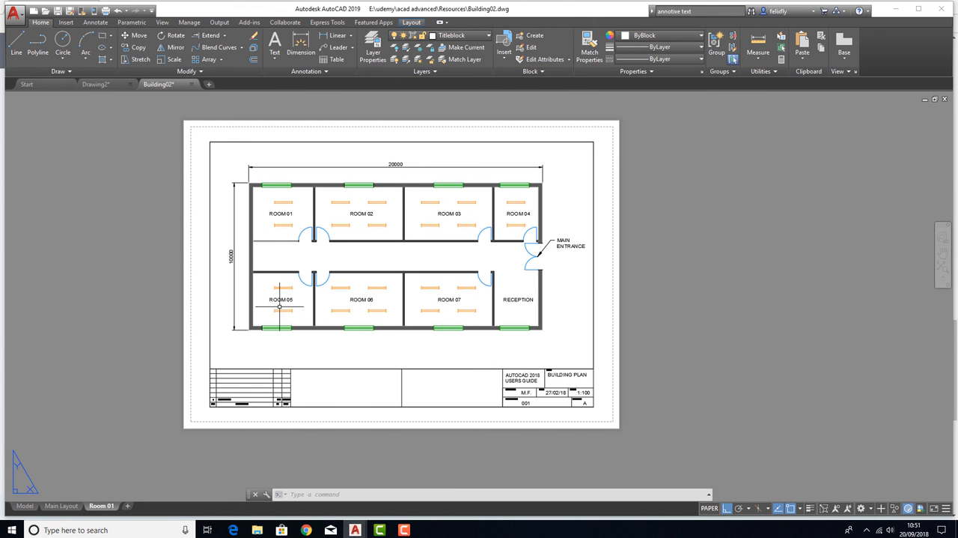
{"action": "left_click", "coordinate": [66, 507]}
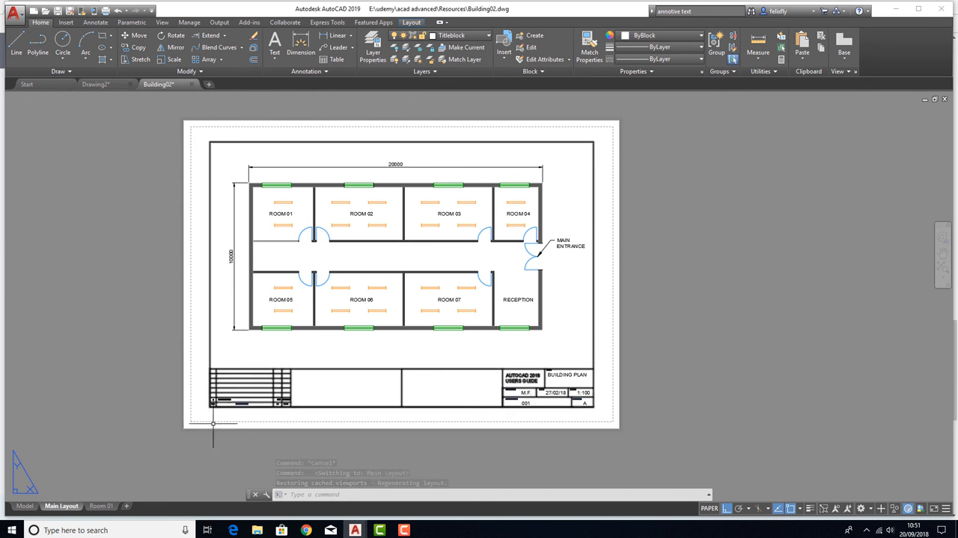
Activate the Room 01 layout's viewport and try panning the building plan against the paper-space labels and dimensions
{"action": "left_click", "coordinate": [101, 505]}
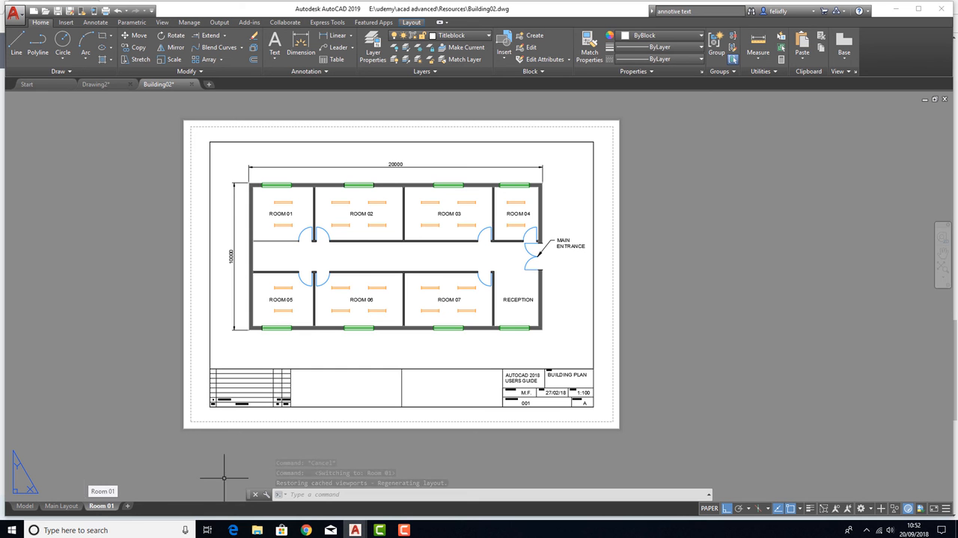
{"action": "double_click", "coordinate": [366, 258]}
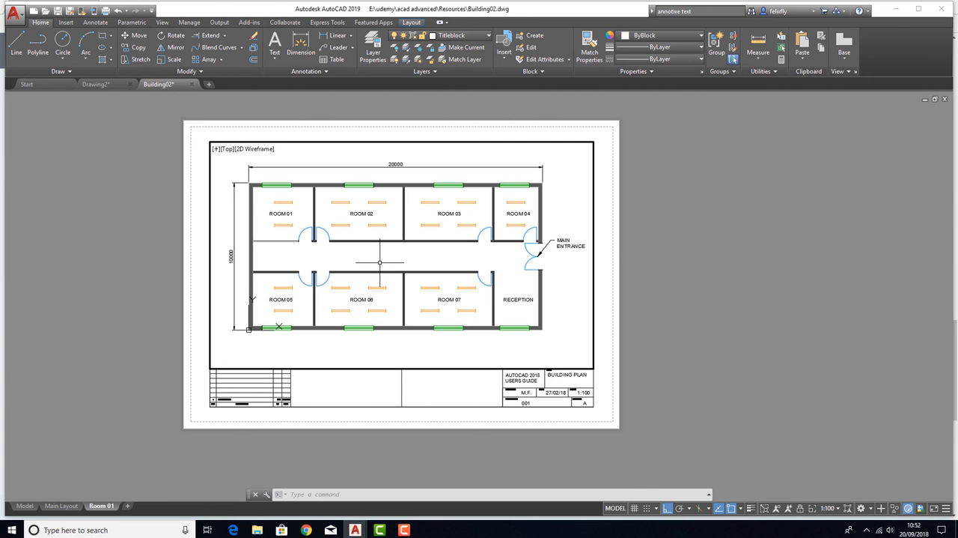
{"action": "middle_click_drag", "start_coordinate": [380, 263], "coordinate": [485, 292]}
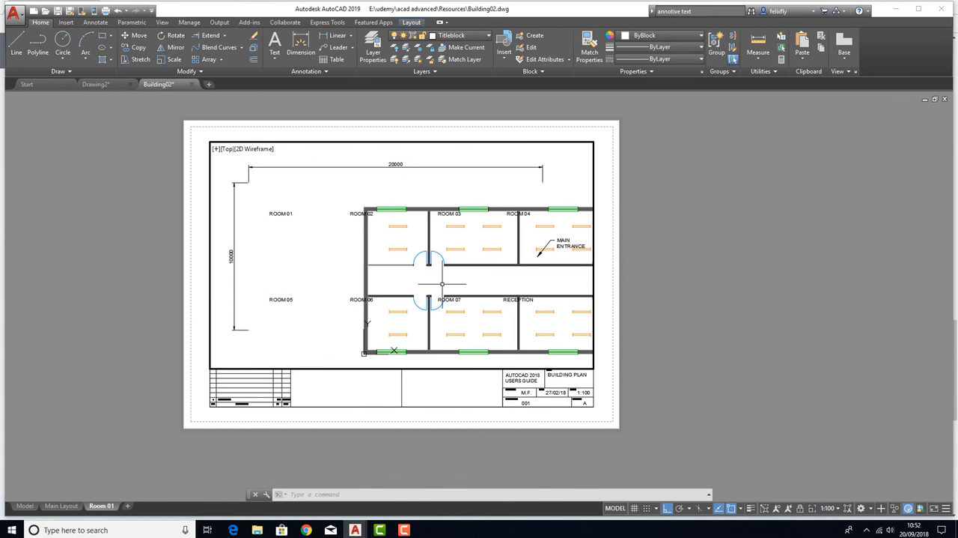
{"action": "double_click", "coordinate": [140, 294]}
{"action": "double_click", "coordinate": [424, 279]}
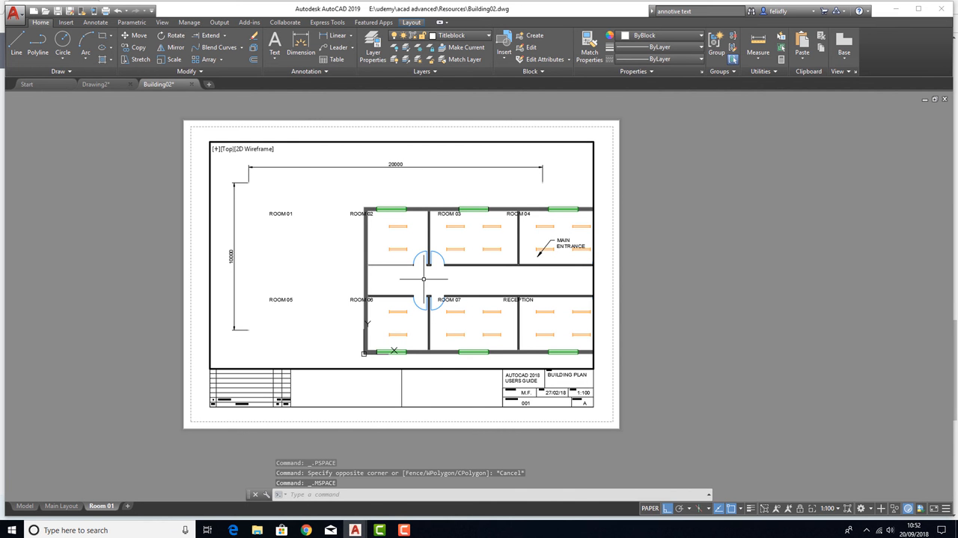
{"action": "middle_click_drag", "start_coordinate": [424, 278], "coordinate": [314, 258]}
Return to paper space and inspect the sheet closely around the Room 07 label
{"action": "double_click", "coordinate": [728, 353]}
{"action": "scroll", "coordinate": [447, 268], "scroll_direction": "up", "scroll_amount": 10}
{"action": "scroll", "coordinate": [476, 278], "scroll_direction": "down", "scroll_amount": 4}
{"action": "middle_click_drag", "start_coordinate": [476, 277], "coordinate": [394, 218]}
{"action": "double_click", "coordinate": [442, 285]}
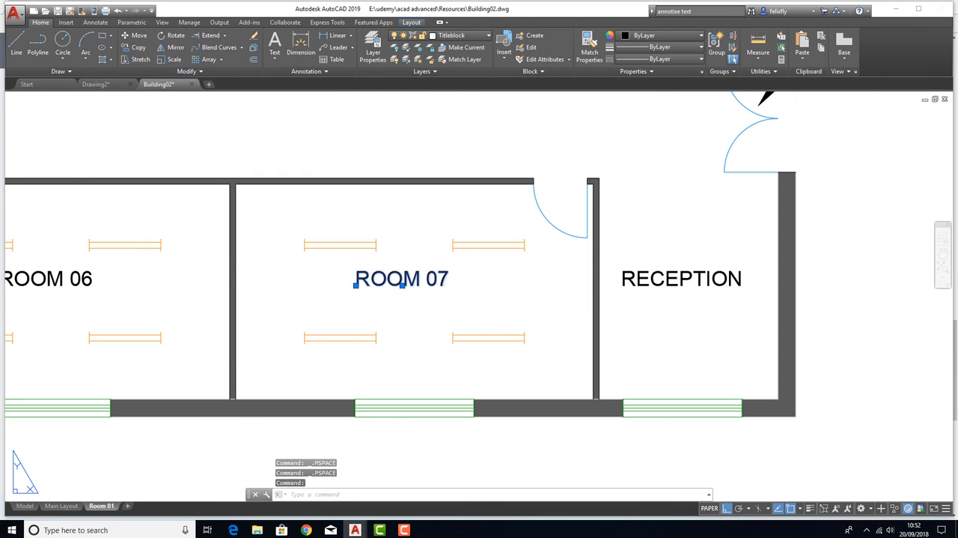
{"action": "key", "text": "Escape"}
Try panning and zooming out the building plan inside the active Room 01 viewport, ending in paper space
{"action": "double_click", "coordinate": [496, 280]}
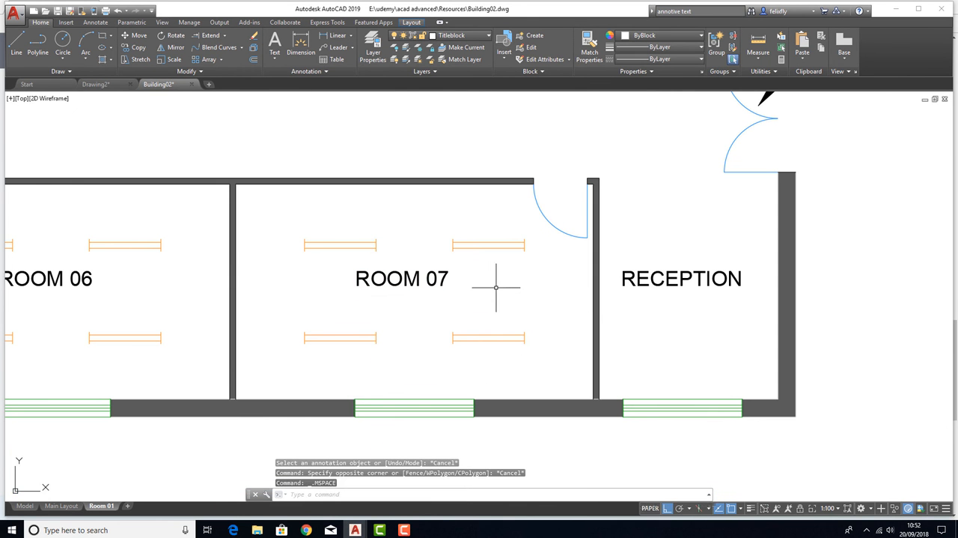
{"action": "middle_click_drag", "start_coordinate": [306, 166], "coordinate": [654, 364]}
{"action": "middle_click_drag", "start_coordinate": [291, 202], "coordinate": [486, 396]}
{"action": "middle_click_drag", "start_coordinate": [474, 274], "coordinate": [108, 307]}
{"action": "scroll", "coordinate": [377, 229], "scroll_direction": "down", "scroll_amount": 4}
{"action": "scroll", "coordinate": [617, 310], "scroll_direction": "up", "scroll_amount": 10}
{"action": "scroll", "coordinate": [301, 217], "scroll_direction": "down", "scroll_amount": 16}
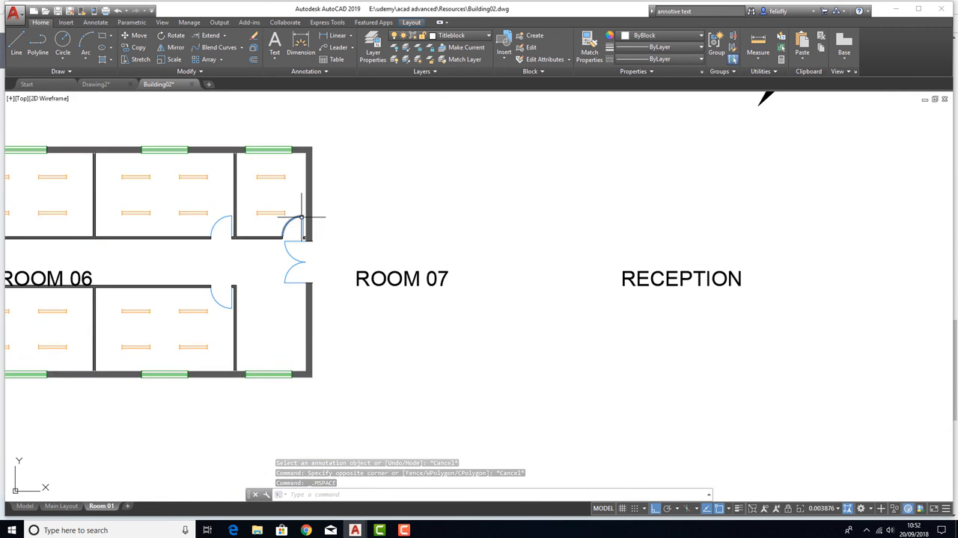
{"action": "left_click", "coordinate": [603, 509]}
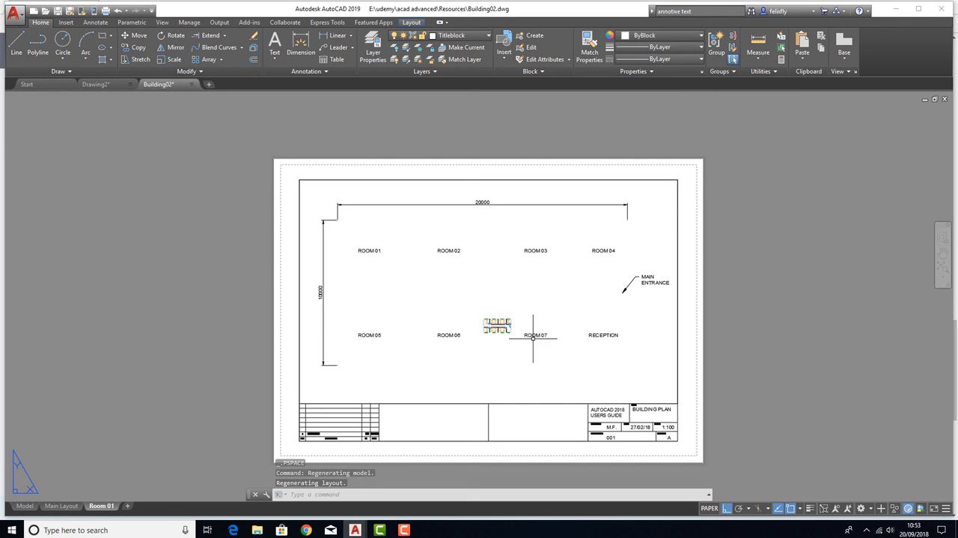
Undo the pan and zoom changes made inside the Room 01 viewport and return to paper space
{"action": "scroll", "coordinate": [533, 338], "scroll_direction": "up", "scroll_amount": 3}
{"action": "middle_click_drag", "start_coordinate": [547, 350], "coordinate": [486, 352]}
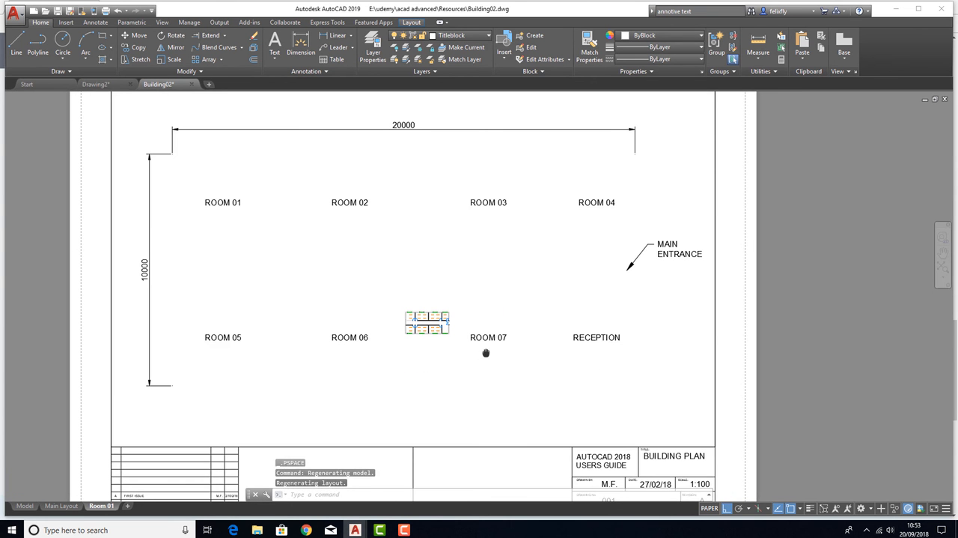
{"action": "double_click", "coordinate": [417, 265]}
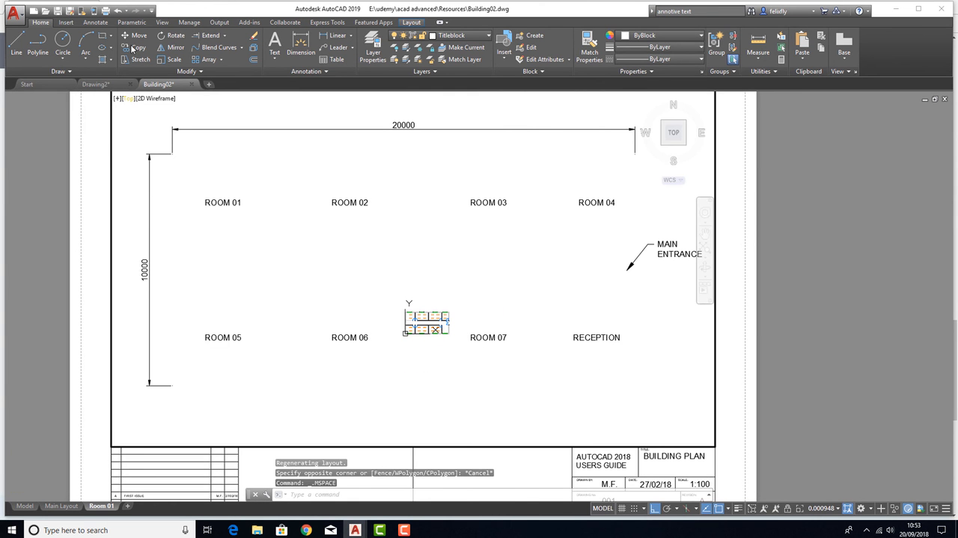
{"action": "left_click", "coordinate": [118, 14]}
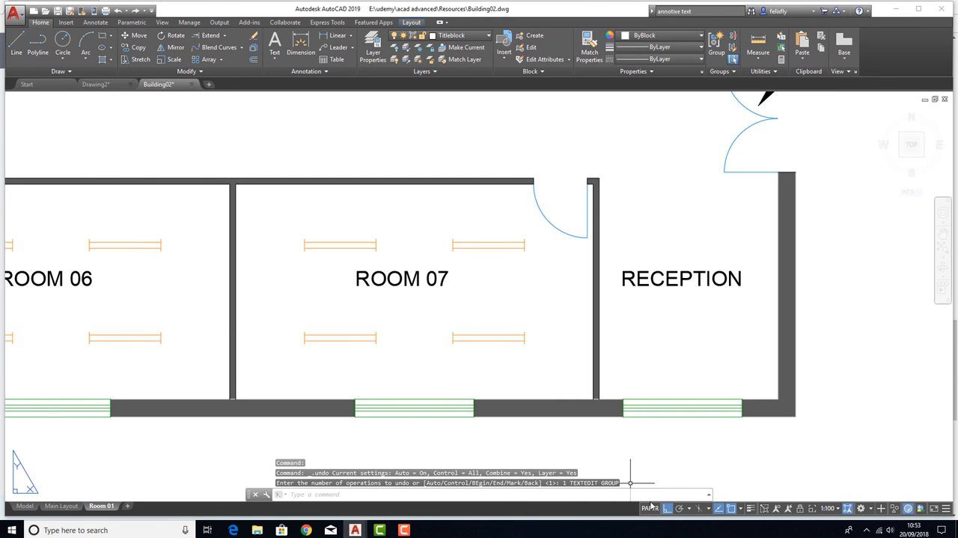
{"action": "scroll", "coordinate": [460, 293], "scroll_direction": "down", "scroll_amount": 8}
{"action": "scroll", "coordinate": [402, 262], "scroll_direction": "up", "scroll_amount": 2}
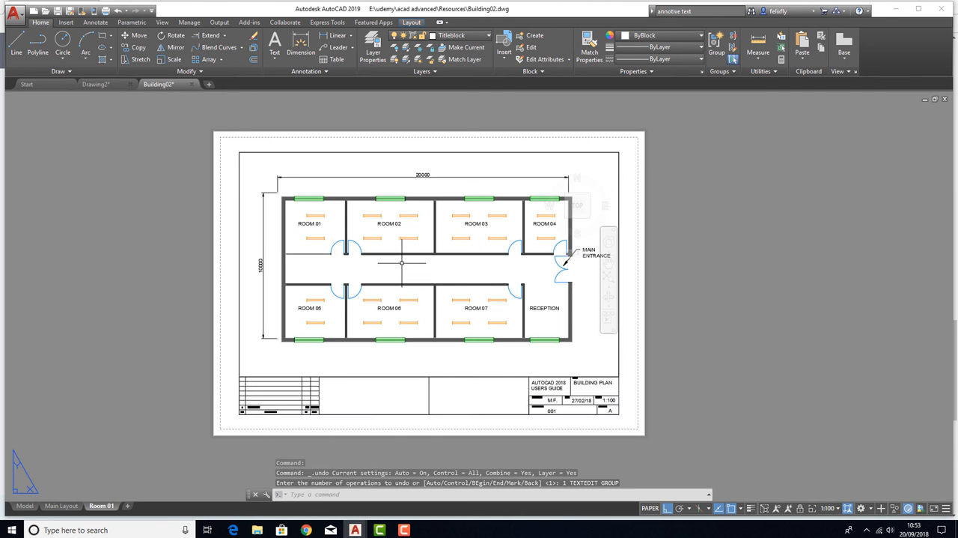
{"action": "left_click", "coordinate": [117, 12]}
{"action": "left_click", "coordinate": [116, 13]}
{"action": "left_click", "coordinate": [117, 13]}
{"action": "left_click", "coordinate": [117, 13]}
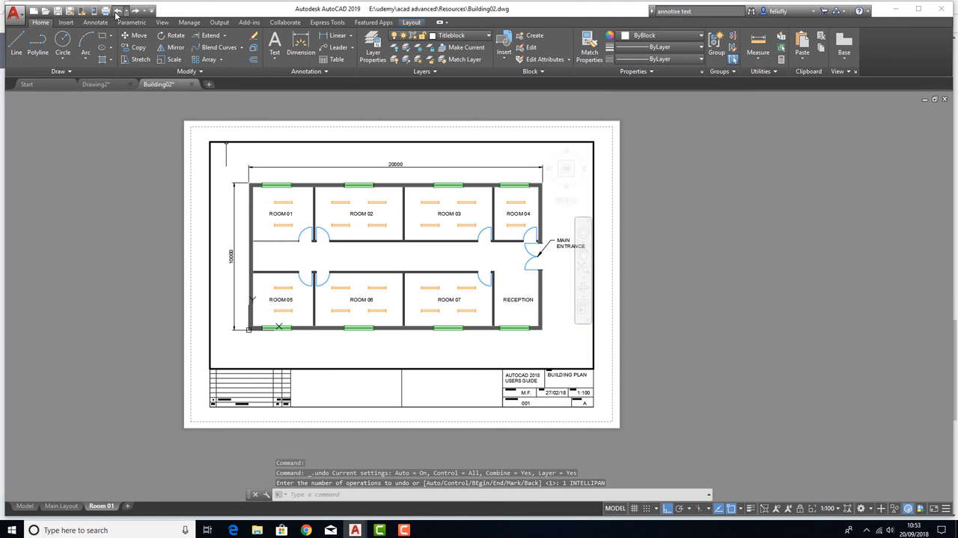
{"action": "double_click", "coordinate": [707, 249]}
Lock the building plan viewport on the Main Layout
{"action": "scroll", "coordinate": [405, 247], "scroll_direction": "up", "scroll_amount": 3}
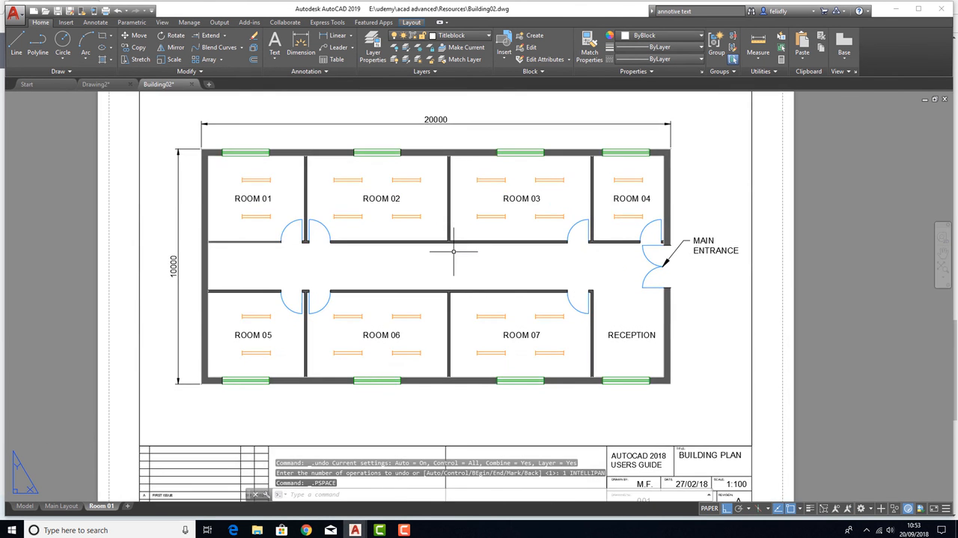
{"action": "scroll", "coordinate": [453, 251], "scroll_direction": "down", "scroll_amount": 3}
{"action": "double_click", "coordinate": [450, 258]}
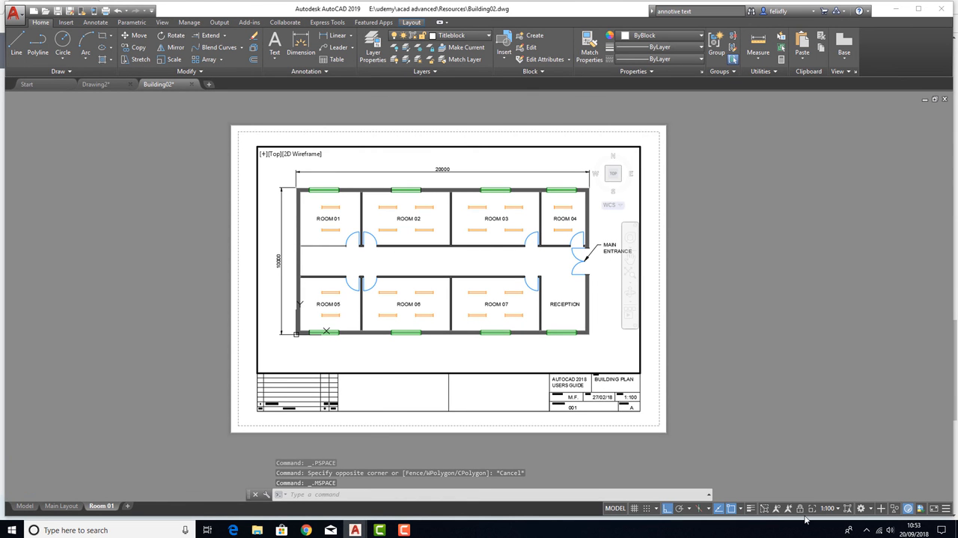
{"action": "left_click", "coordinate": [62, 505]}
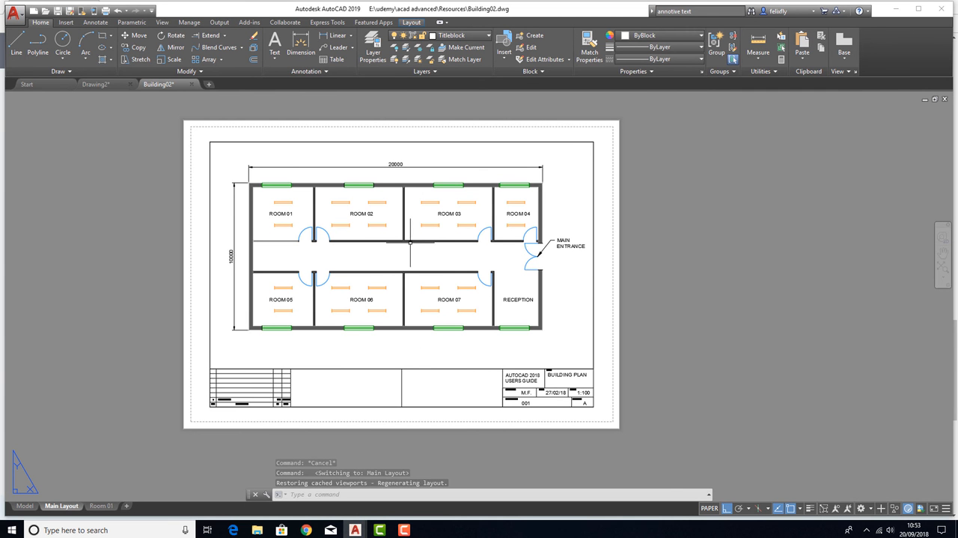
{"action": "double_click", "coordinate": [373, 255]}
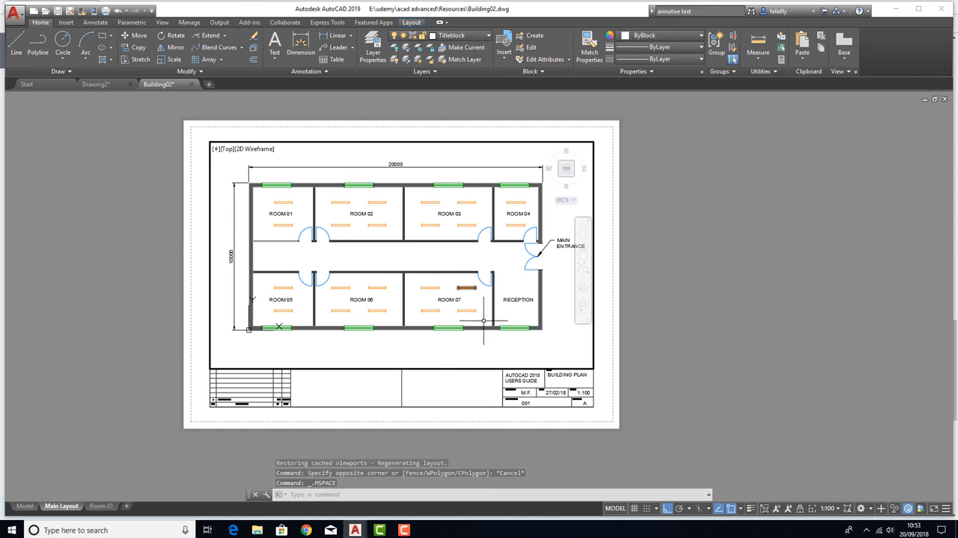
{"action": "left_click", "coordinate": [800, 508]}
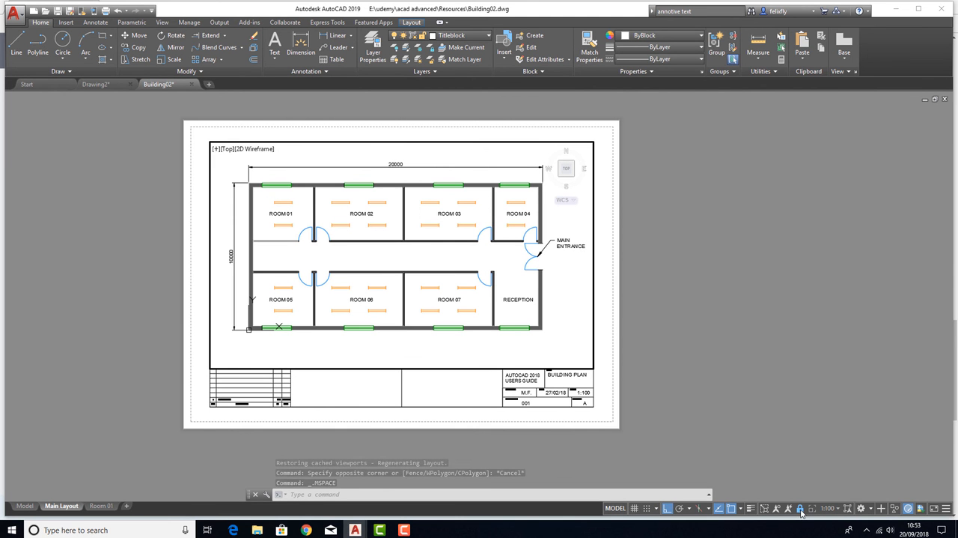
Test panning and zooming the Main Layout with its locked viewport active and inactive, ending in paper space
{"action": "middle_click_drag", "start_coordinate": [408, 260], "coordinate": [339, 268]}
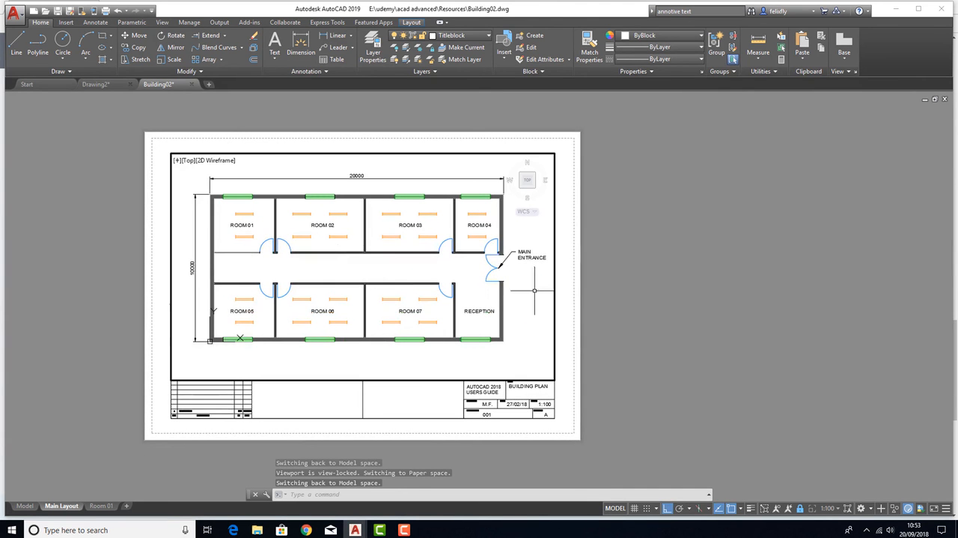
{"action": "double_click", "coordinate": [701, 345]}
{"action": "scroll", "coordinate": [320, 281], "scroll_direction": "up", "scroll_amount": 2}
{"action": "scroll", "coordinate": [319, 266], "scroll_direction": "down", "scroll_amount": 4}
{"action": "scroll", "coordinate": [265, 260], "scroll_direction": "up", "scroll_amount": 4}
{"action": "scroll", "coordinate": [412, 270], "scroll_direction": "down", "scroll_amount": 2}
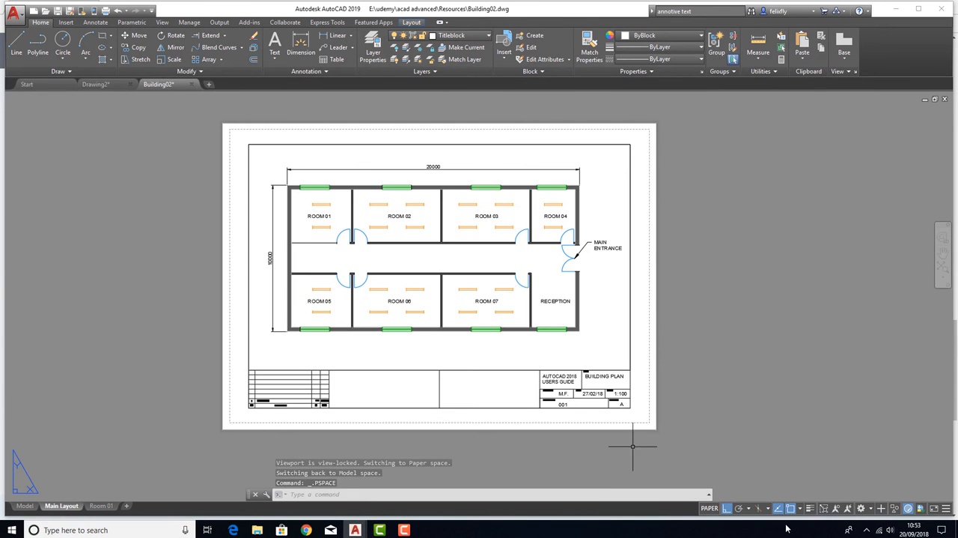
{"action": "double_click", "coordinate": [494, 345]}
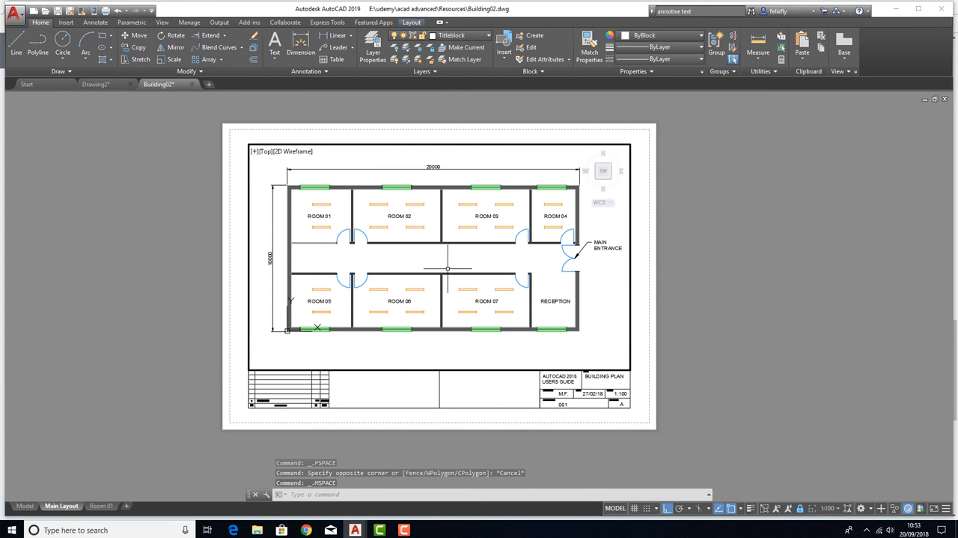
{"action": "double_click", "coordinate": [683, 335]}
{"action": "scroll", "coordinate": [378, 269], "scroll_direction": "up", "scroll_amount": 4}
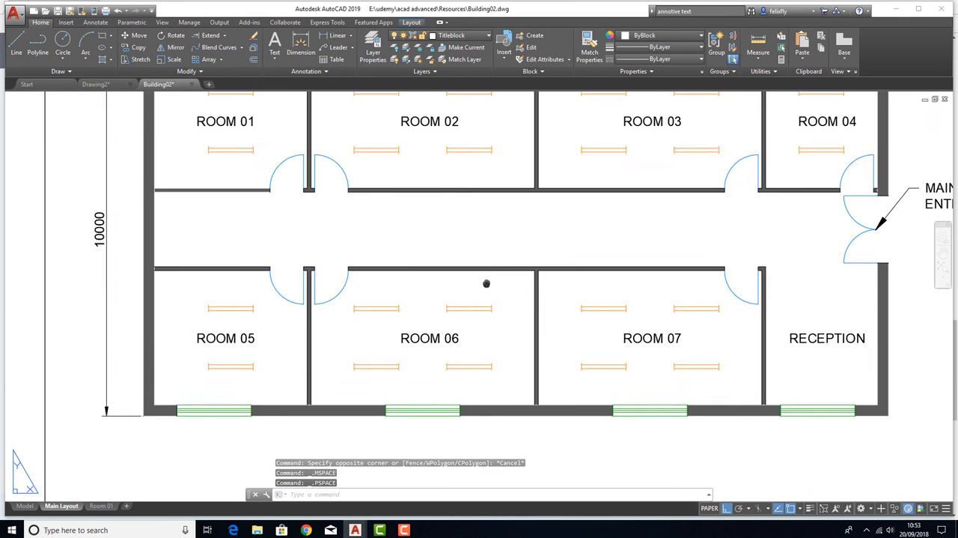
{"action": "scroll", "coordinate": [380, 235], "scroll_direction": "down", "scroll_amount": 4}
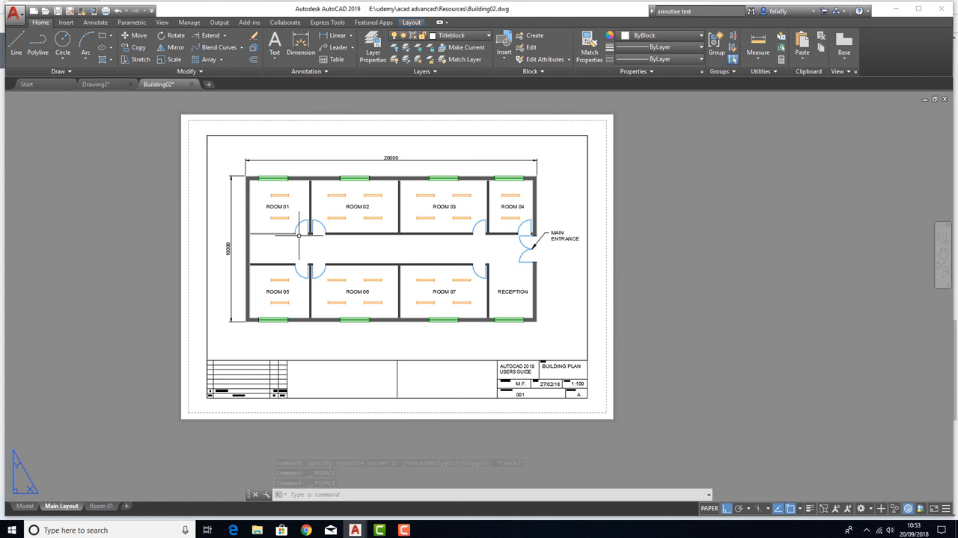
{"action": "double_click", "coordinate": [475, 347]}
{"action": "double_click", "coordinate": [706, 371]}
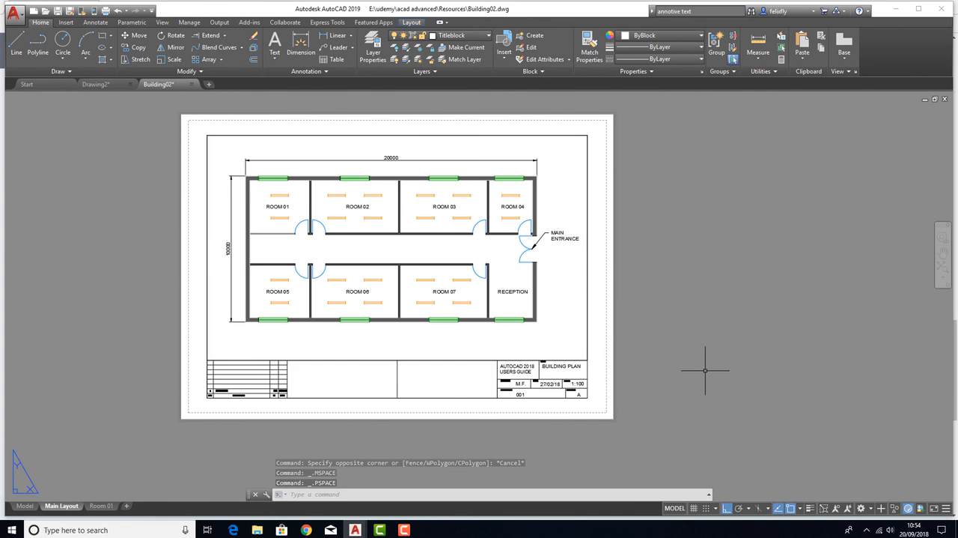
Open the Room 01 layout, undo the last viewport state change and return to paper space
{"action": "double_click", "coordinate": [99, 506]}
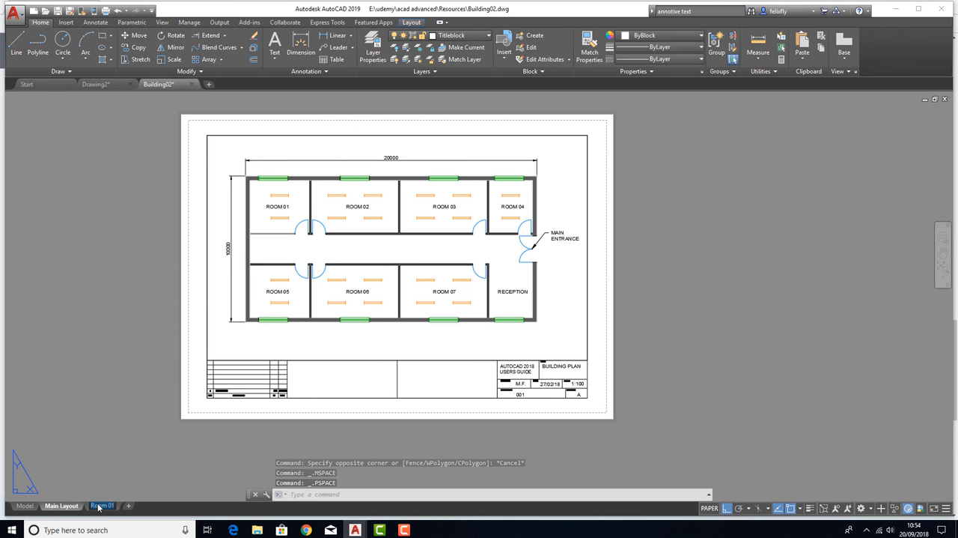
{"action": "left_click", "coordinate": [109, 509]}
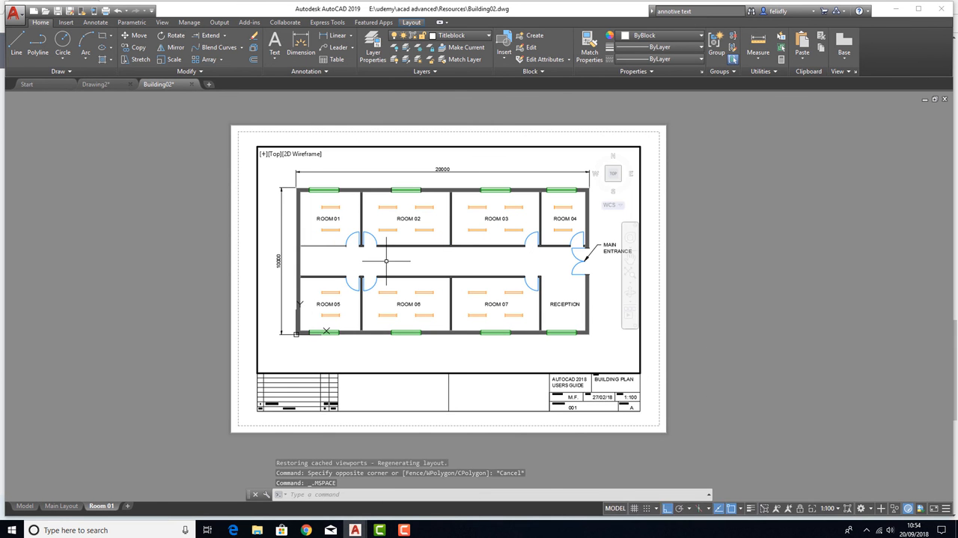
{"action": "key", "text": "ctrl+z"}
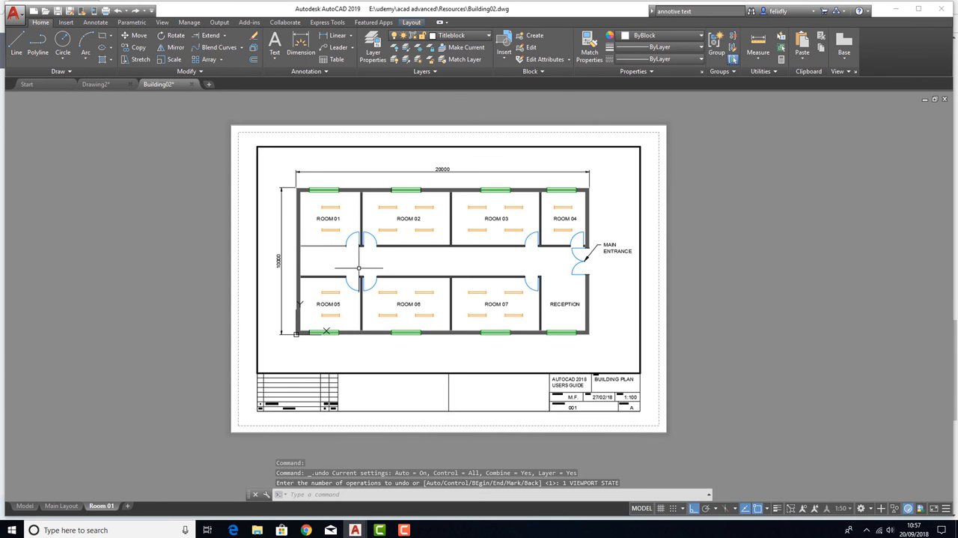
{"action": "double_click", "coordinate": [167, 339]}
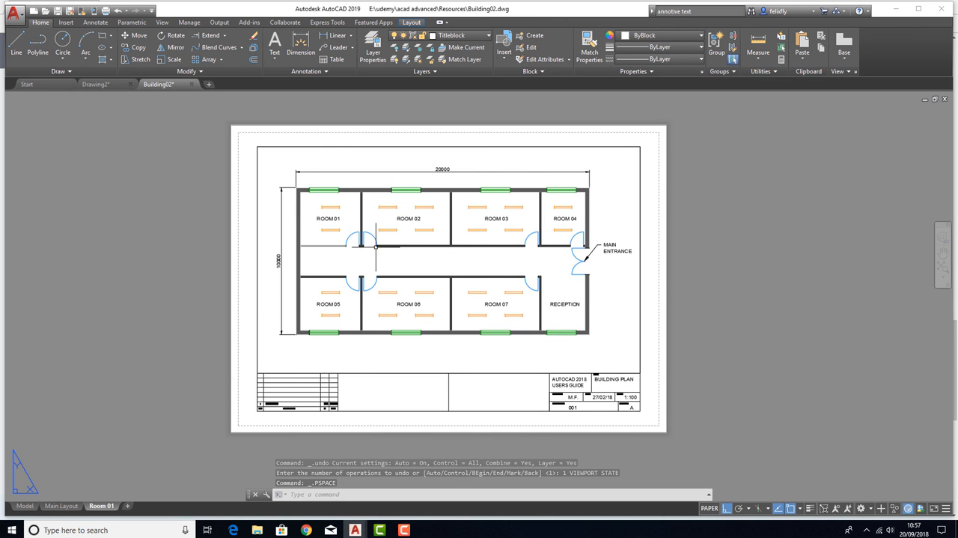
Try the name "Room 02" for the Room 01 layout, revert it to "Room 01" and clear any selection
{"action": "double_click", "coordinate": [112, 507]}
{"action": "type", "text": "Room 02"}
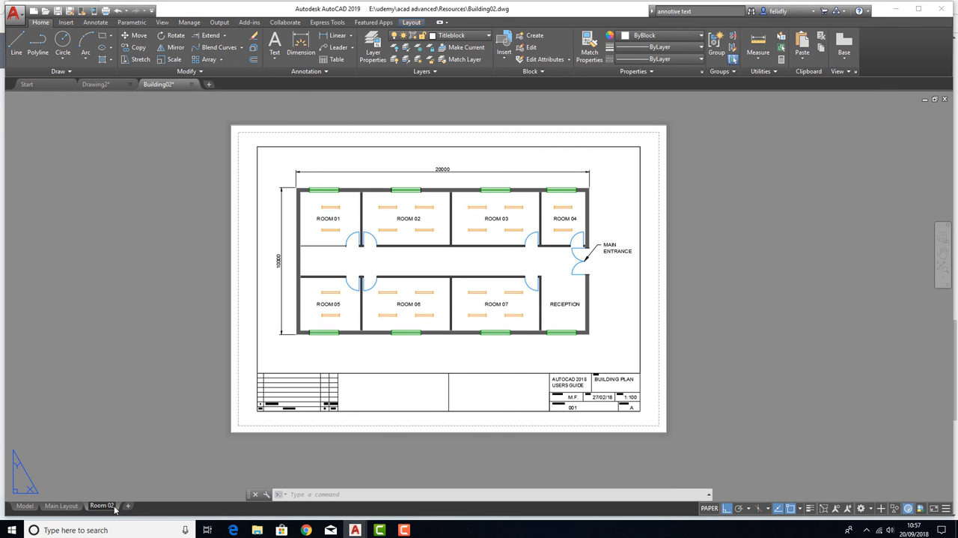
{"action": "mouse_move", "coordinate": [115, 508]}
{"action": "key", "text": "BackSpace"}
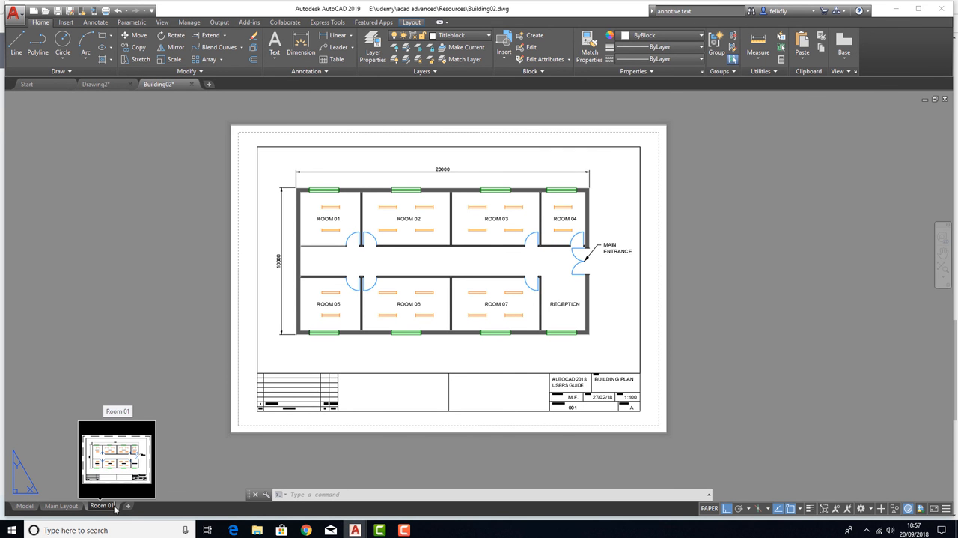
{"action": "left_click", "coordinate": [203, 309]}
{"action": "key", "text": "Escape"}
{"action": "key", "text": "Escape"}
Move all dimensions, room labels and the Main Entrance leader off the Room 01 sheet into the empty area beside it
{"action": "left_click", "coordinate": [267, 162]}
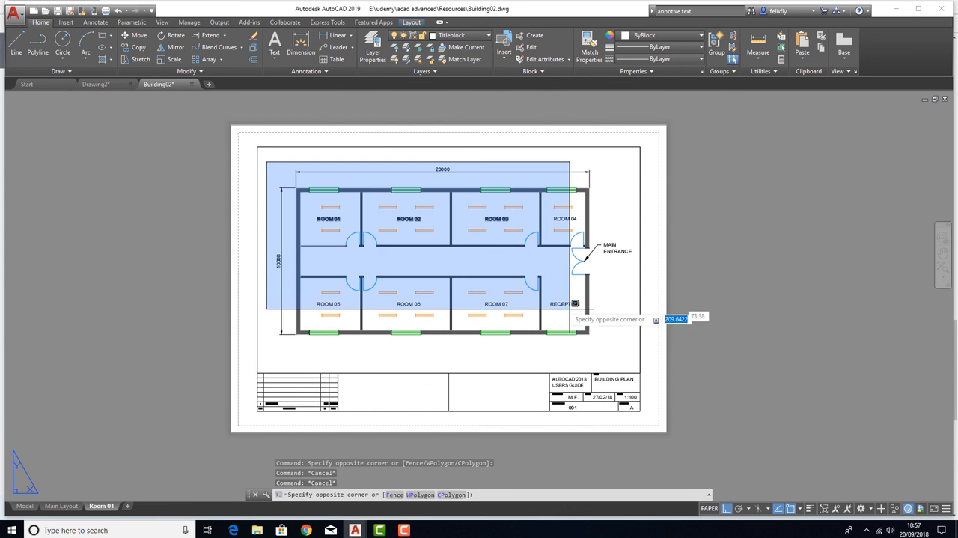
{"action": "left_click", "coordinate": [634, 345]}
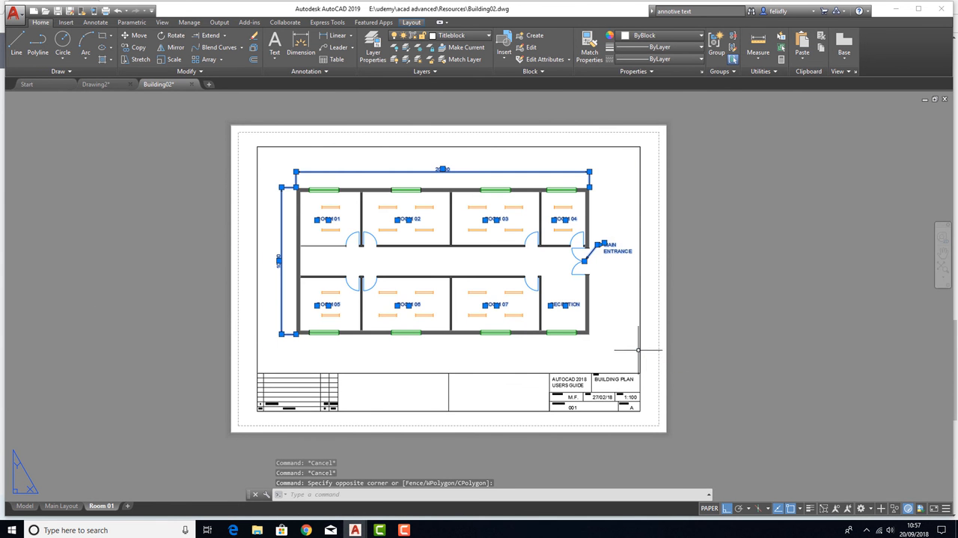
{"action": "left_click", "coordinate": [130, 36]}
{"action": "left_click", "coordinate": [394, 269]}
{"action": "left_click", "coordinate": [850, 257]}
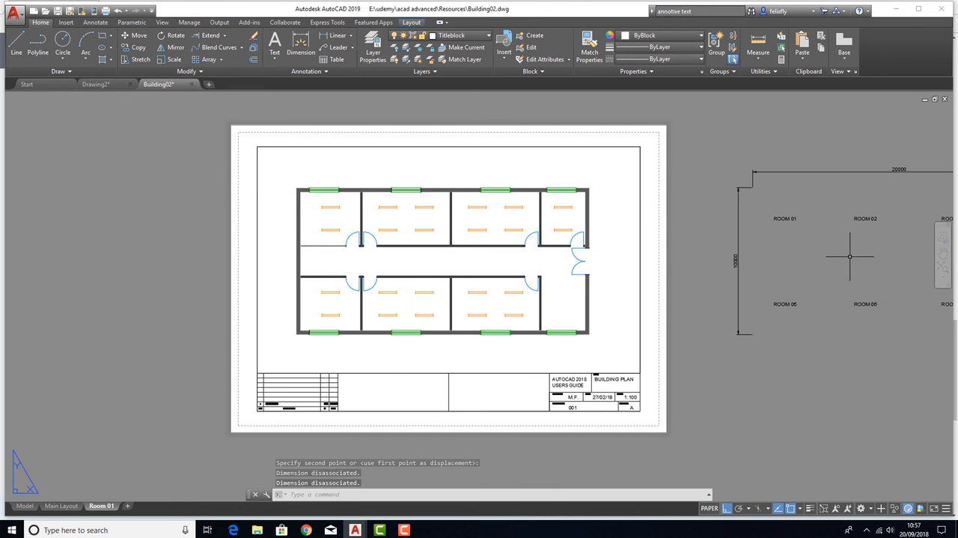
{"action": "middle_click_drag", "start_coordinate": [683, 278], "coordinate": [505, 276]}
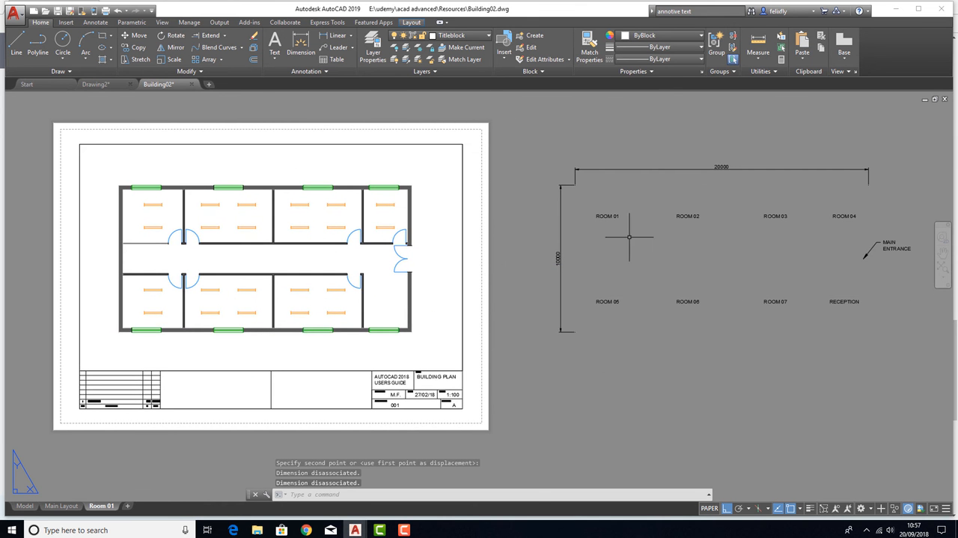
{"action": "middle_click_drag", "start_coordinate": [700, 197], "coordinate": [773, 185]}
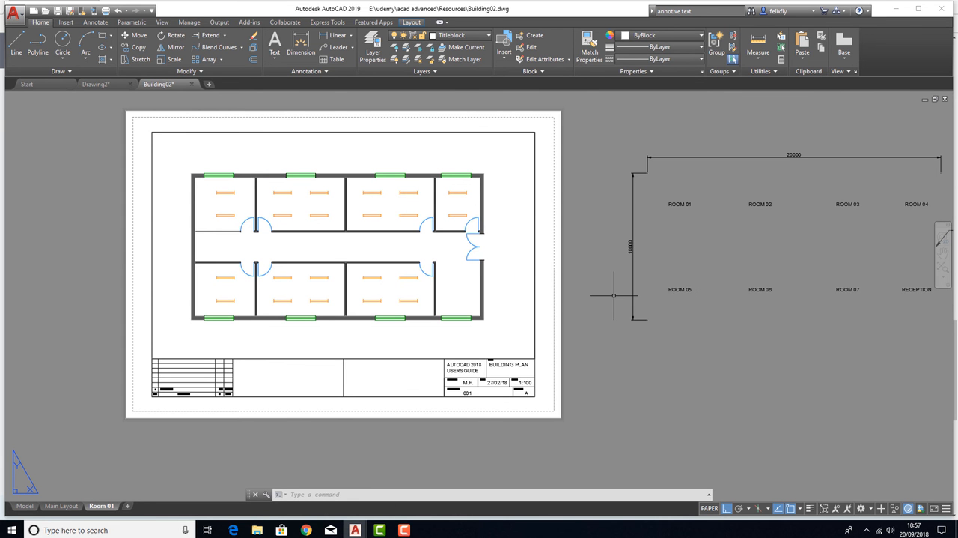
Examine the Room 01 sheet and compare its building plan with the annotations placed beside the sheet
{"action": "scroll", "coordinate": [405, 255], "scroll_direction": "up", "scroll_amount": 3}
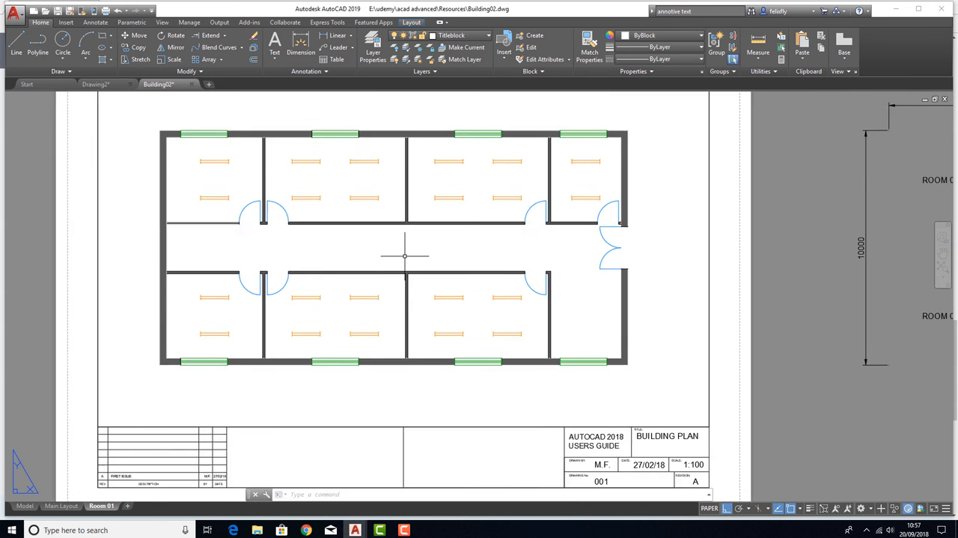
{"action": "middle_click_drag", "start_coordinate": [398, 242], "coordinate": [407, 274]}
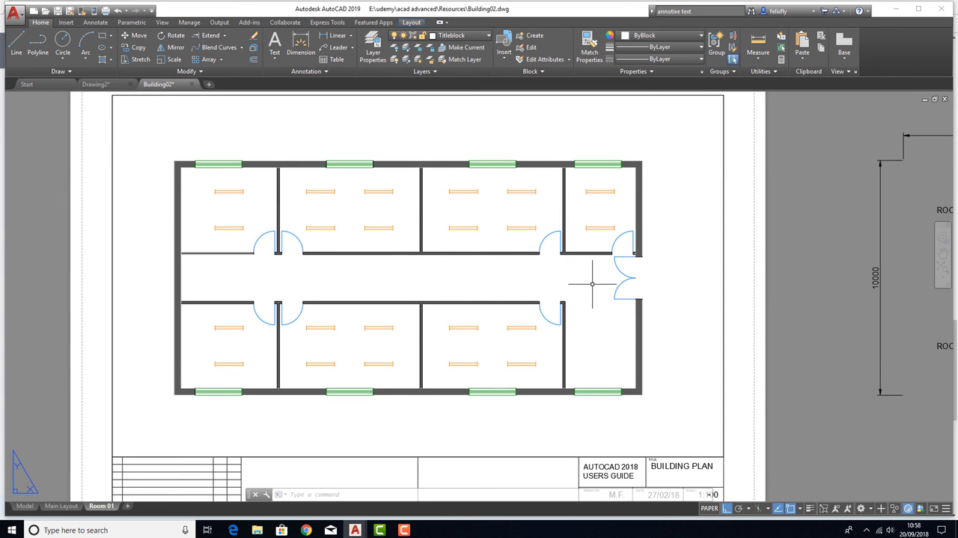
{"action": "scroll", "coordinate": [584, 284], "scroll_direction": "down", "scroll_amount": 2}
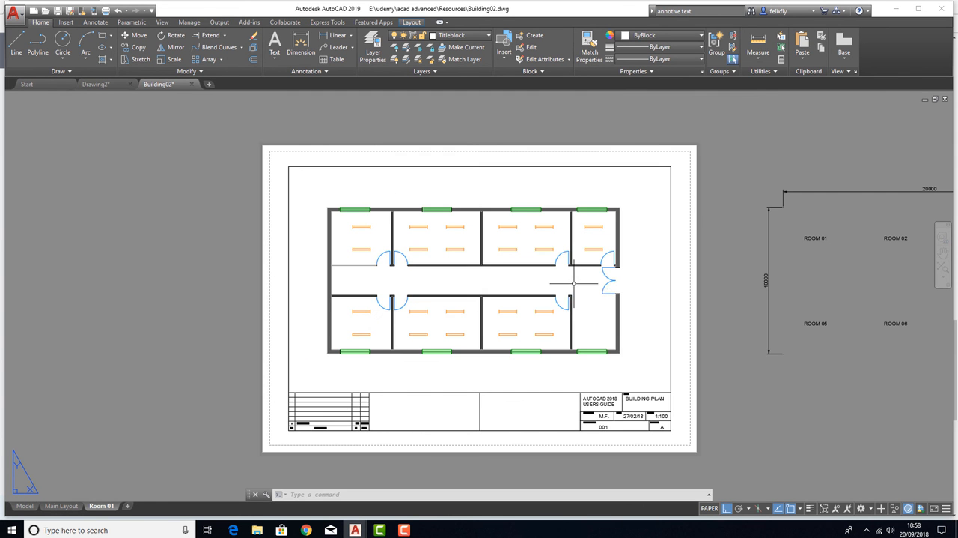
{"action": "middle_click_drag", "start_coordinate": [584, 288], "coordinate": [224, 255]}
{"action": "scroll", "coordinate": [743, 203], "scroll_direction": "up", "scroll_amount": 2}
{"action": "scroll", "coordinate": [741, 270], "scroll_direction": "down", "scroll_amount": 4}
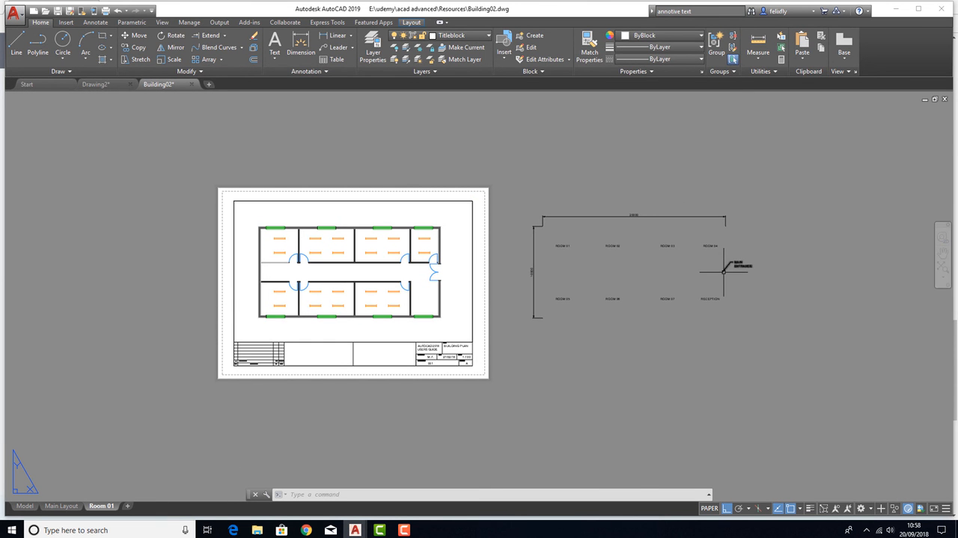
{"action": "scroll", "coordinate": [569, 271], "scroll_direction": "up", "scroll_amount": 2}
{"action": "middle_click_drag", "start_coordinate": [588, 271], "coordinate": [665, 265]}
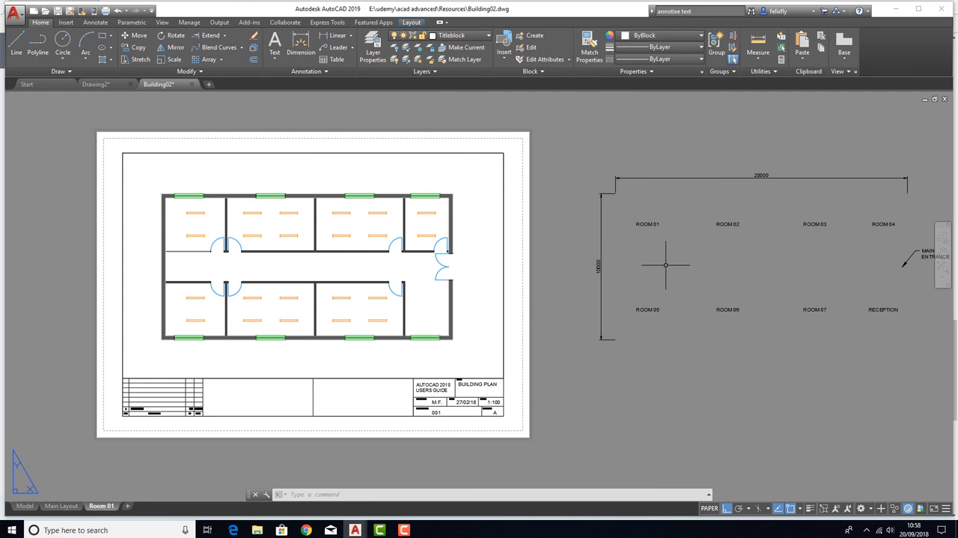
{"action": "scroll", "coordinate": [334, 271], "scroll_direction": "up", "scroll_amount": 2}
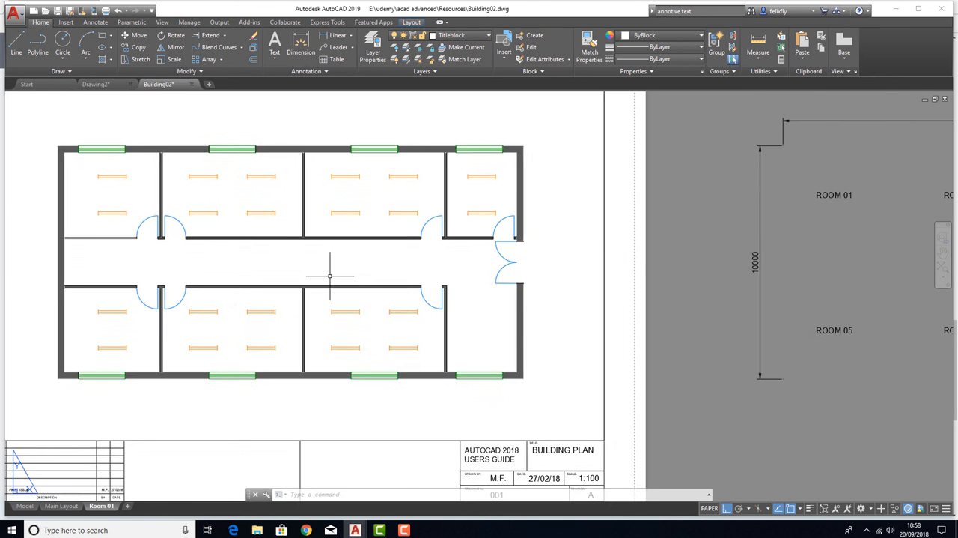
{"action": "middle_click_drag", "start_coordinate": [231, 267], "coordinate": [354, 269]}
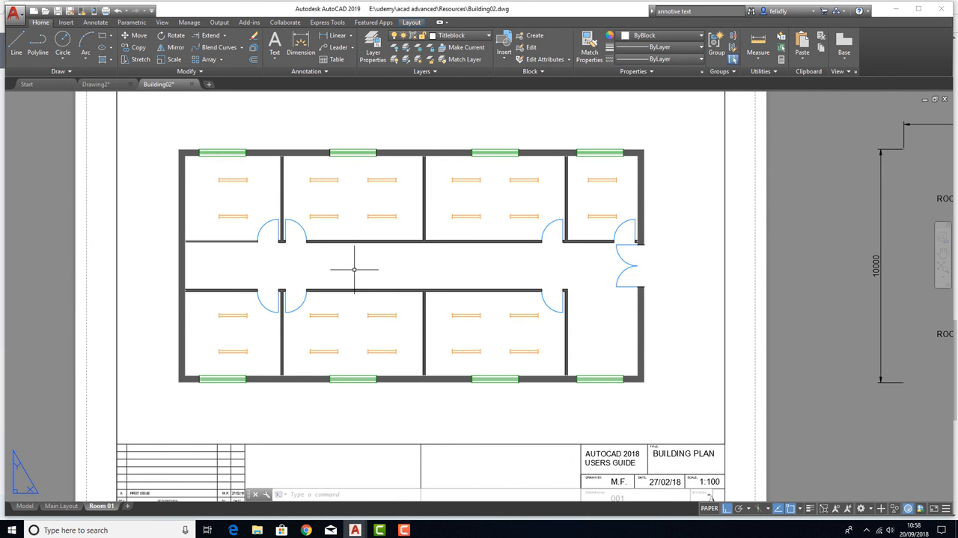
{"action": "middle_click_drag", "start_coordinate": [516, 278], "coordinate": [379, 270]}
{"action": "scroll", "coordinate": [379, 271], "scroll_direction": "down", "scroll_amount": 2}
{"action": "scroll", "coordinate": [684, 233], "scroll_direction": "up", "scroll_amount": 3}
{"action": "scroll", "coordinate": [593, 209], "scroll_direction": "down", "scroll_amount": 3}
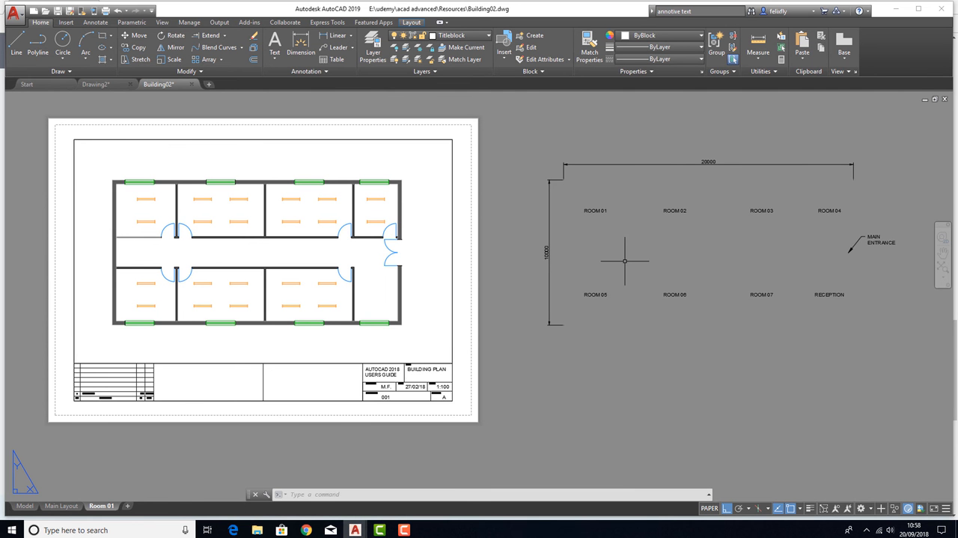
{"action": "scroll", "coordinate": [408, 259], "scroll_direction": "up", "scroll_amount": 3}
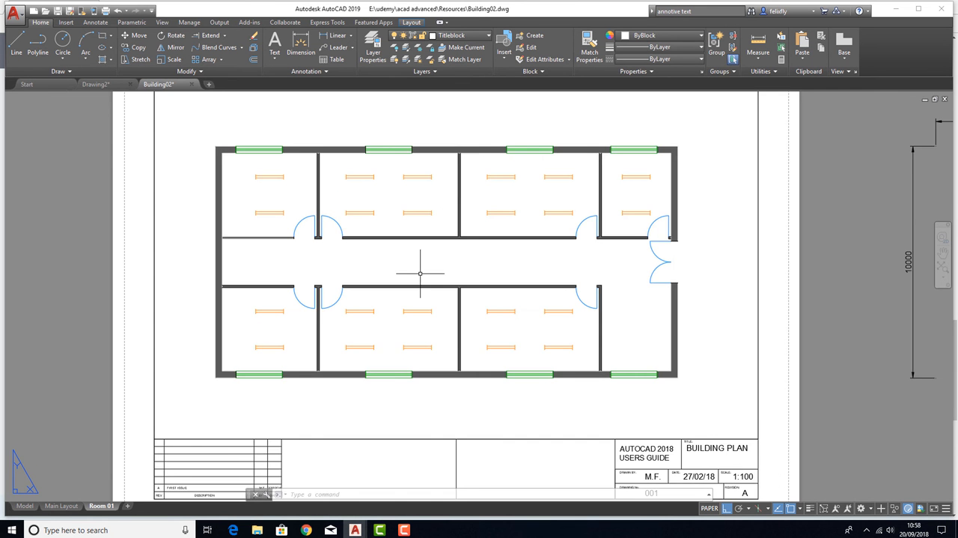
{"action": "scroll", "coordinate": [404, 259], "scroll_direction": "down", "scroll_amount": 3}
{"action": "middle_click_drag", "start_coordinate": [518, 278], "coordinate": [475, 279]}
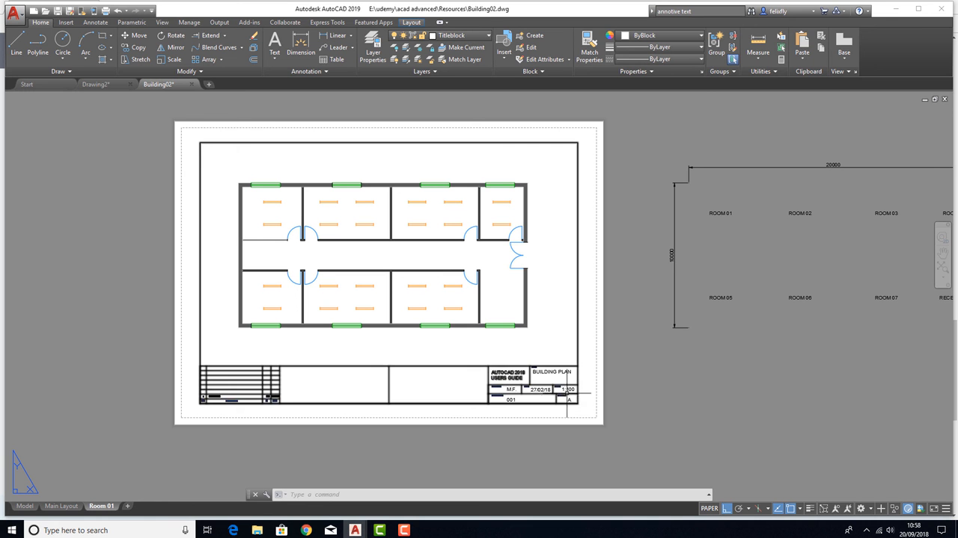
Activate the Room 01 layout's viewport, set its scale to 1:50 and pan the upper row of rooms into view
{"action": "double_click", "coordinate": [380, 259]}
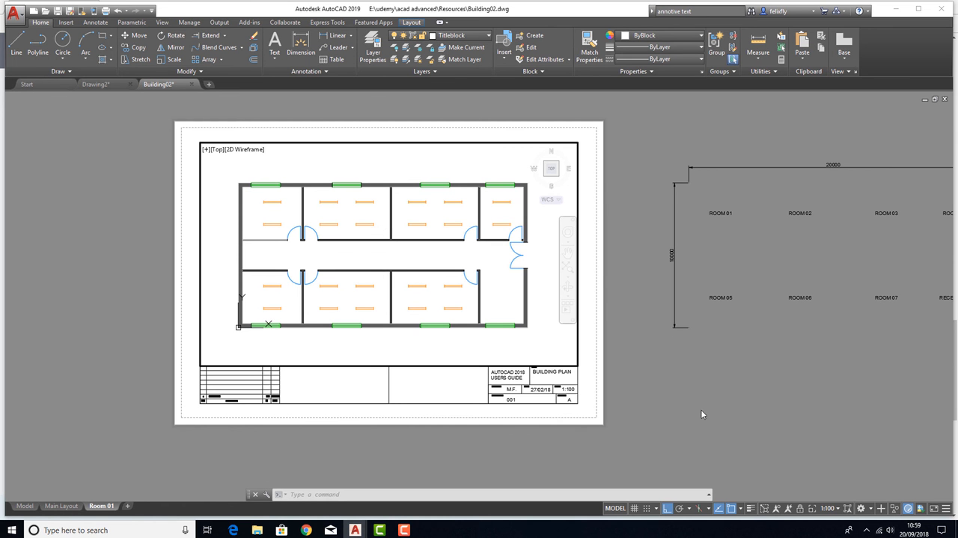
{"action": "left_click", "coordinate": [838, 509]}
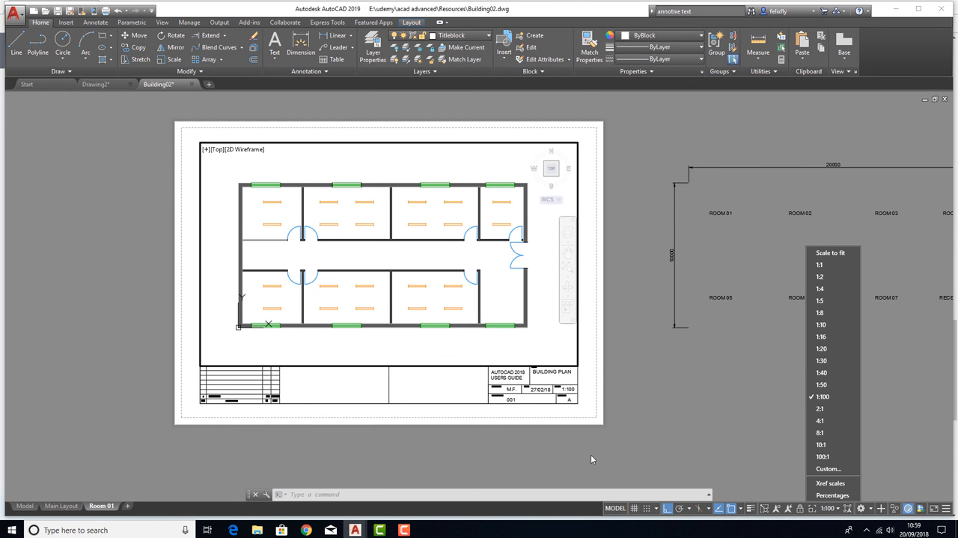
{"action": "left_click", "coordinate": [831, 384]}
{"action": "middle_click_drag", "start_coordinate": [336, 225], "coordinate": [417, 311]}
{"action": "middle_click_drag", "start_coordinate": [333, 262], "coordinate": [305, 231]}
{"action": "middle_click_drag", "start_coordinate": [399, 223], "coordinate": [217, 243]}
{"action": "middle_click_drag", "start_coordinate": [270, 270], "coordinate": [432, 259]}
{"action": "middle_click_drag", "start_coordinate": [365, 323], "coordinate": [385, 363]}
{"action": "middle_click_drag", "start_coordinate": [324, 208], "coordinate": [327, 232]}
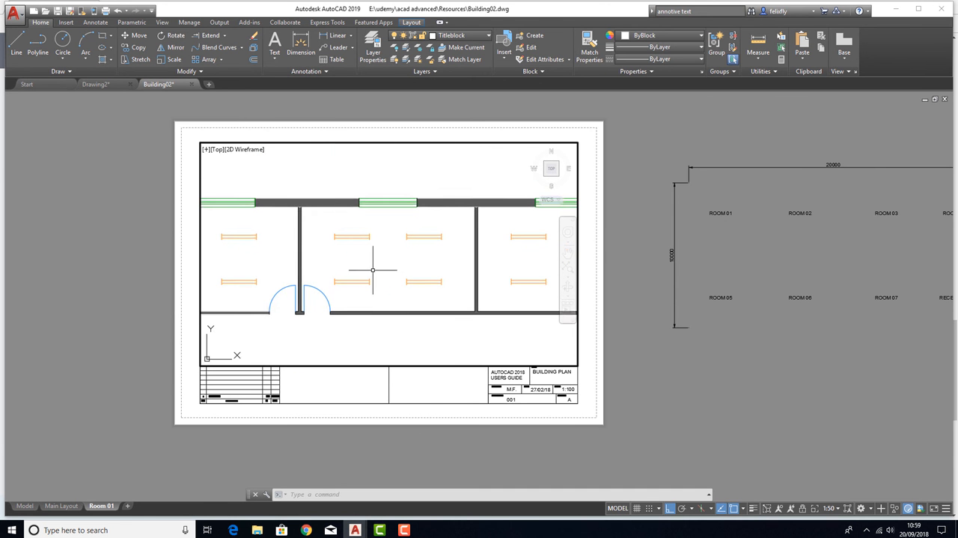
{"action": "middle_click_drag", "start_coordinate": [380, 259], "coordinate": [364, 262]}
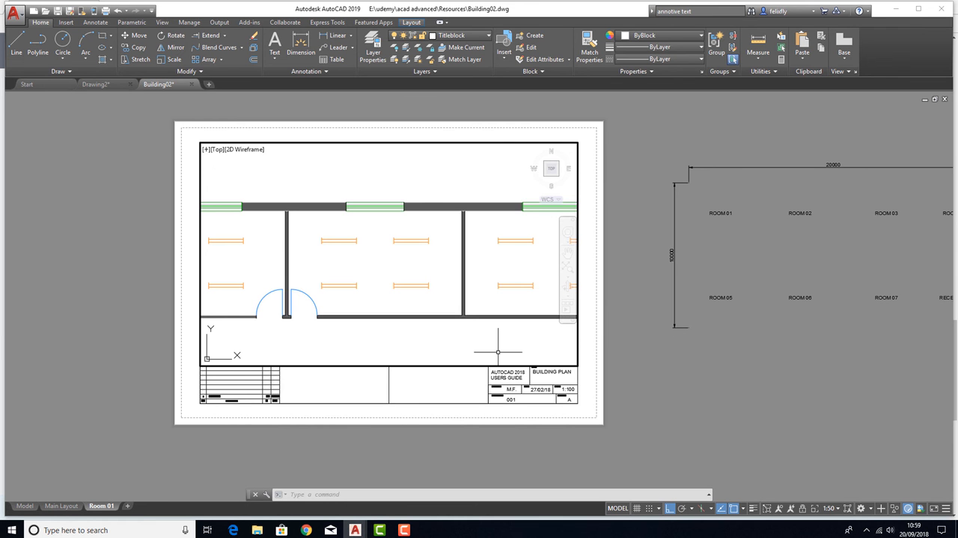
Restore the viewport scale to 1:50 after a test zoom and pan to the building's upper-left corner room, ending in paper space
{"action": "scroll", "coordinate": [349, 257], "scroll_direction": "up", "scroll_amount": 2}
{"action": "mouse_move", "coordinate": [349, 257]}
{"action": "middle_mouse_down"}
{"action": "mouse_move", "coordinate": [343, 263]}
{"action": "mouse_move", "coordinate": [336, 252]}
{"action": "middle_mouse_up"}
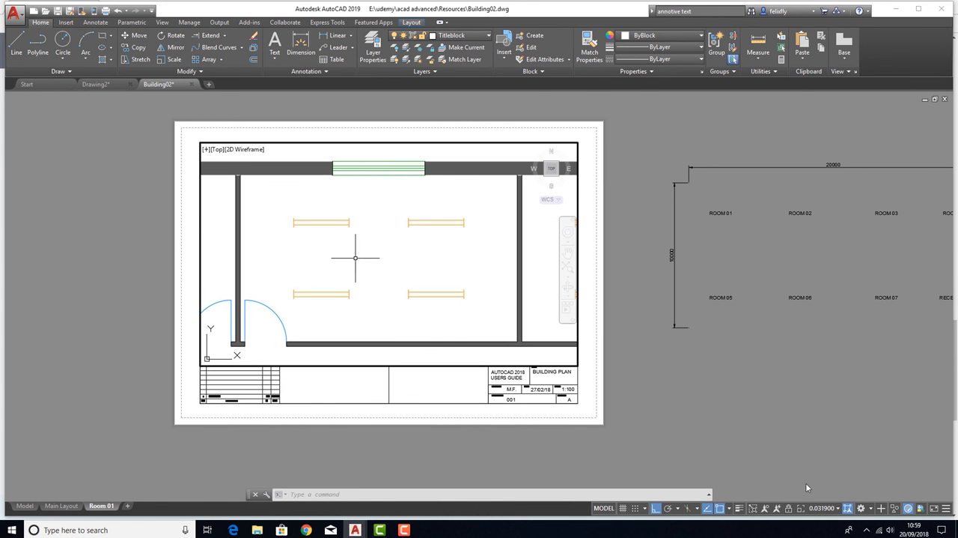
{"action": "left_click", "coordinate": [838, 509]}
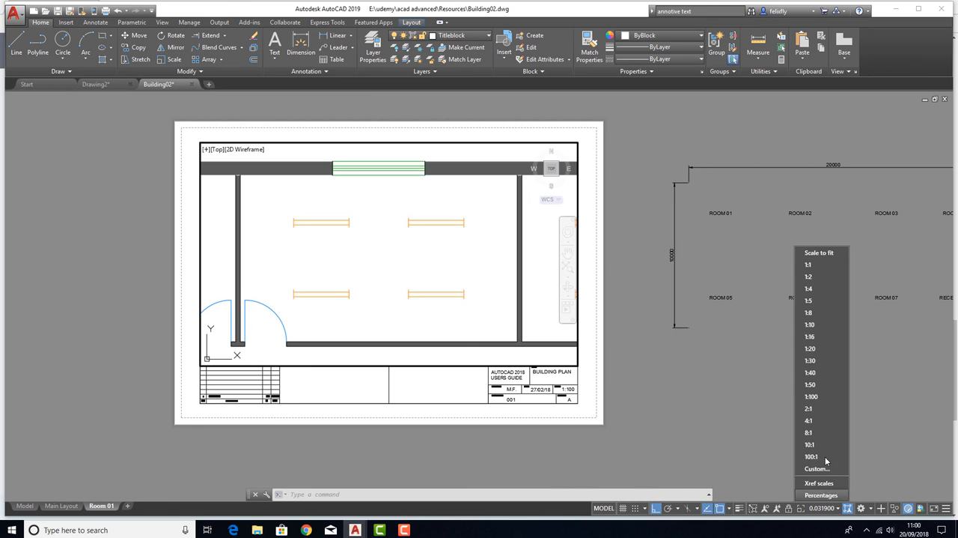
{"action": "left_click", "coordinate": [811, 385]}
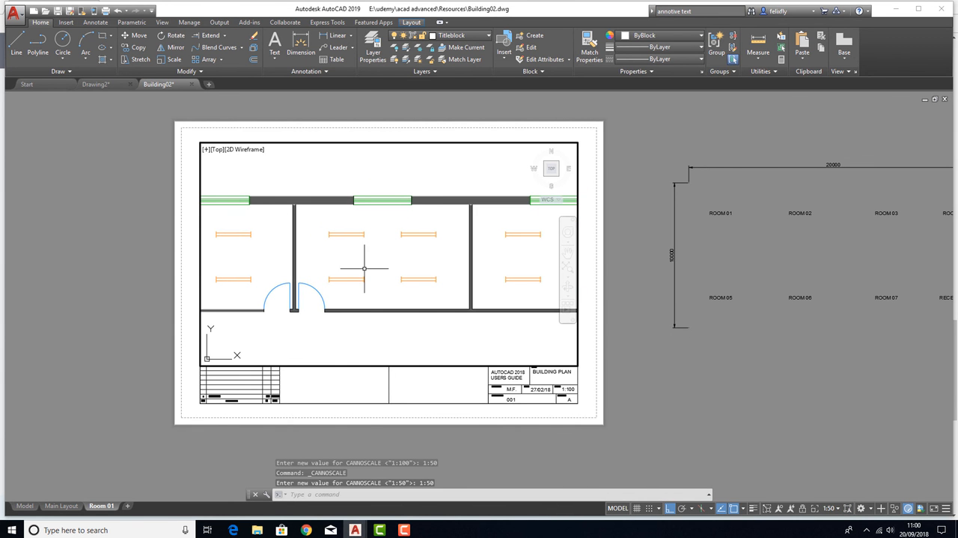
{"action": "middle_click_drag", "start_coordinate": [364, 269], "coordinate": [497, 278]}
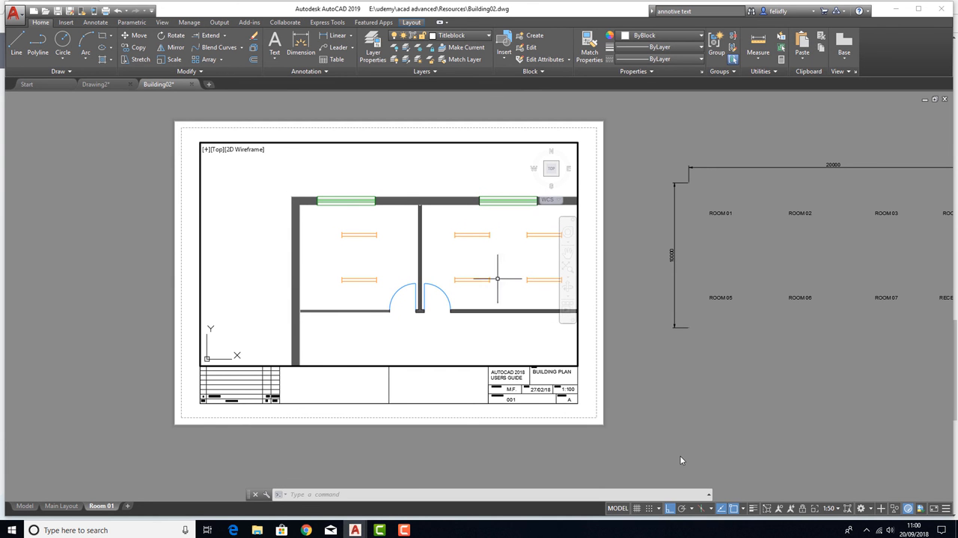
{"action": "double_click", "coordinate": [647, 380]}
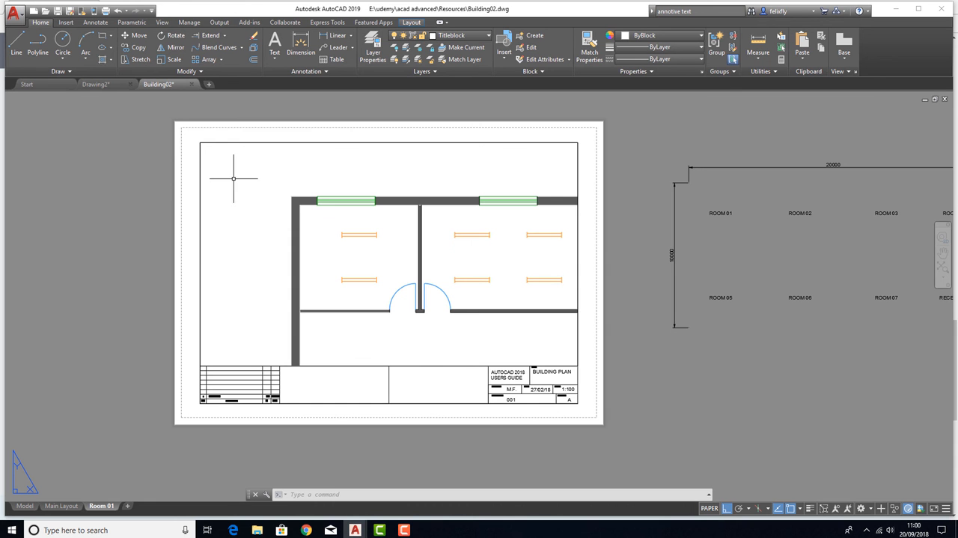
Switch into the Room 01 viewport and back to paper space, clearing any selection
{"action": "left_click", "coordinate": [524, 417]}
{"action": "key", "text": "Escape"}
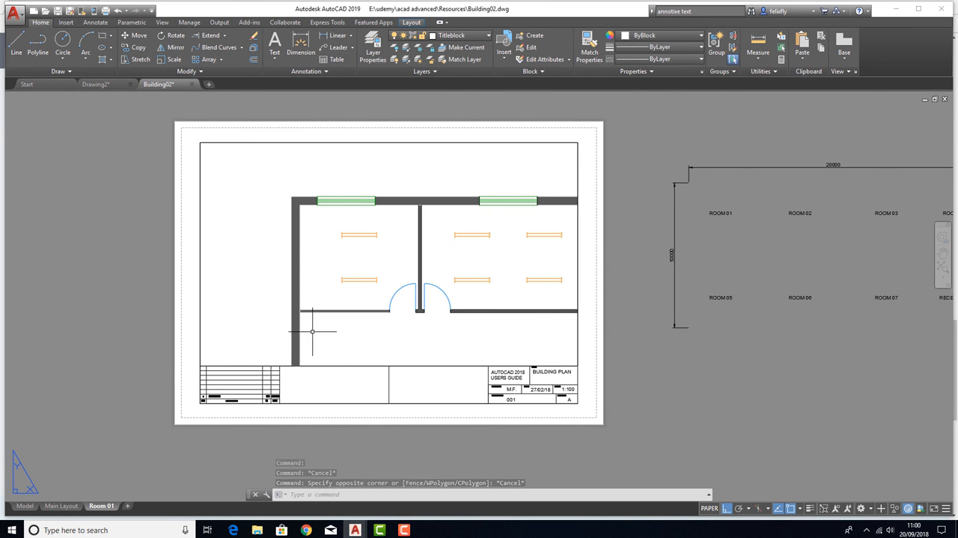
{"action": "double_click", "coordinate": [347, 342]}
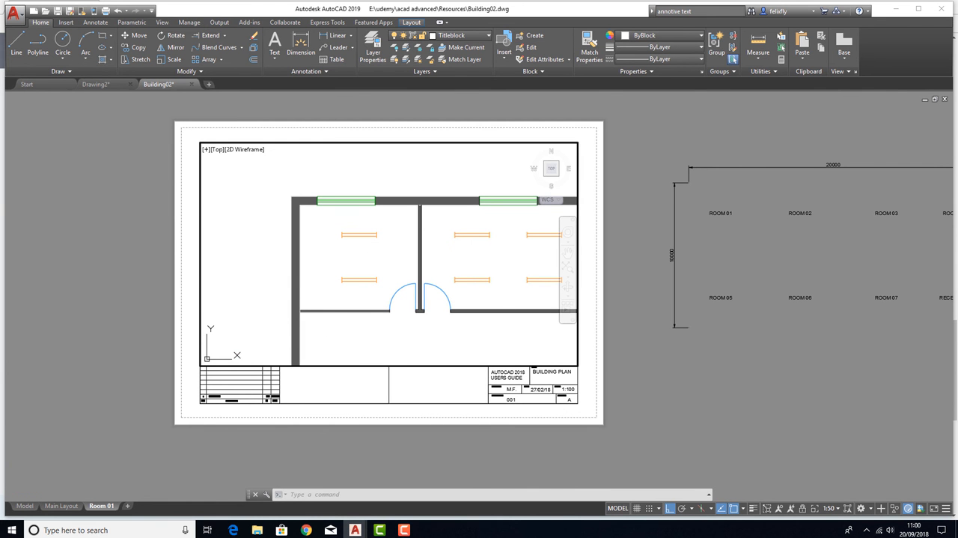
{"action": "double_click", "coordinate": [367, 399]}
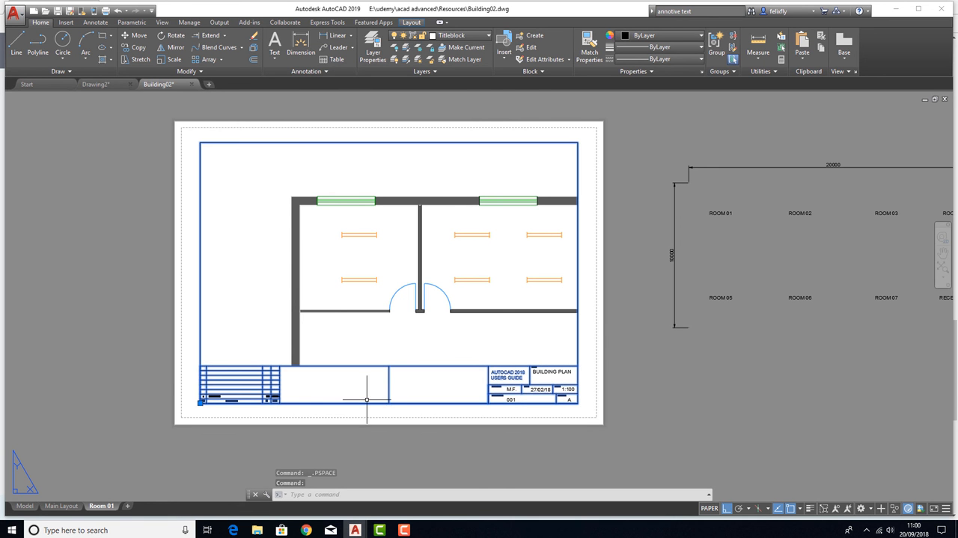
{"action": "key", "text": "Escape"}
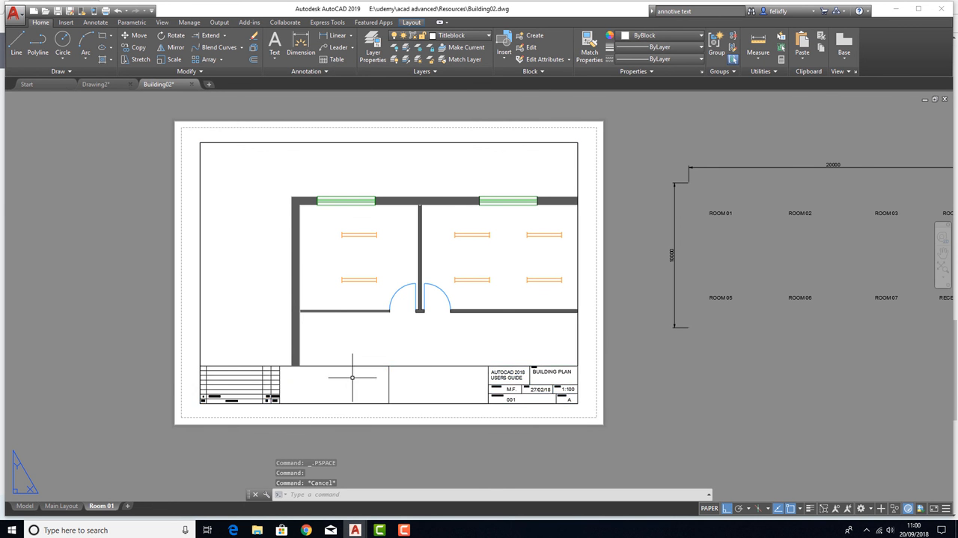
Try to select the viewport by picking its border where it overlaps the title block frame, clearing each selection
{"action": "left_click", "coordinate": [352, 377]}
{"action": "left_click", "coordinate": [327, 334]}
{"action": "key", "text": "Escape"}
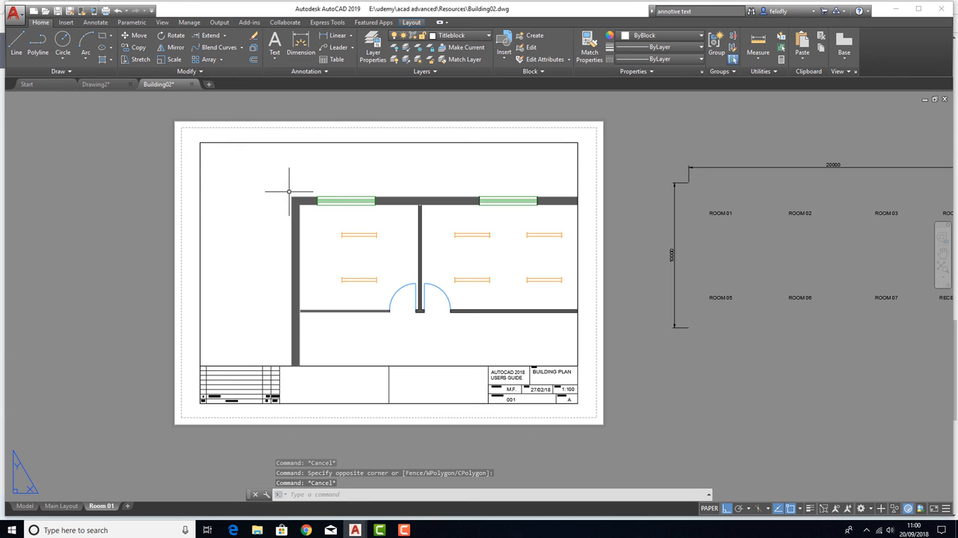
{"action": "left_click", "coordinate": [292, 142]}
{"action": "key", "text": "Escape"}
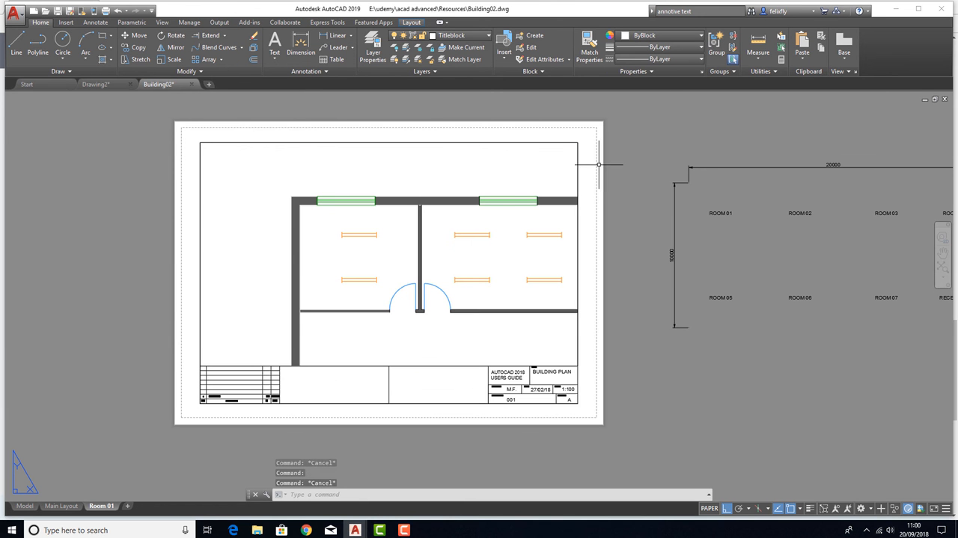
{"action": "left_click", "coordinate": [577, 158]}
{"action": "key", "text": "Escape"}
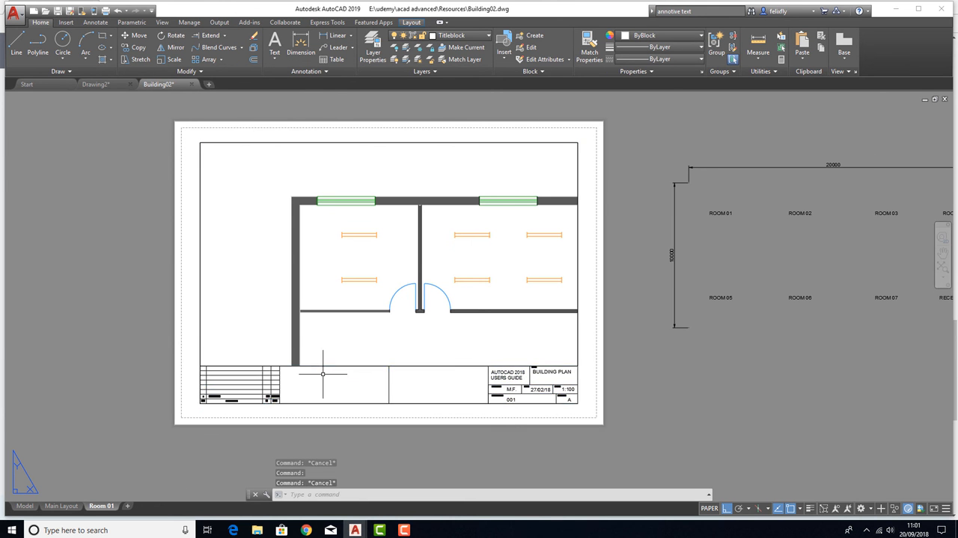
{"action": "left_click", "coordinate": [467, 365]}
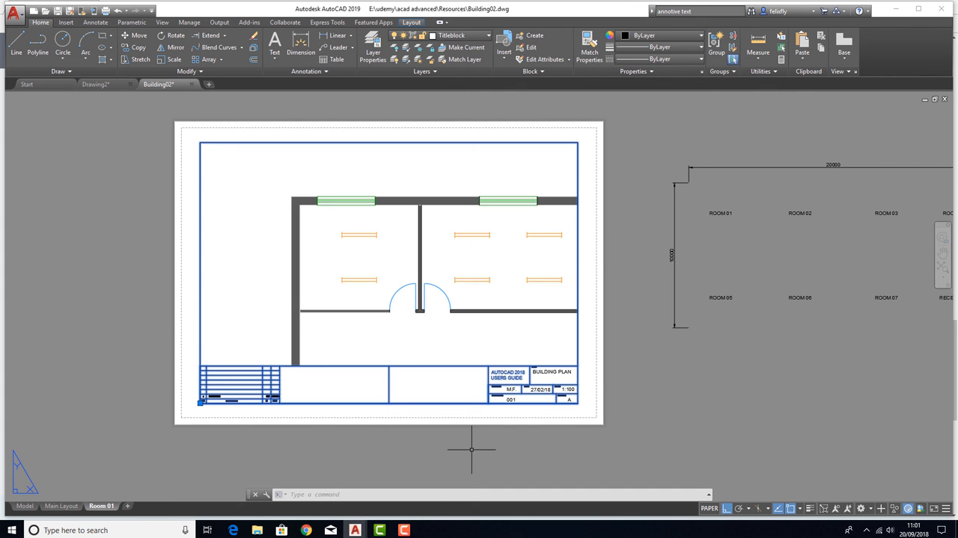
{"action": "key", "text": "Escape"}
{"action": "key", "text": "Escape"}
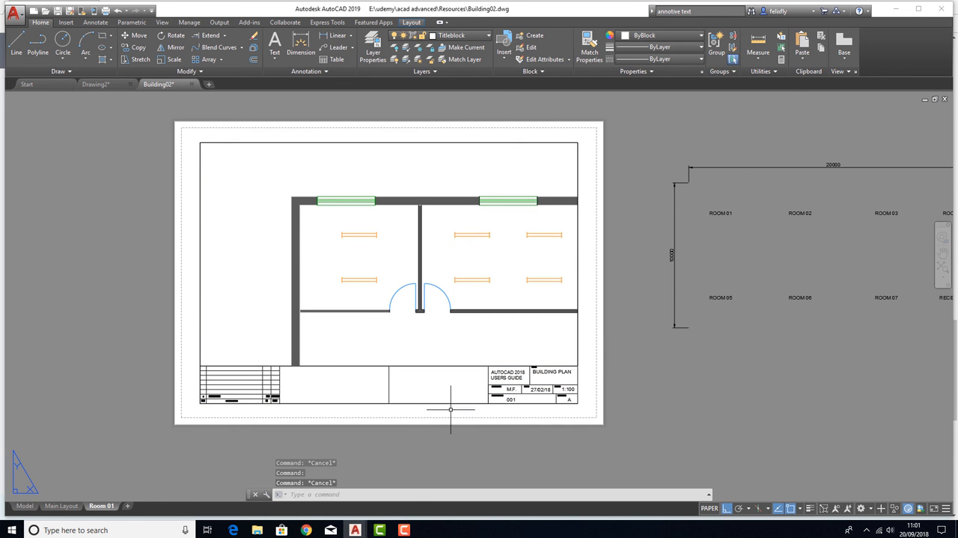
Test selecting only the viewport with a window that encloses it but not the whole title block, clearing the selection each time
{"action": "left_click", "coordinate": [191, 138]}
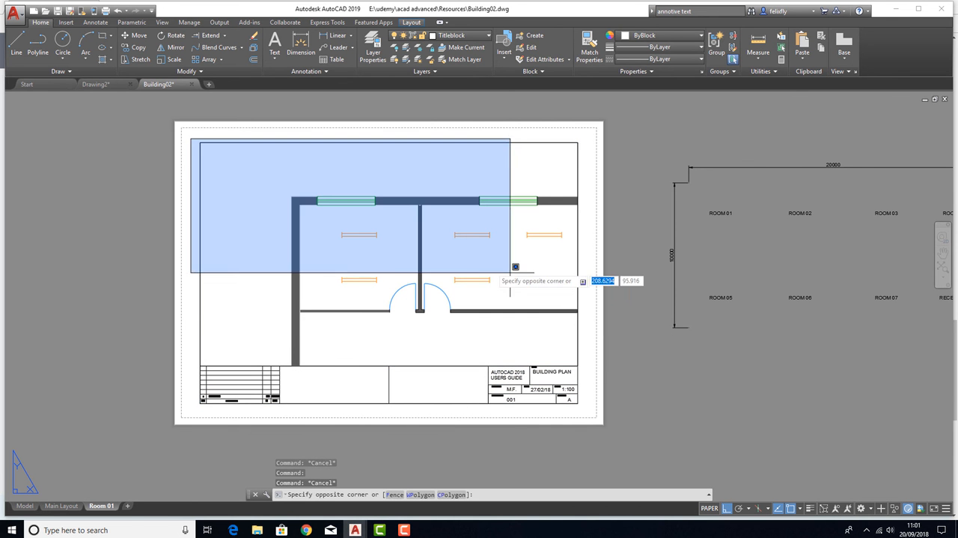
{"action": "left_click", "coordinate": [602, 370]}
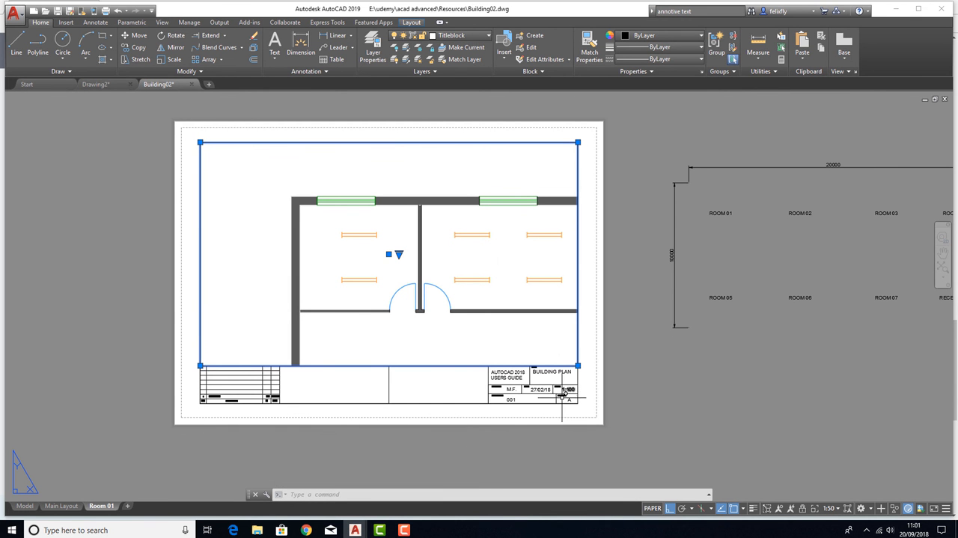
{"action": "key", "text": "Escape"}
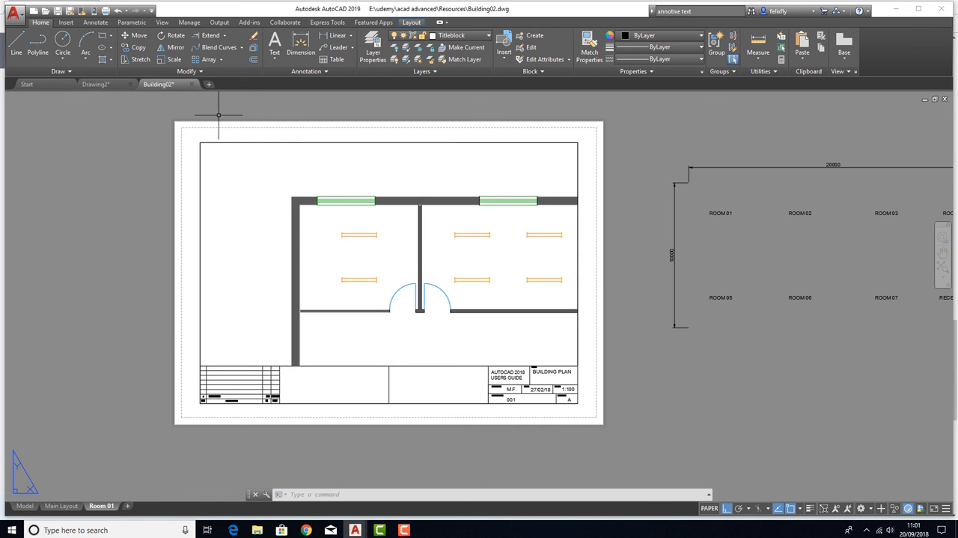
{"action": "left_click", "coordinate": [193, 139]}
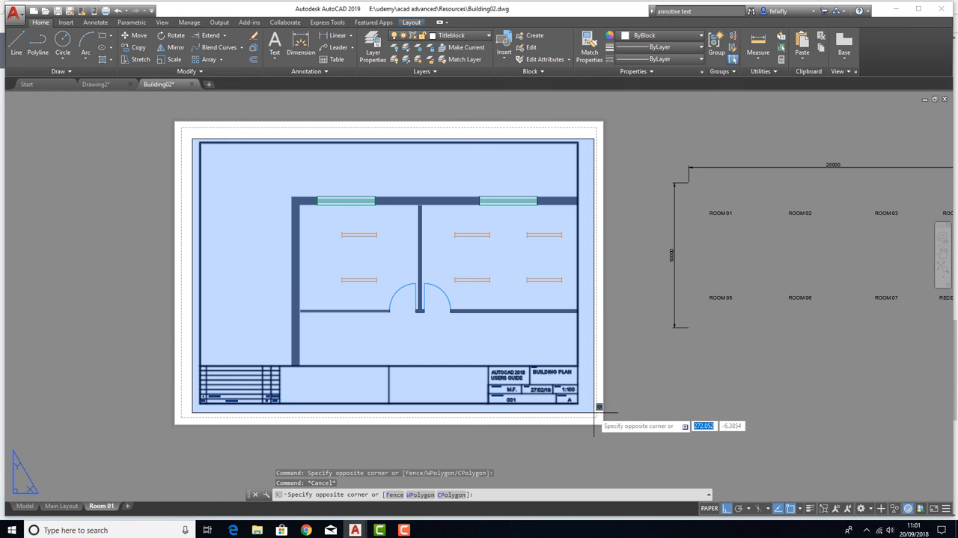
{"action": "left_click", "coordinate": [591, 364]}
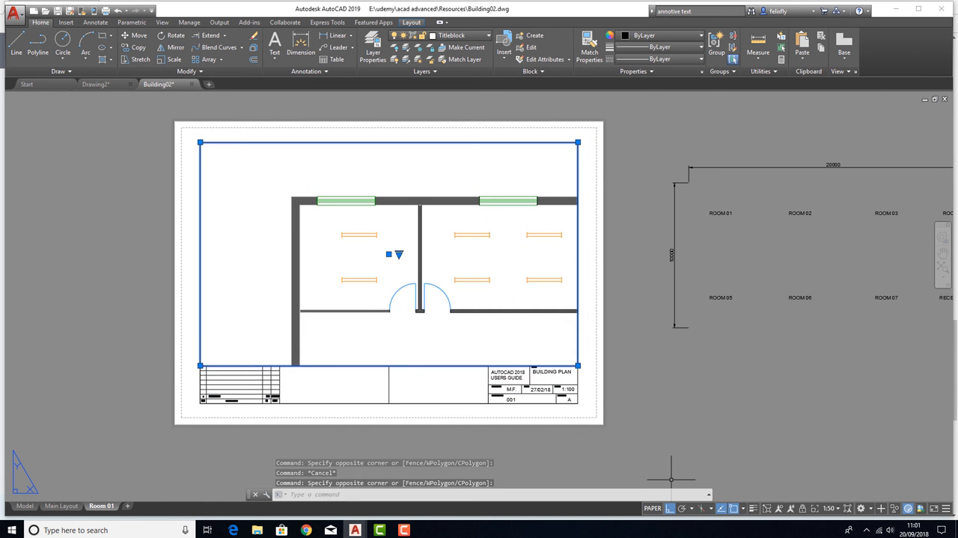
{"action": "key", "text": "Escape"}
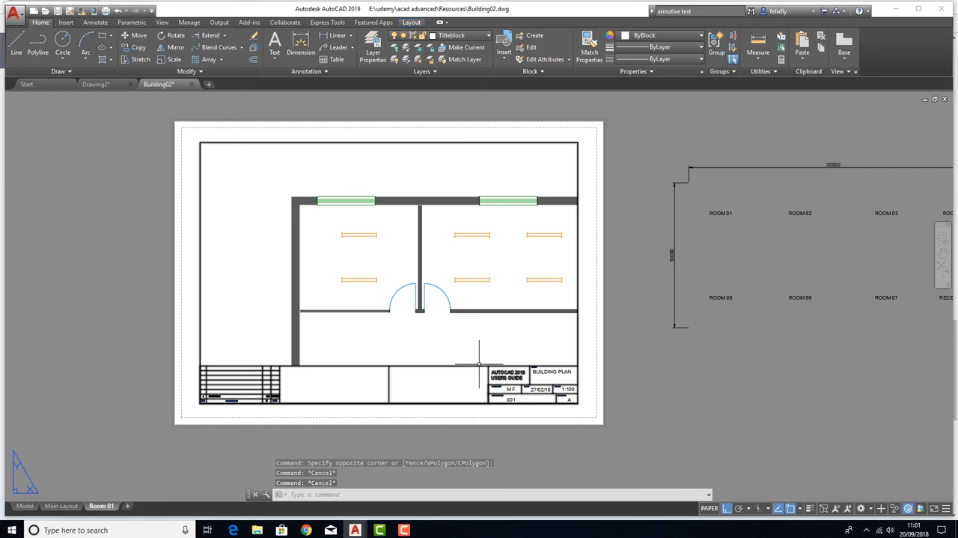
{"action": "left_click", "coordinate": [478, 364]}
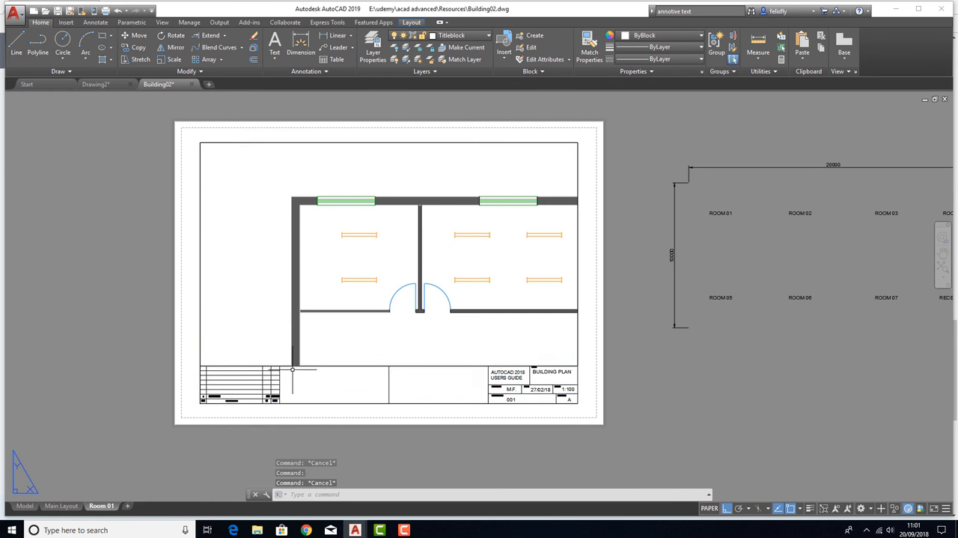
{"action": "key", "text": "Escape"}
{"action": "left_click", "coordinate": [270, 365]}
{"action": "key", "text": "Escape"}
{"action": "left_click", "coordinate": [254, 366]}
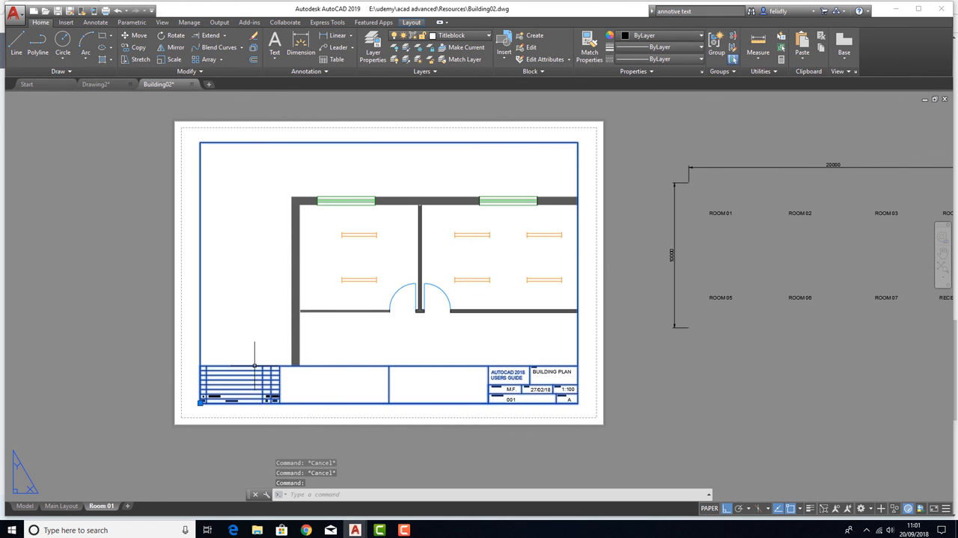
{"action": "right_click", "coordinate": [254, 367]}
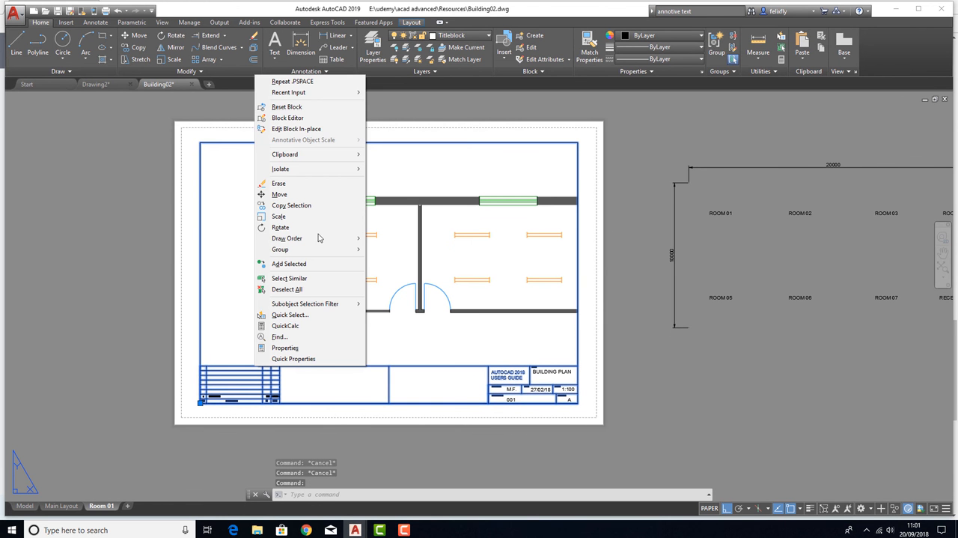
{"action": "mouse_move", "coordinate": [274, 239]}
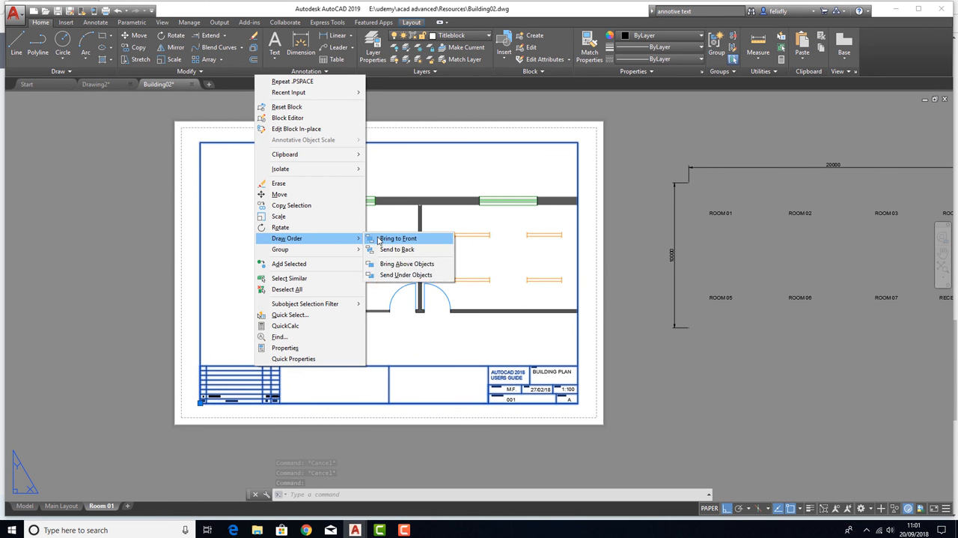
{"action": "left_click", "coordinate": [330, 289]}
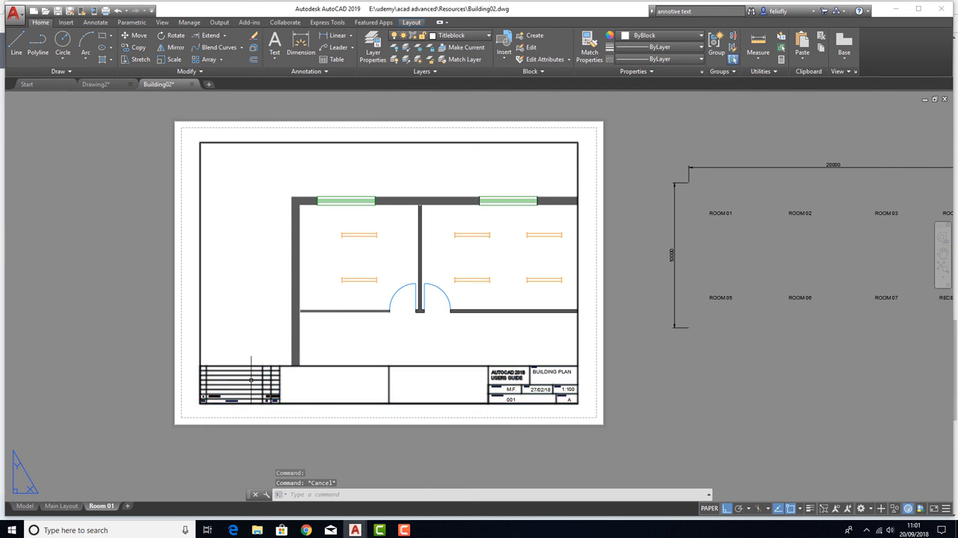
Send the title block to the back of the Room 01 layout's draw order
{"action": "left_click", "coordinate": [231, 389]}
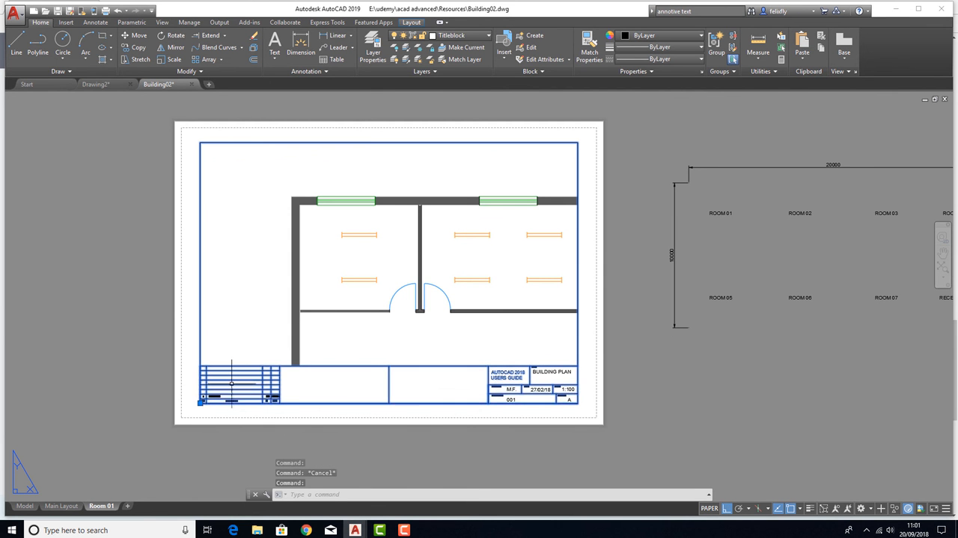
{"action": "right_click", "coordinate": [259, 363]}
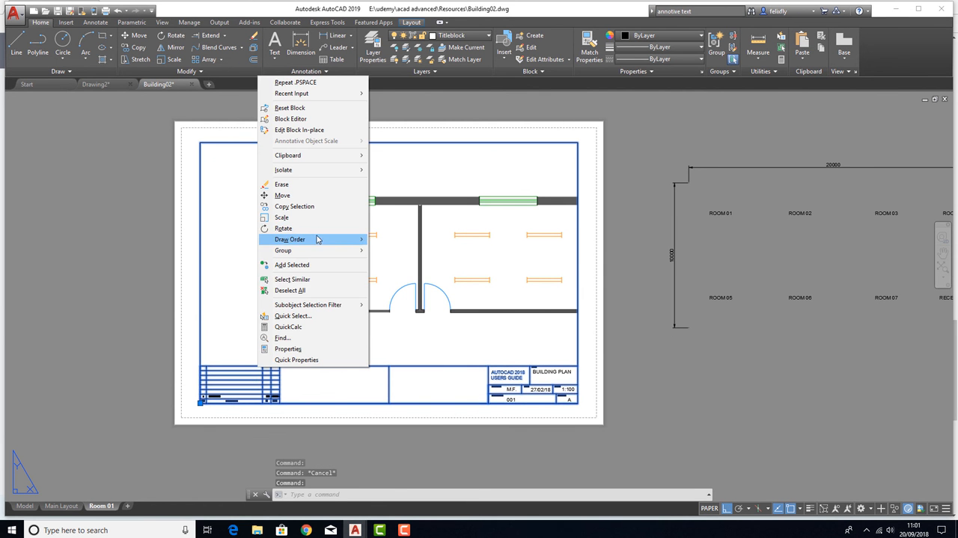
{"action": "mouse_move", "coordinate": [343, 240]}
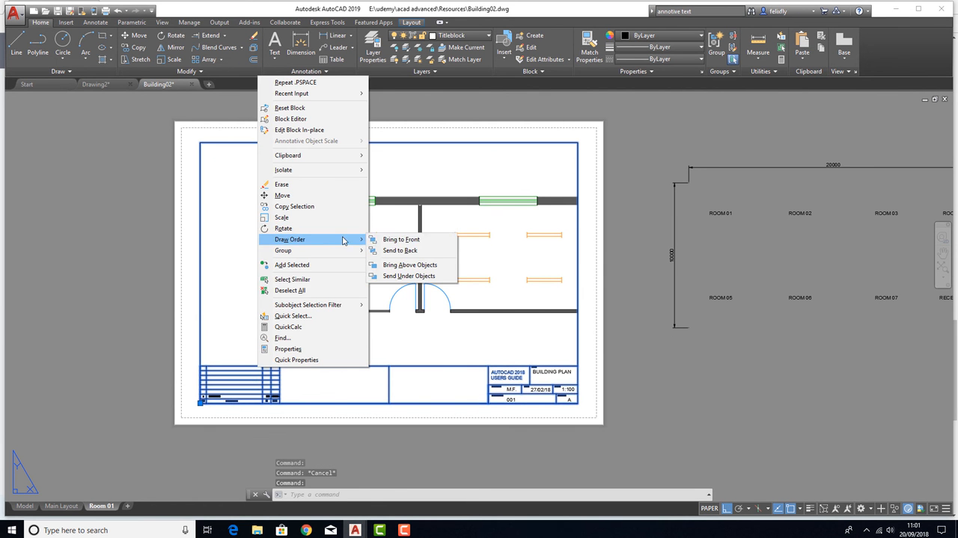
{"action": "left_click", "coordinate": [400, 251]}
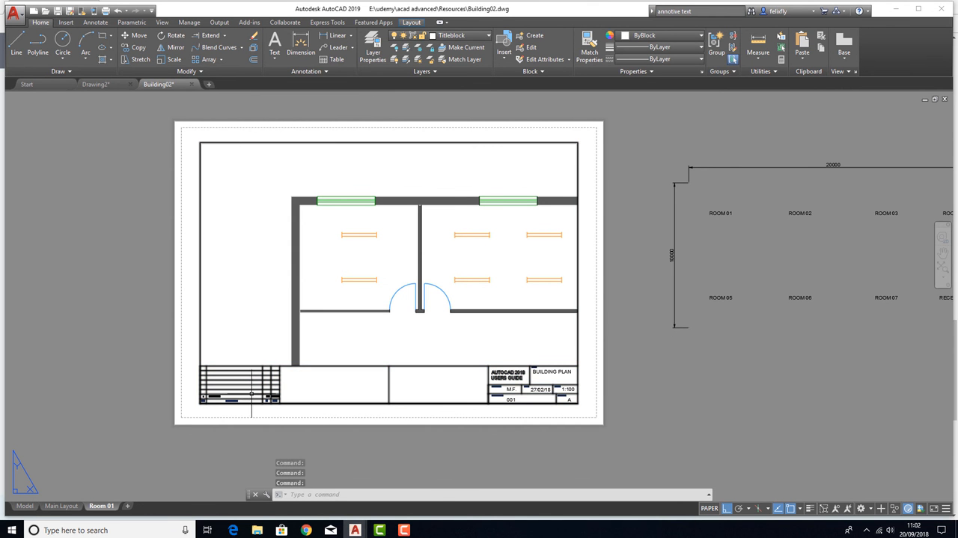
Test picking the viewport by its lower border where it overlaps the title block, clearing each selection
{"action": "left_click", "coordinate": [263, 365]}
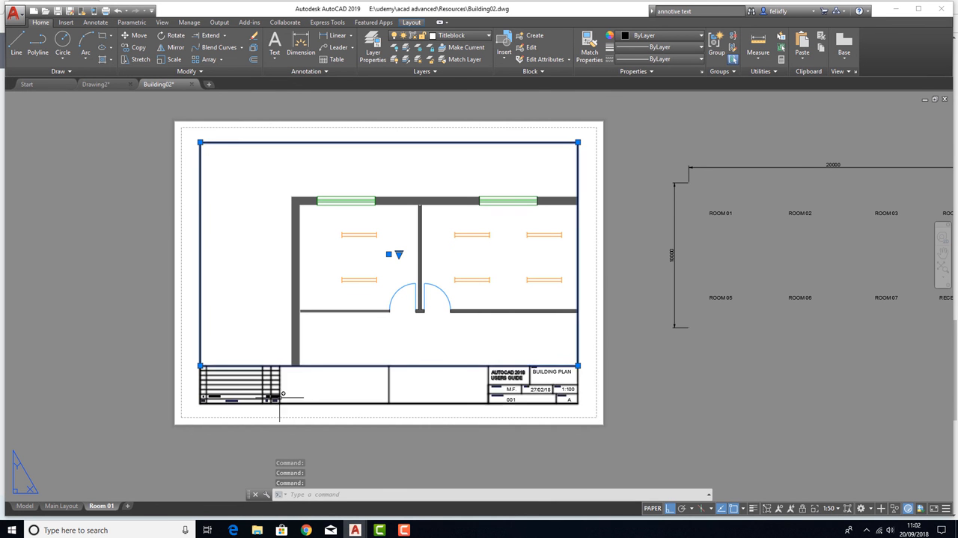
{"action": "key", "text": "Escape"}
{"action": "left_click", "coordinate": [255, 382]}
{"action": "key", "text": "Escape"}
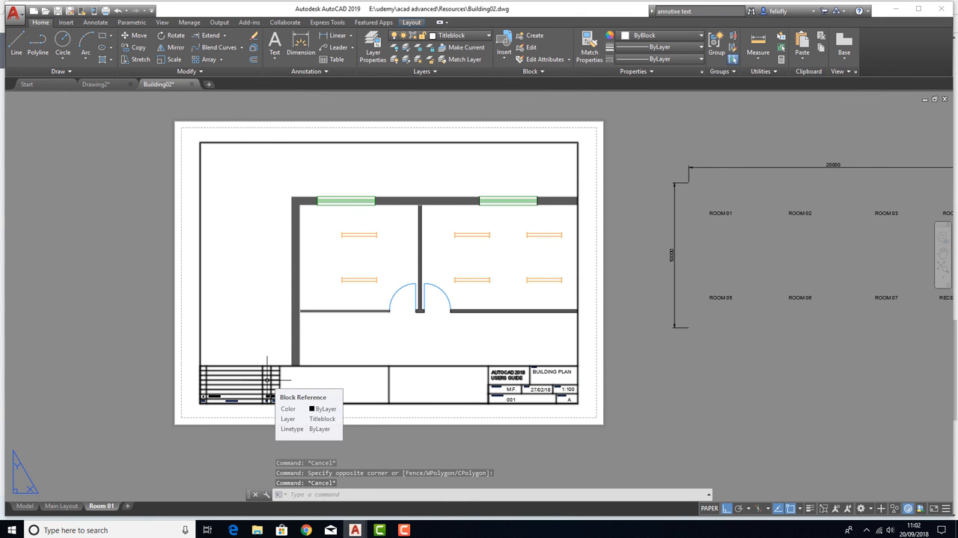
{"action": "key", "text": "Escape"}
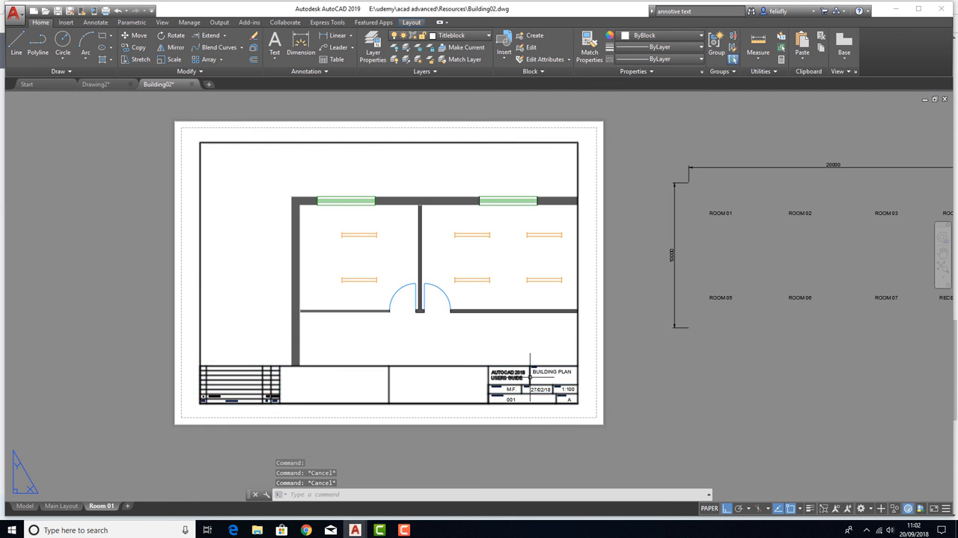
Test picking the viewport border at other points along its right, lower and upper edges, clearing each selection
{"action": "scroll", "coordinate": [530, 377], "scroll_direction": "up", "scroll_amount": 2}
{"action": "scroll", "coordinate": [530, 377], "scroll_direction": "down", "scroll_amount": 5}
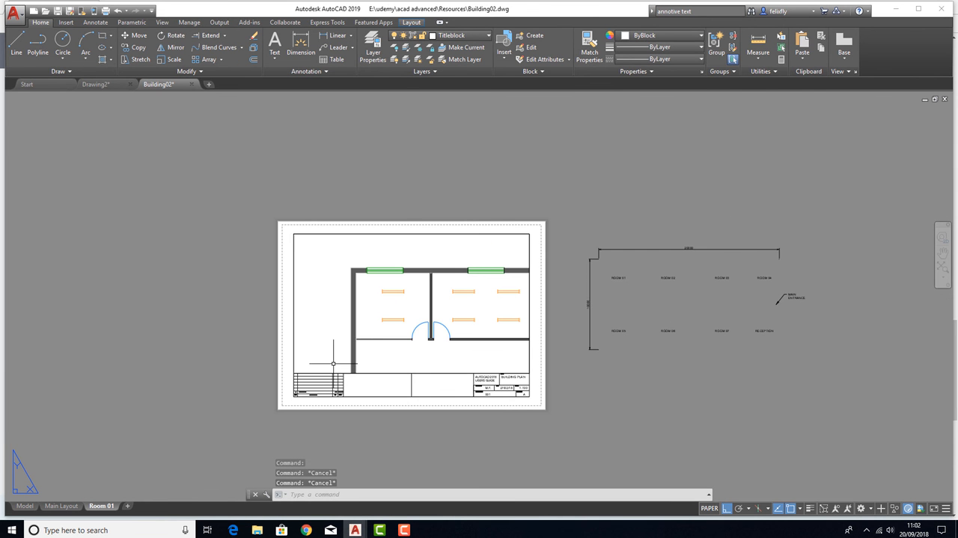
{"action": "left_click", "coordinate": [529, 349]}
{"action": "key", "text": "Escape"}
{"action": "double_click", "coordinate": [390, 373]}
{"action": "left_click", "coordinate": [391, 372]}
{"action": "key", "text": "Escape"}
{"action": "scroll", "coordinate": [357, 267], "scroll_direction": "up", "scroll_amount": 2}
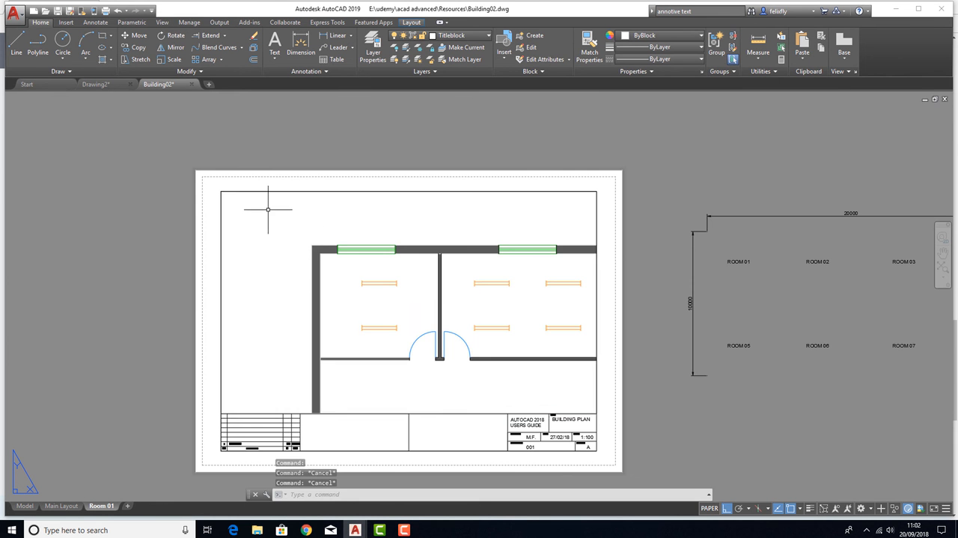
{"action": "left_click", "coordinate": [258, 192]}
{"action": "key", "text": "Escape"}
{"action": "middle_click_drag", "start_coordinate": [448, 417], "coordinate": [416, 395]}
{"action": "left_click", "coordinate": [414, 393]}
{"action": "key", "text": "Escape"}
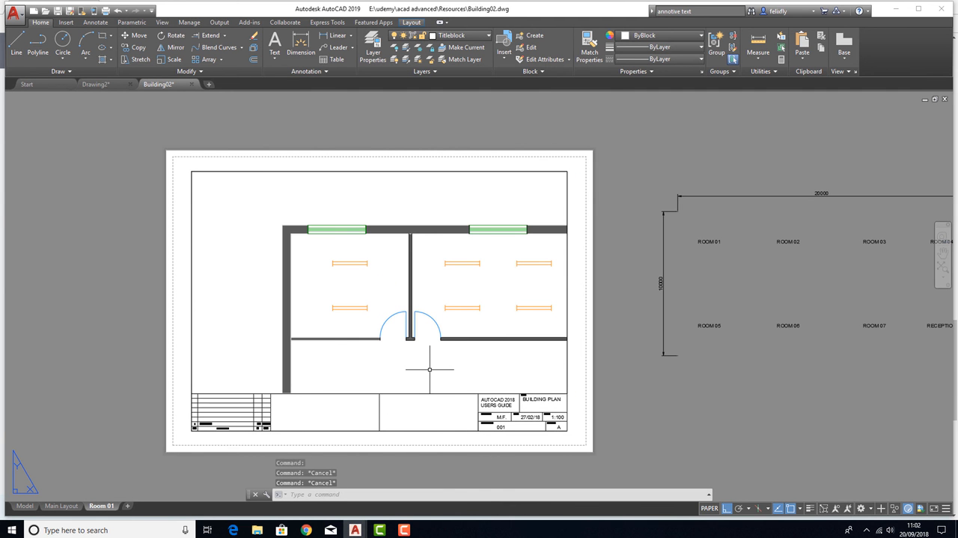
Examine the draw order options offered for the selected viewport, leaving its order as it is
{"action": "left_click", "coordinate": [279, 393]}
{"action": "right_click", "coordinate": [279, 393]}
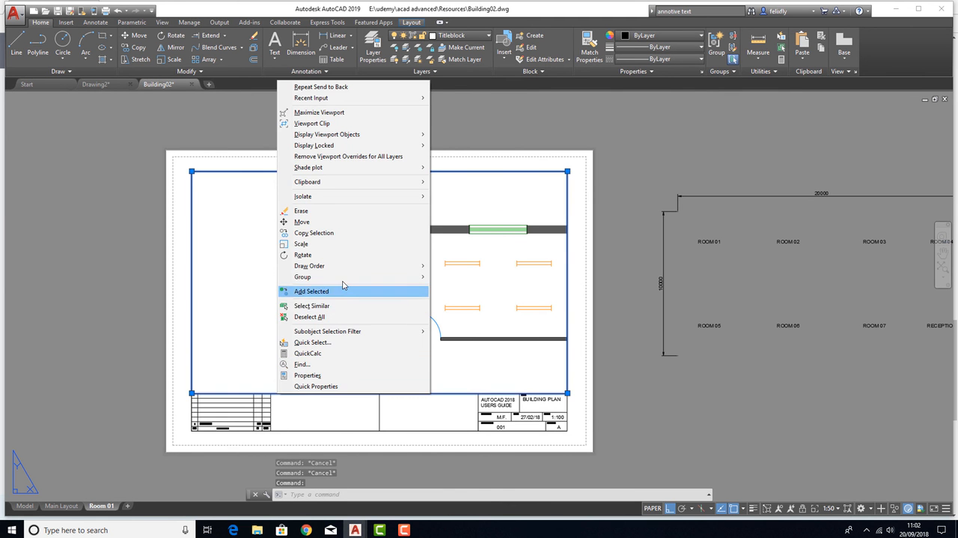
{"action": "mouse_move", "coordinate": [411, 267]}
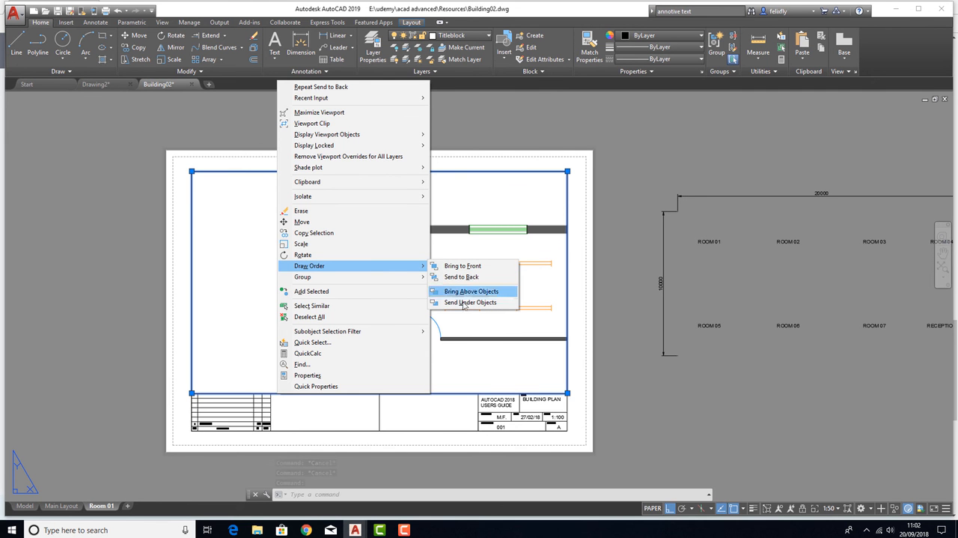
{"action": "key", "text": "Escape"}
{"action": "key", "text": "Escape"}
Bring the title block above the viewport in the draw order, using the viewport as the reference object
{"action": "middle_click_drag", "start_coordinate": [274, 338], "coordinate": [317, 275]}
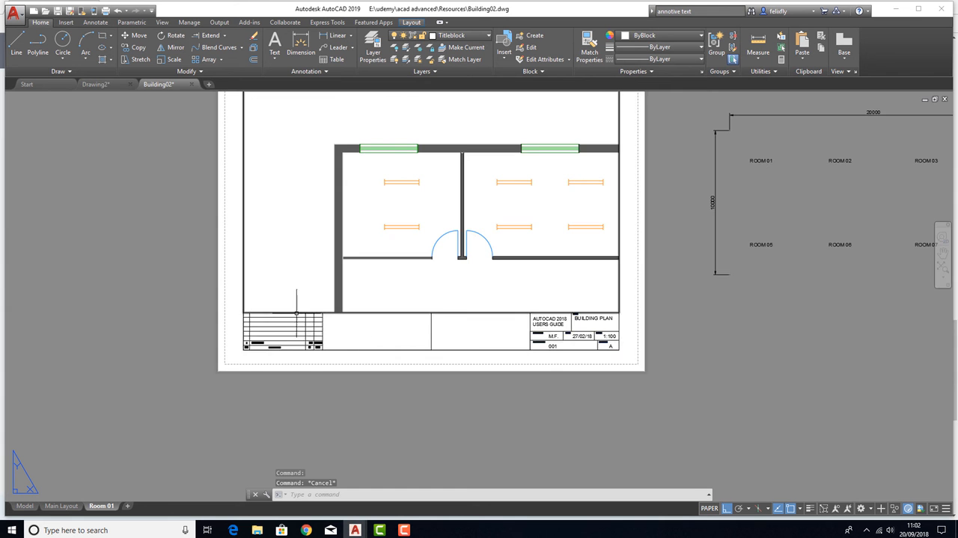
{"action": "scroll", "coordinate": [322, 324], "scroll_direction": "up", "scroll_amount": 4}
{"action": "left_click", "coordinate": [333, 327]}
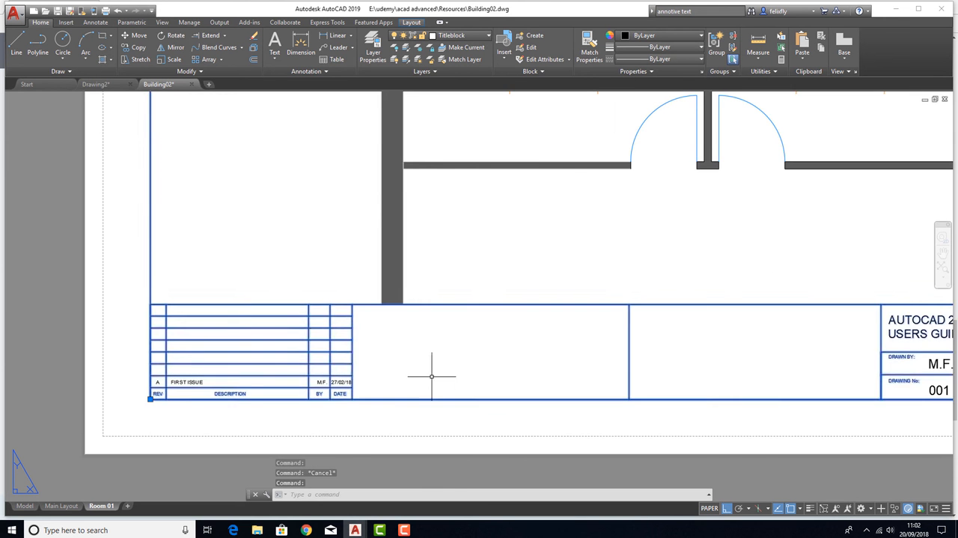
{"action": "scroll", "coordinate": [292, 338], "scroll_direction": "down", "scroll_amount": 4}
{"action": "right_click", "coordinate": [301, 343]}
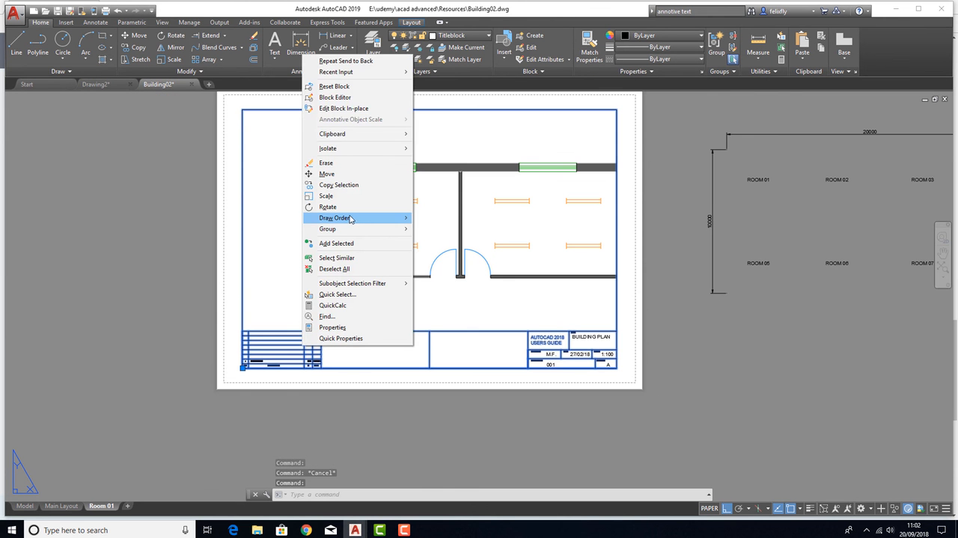
{"action": "mouse_move", "coordinate": [352, 218]}
{"action": "left_click", "coordinate": [455, 244]}
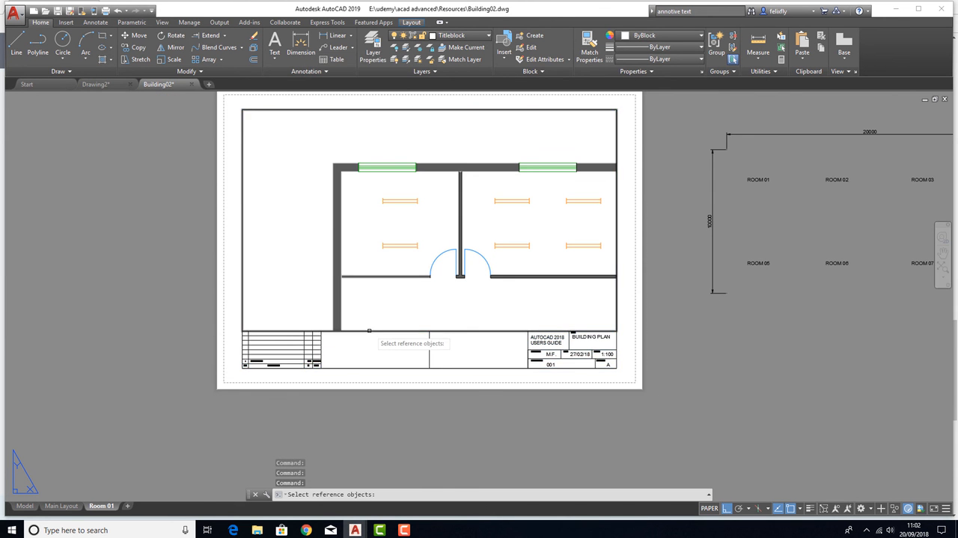
{"action": "left_click", "coordinate": [388, 366]}
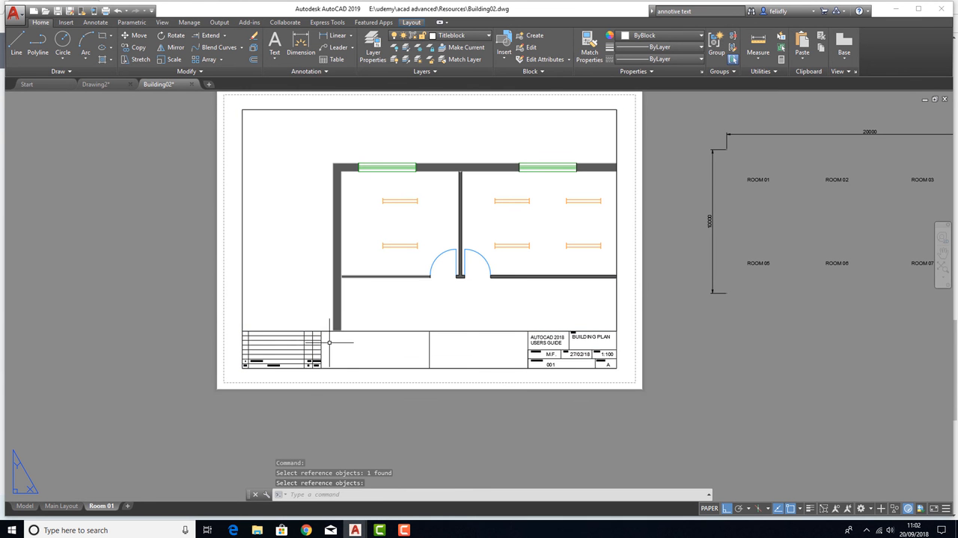
{"action": "key", "text": "Return"}
{"action": "key", "text": "Escape"}
{"action": "key", "text": "Escape"}
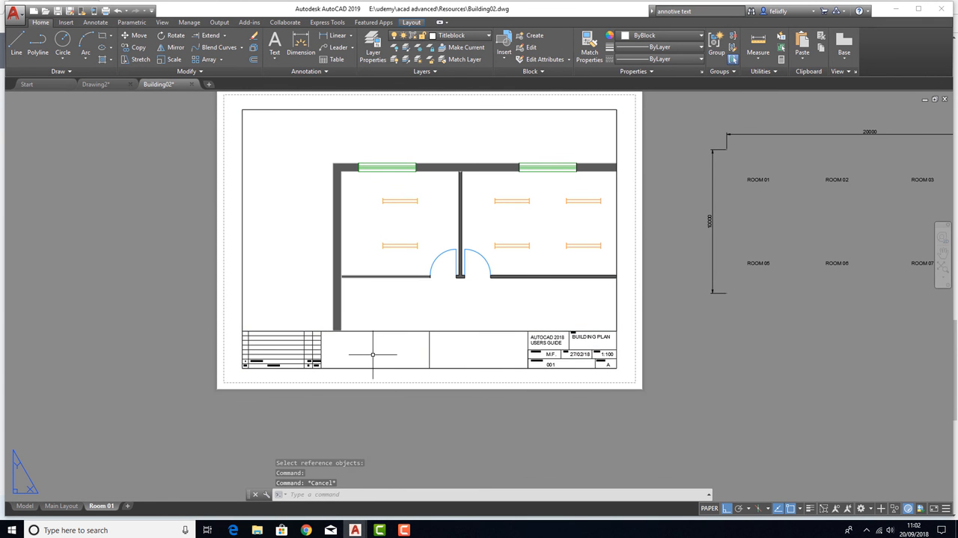
Send the title block to the back again so the viewport border is the one that gets picked
{"action": "left_click", "coordinate": [323, 328]}
{"action": "left_click", "coordinate": [324, 331]}
{"action": "left_click", "coordinate": [323, 332]}
{"action": "right_click", "coordinate": [323, 332]}
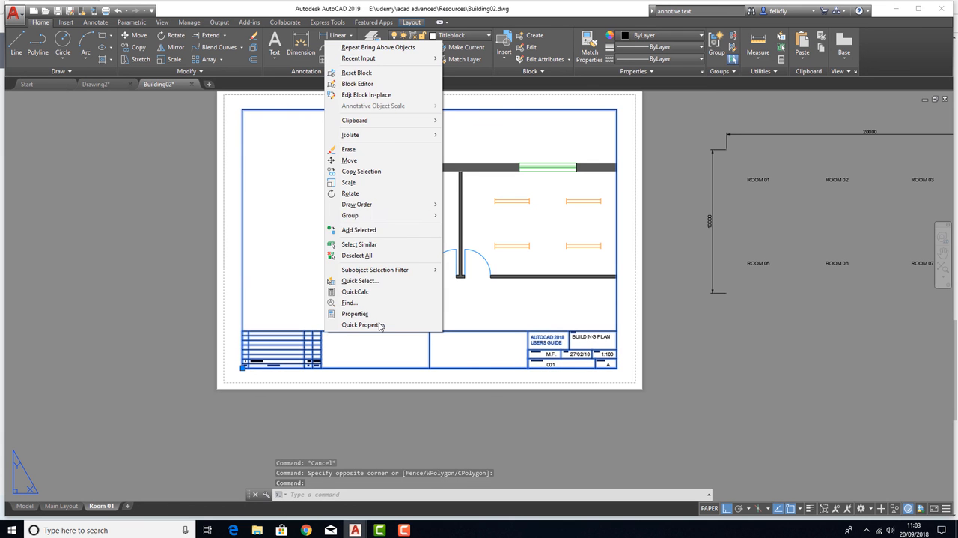
{"action": "mouse_move", "coordinate": [431, 204]}
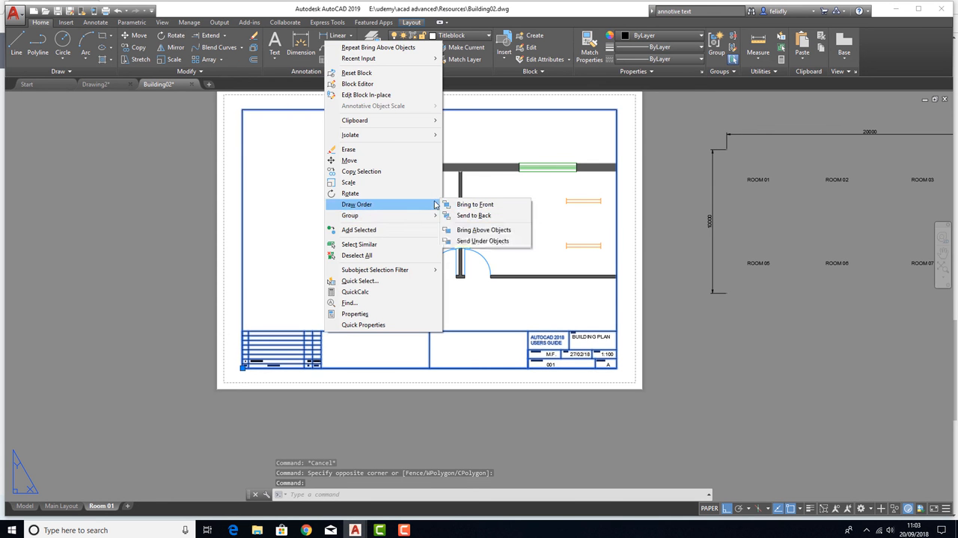
{"action": "left_click", "coordinate": [474, 215]}
Stretch the viewport's lower edge up to just below the room and its right edge in to just past the partition wall
{"action": "left_click", "coordinate": [462, 331]}
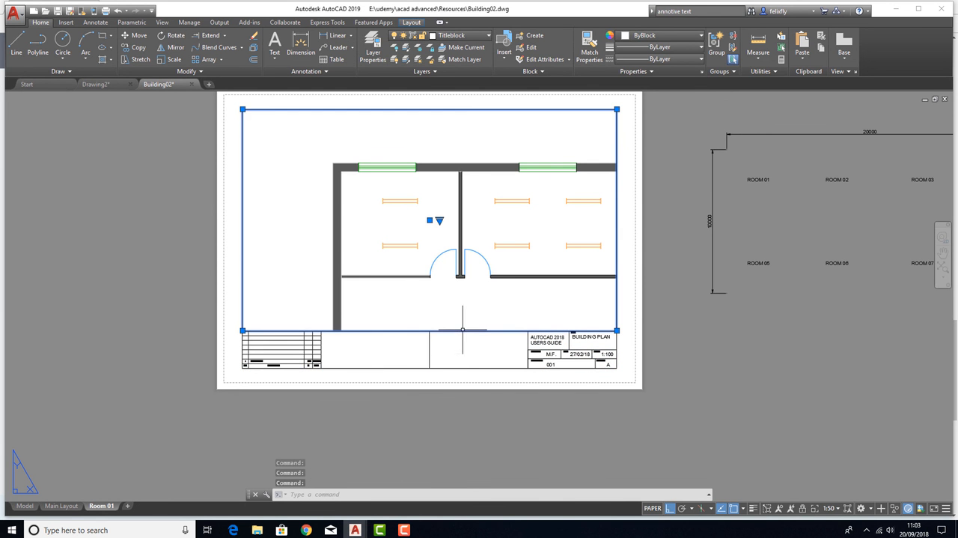
{"action": "middle_click_drag", "start_coordinate": [535, 203], "coordinate": [502, 229]}
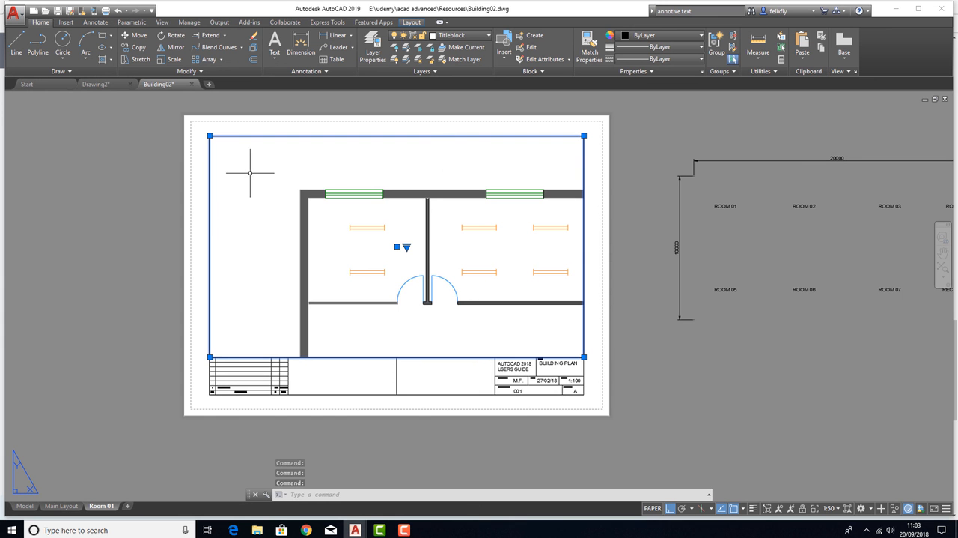
{"action": "left_click", "coordinate": [584, 356]}
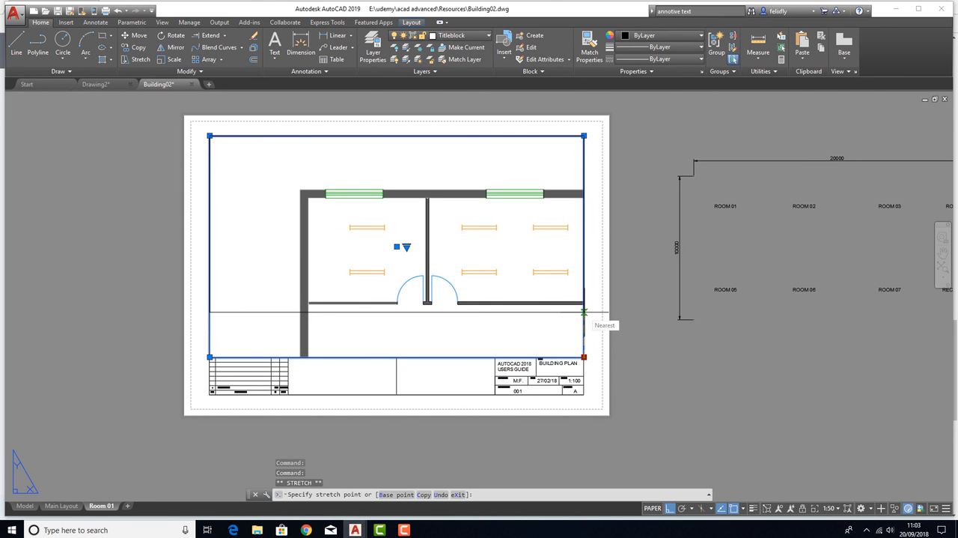
{"action": "left_click", "coordinate": [584, 311]}
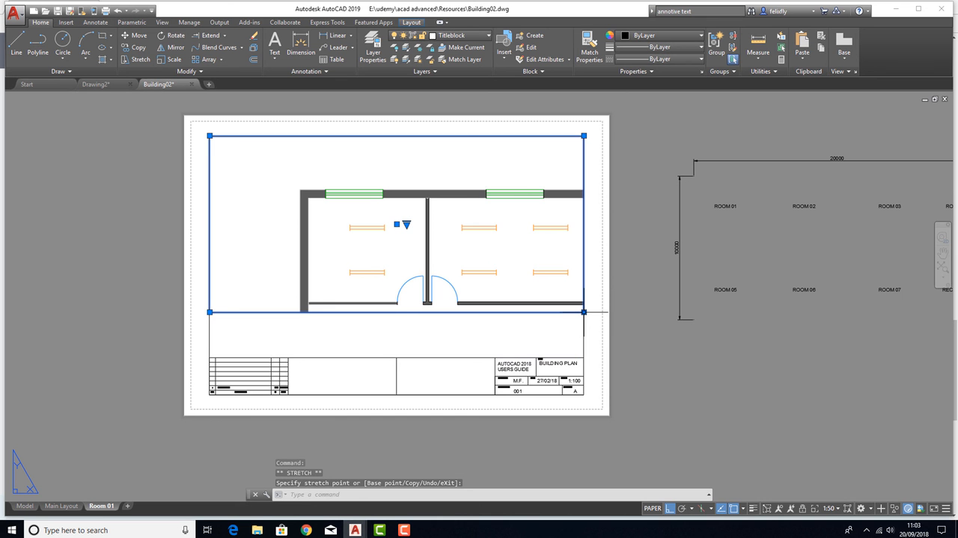
{"action": "left_click", "coordinate": [585, 135]}
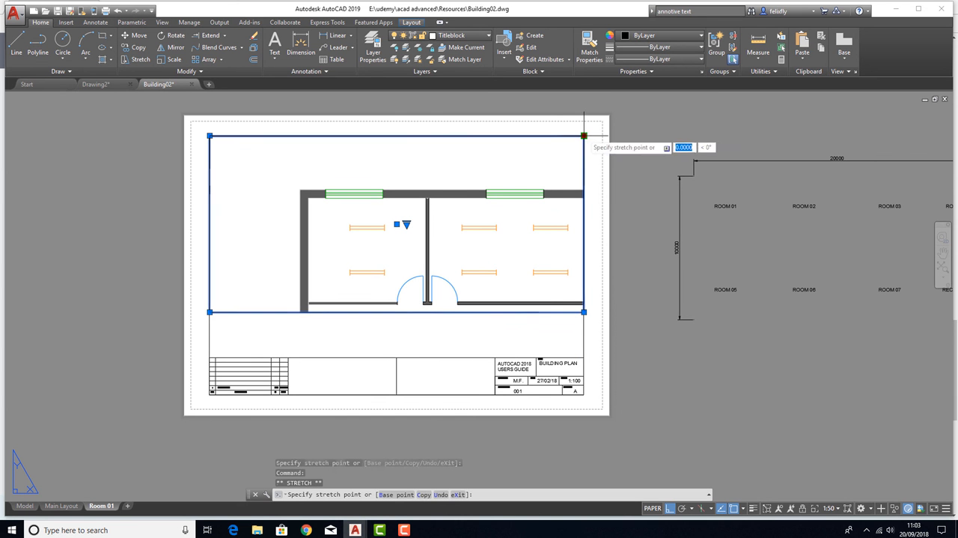
{"action": "left_click", "coordinate": [441, 136]}
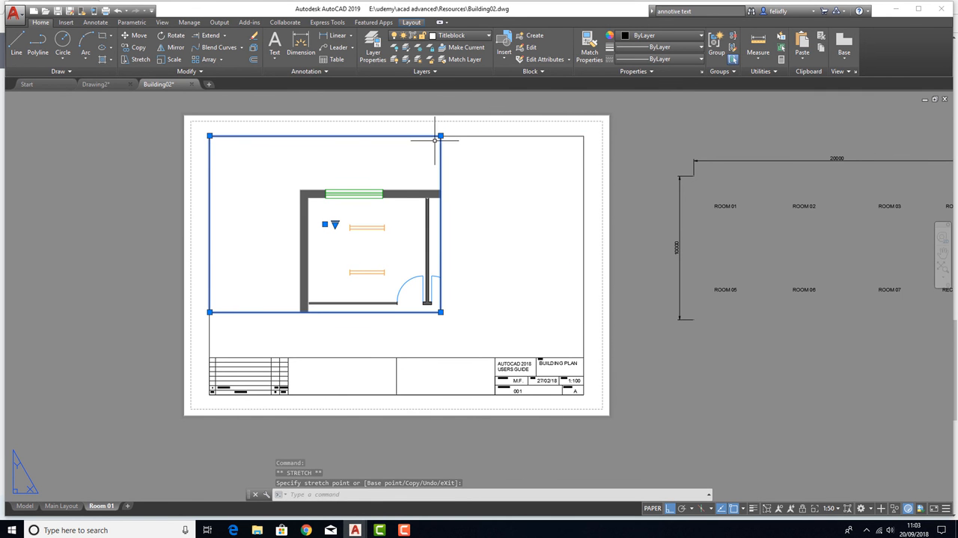
Stretch the viewport's left edge in to just outside the outer wall and its upper edge down to just above the window wall
{"action": "left_click", "coordinate": [210, 136]}
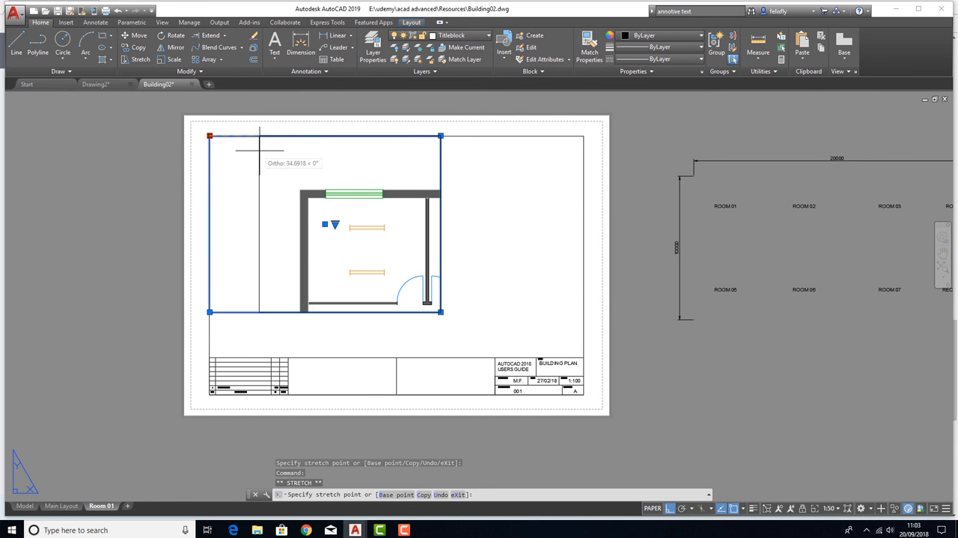
{"action": "left_click", "coordinate": [288, 150]}
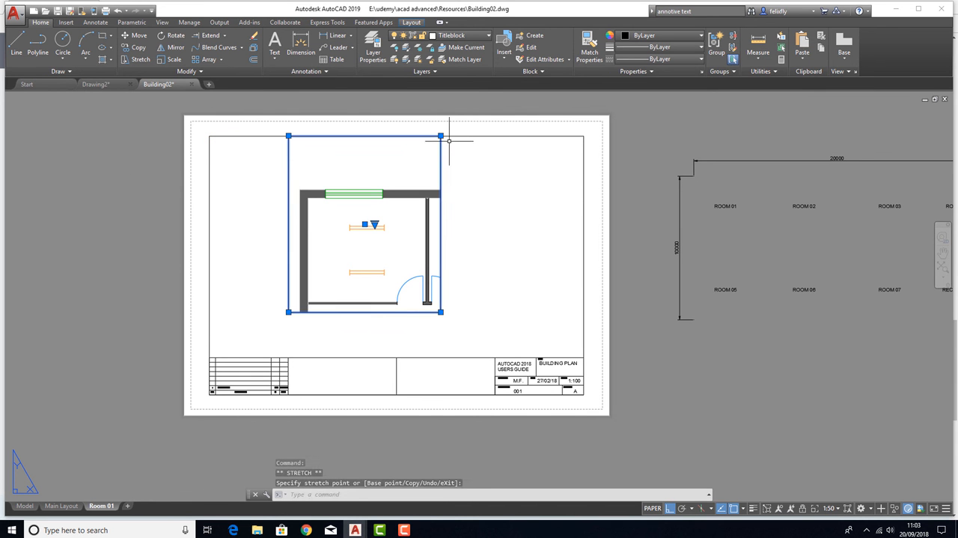
{"action": "left_click", "coordinate": [441, 136]}
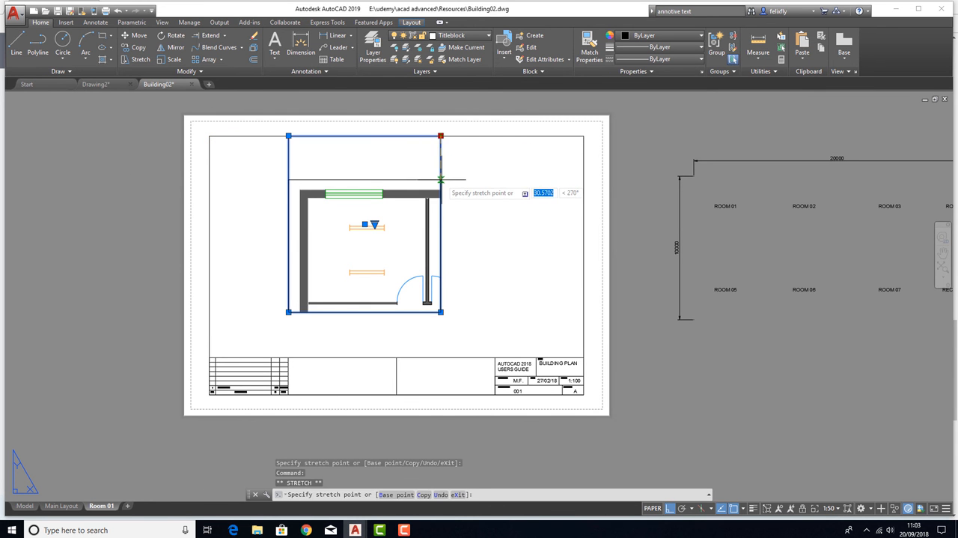
{"action": "left_click", "coordinate": [441, 180]}
{"action": "key", "text": "Escape"}
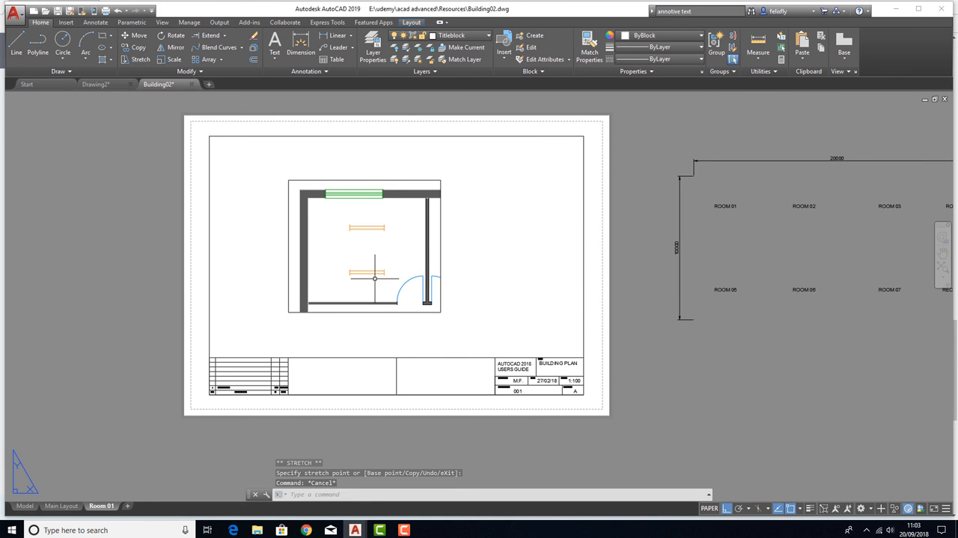
Move the Room 01 viewport horizontally toward the middle of the title block's drawing area
{"action": "left_click", "coordinate": [351, 180]}
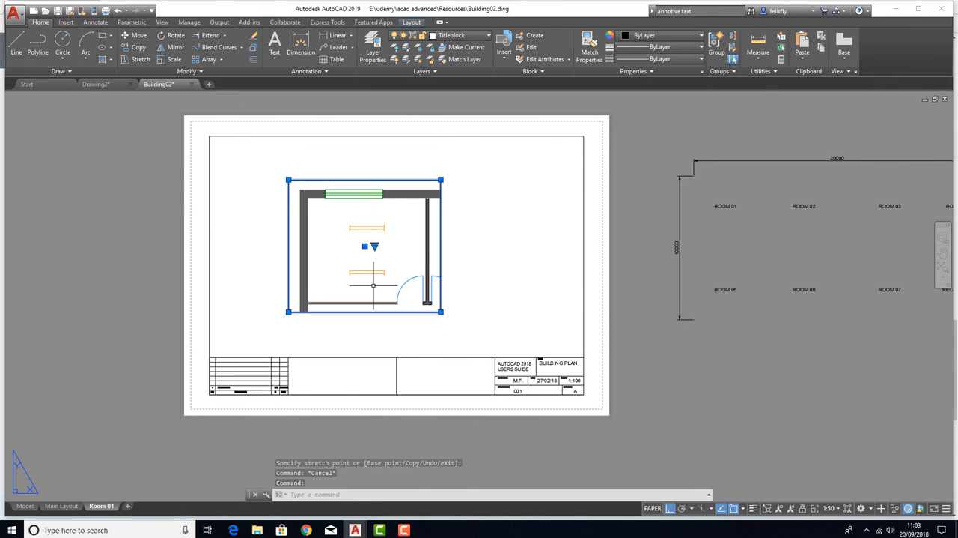
{"action": "left_click", "coordinate": [135, 35]}
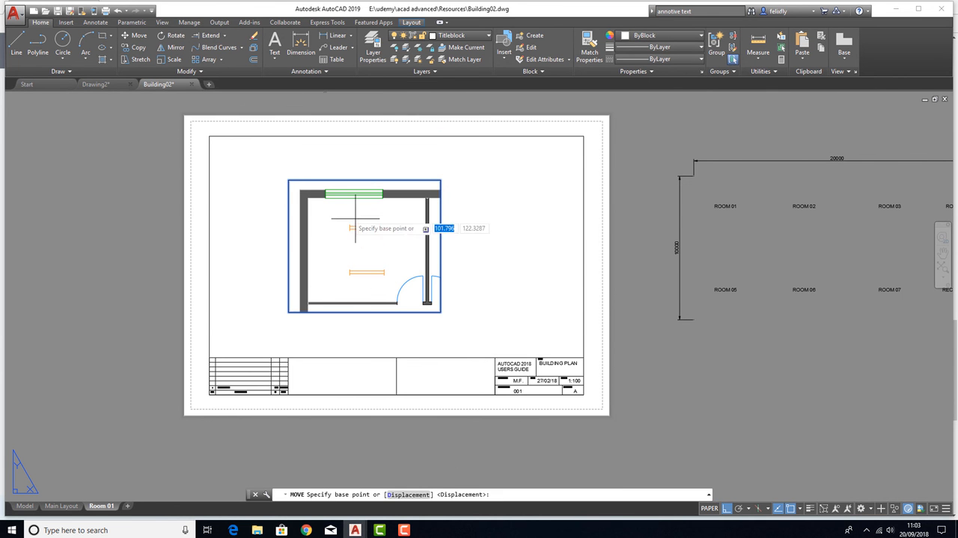
{"action": "left_click", "coordinate": [357, 252]}
{"action": "left_click", "coordinate": [372, 251]}
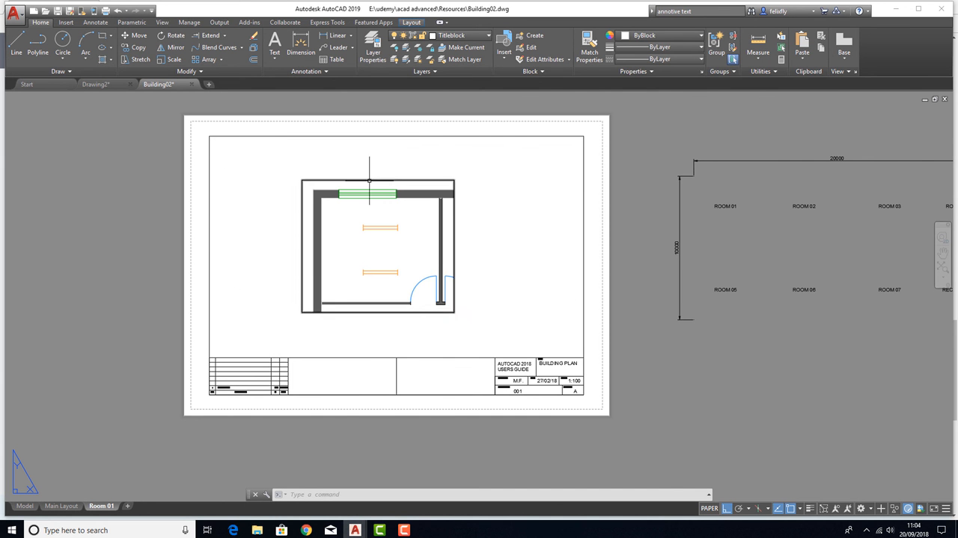
{"action": "middle_click_drag", "start_coordinate": [529, 235], "coordinate": [501, 246]}
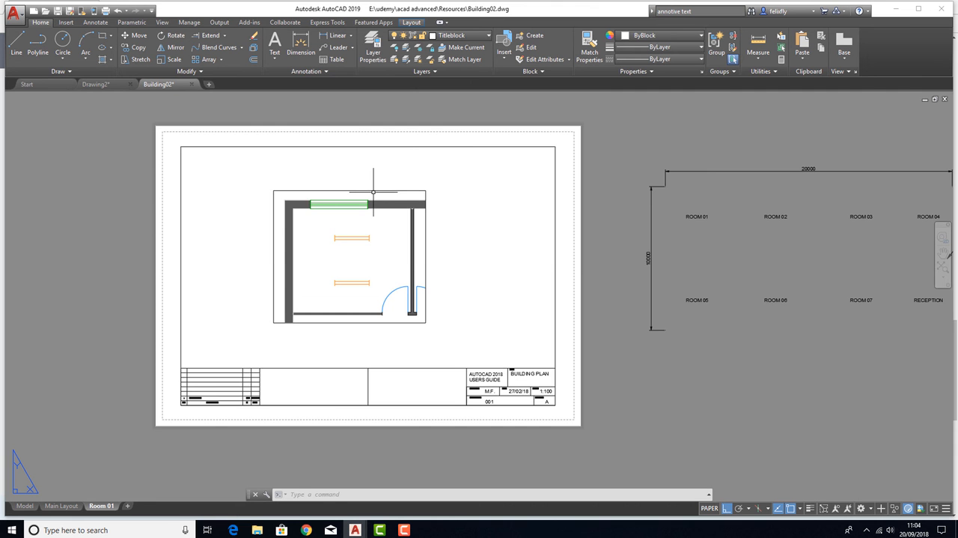
Create a new layer named vport and turn it off
{"action": "left_click", "coordinate": [373, 46]}
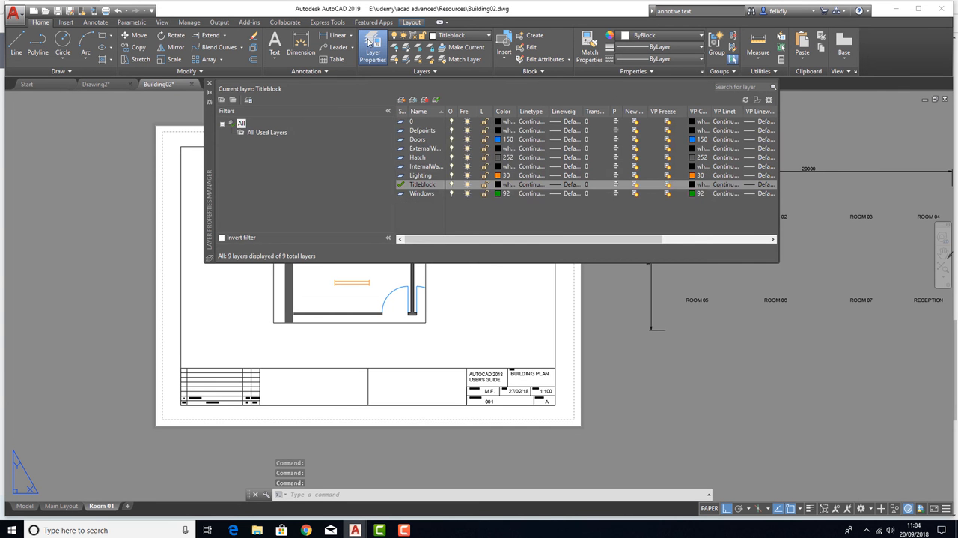
{"action": "left_click", "coordinate": [401, 101]}
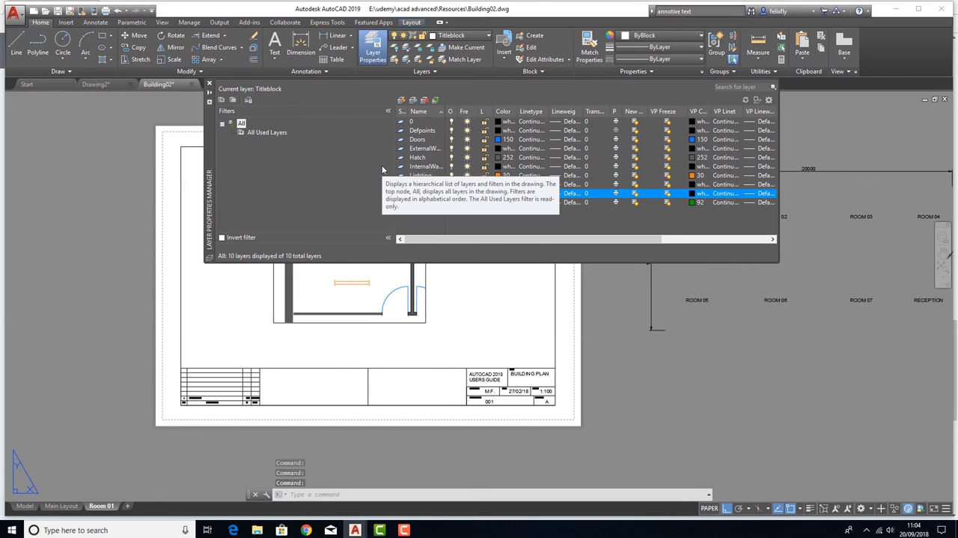
{"action": "type", "text": "vport"}
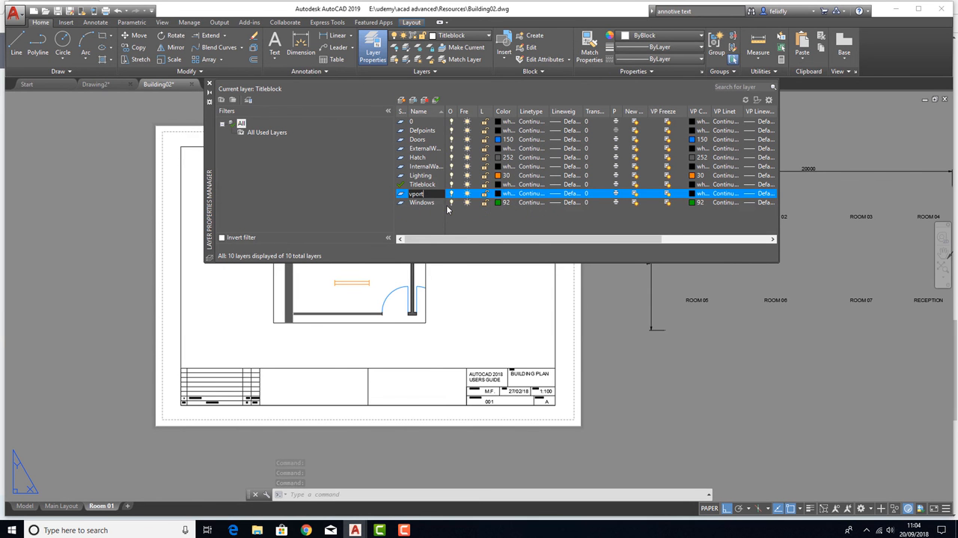
{"action": "key", "text": "Return"}
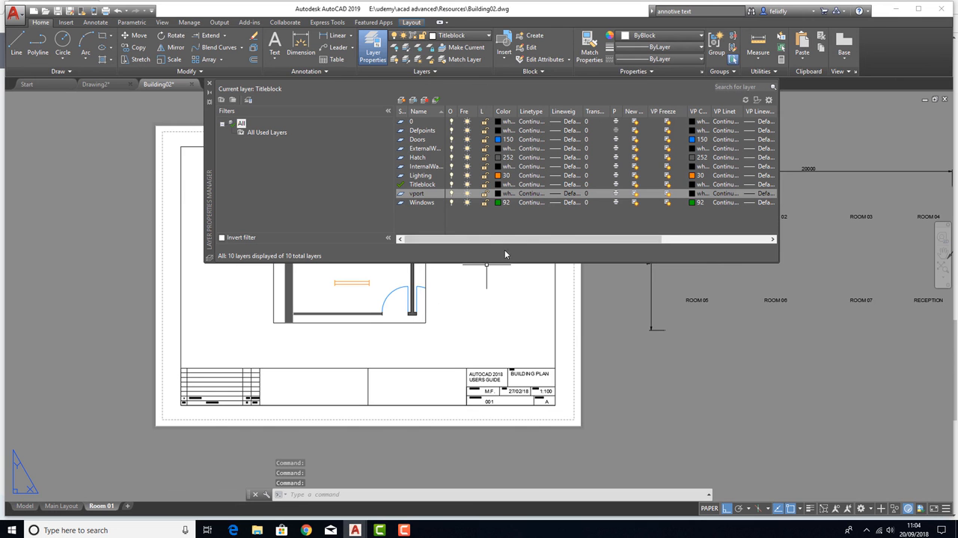
{"action": "left_click", "coordinate": [452, 194]}
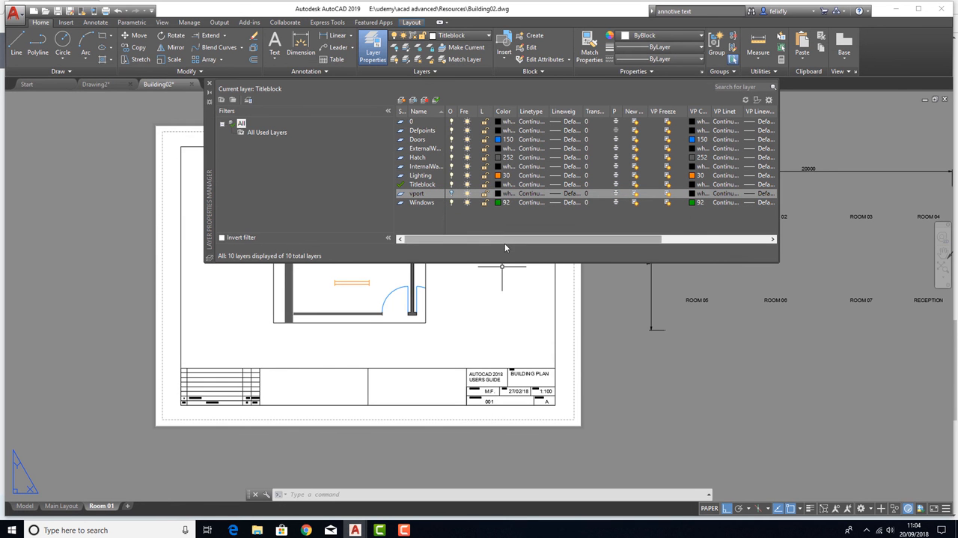
{"action": "left_click", "coordinate": [209, 84]}
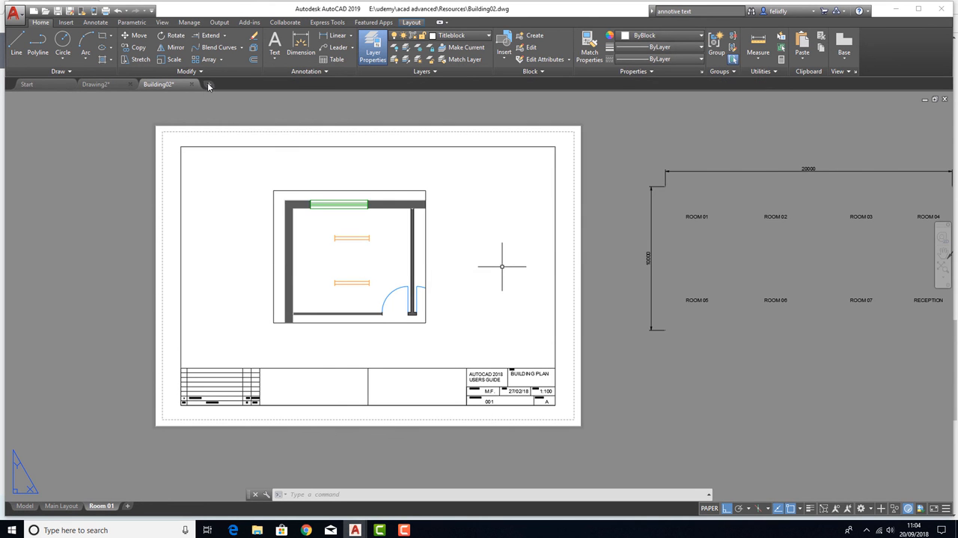
Put the Room 01 viewport on the vport layer and dismiss the warning
{"action": "left_click", "coordinate": [373, 191]}
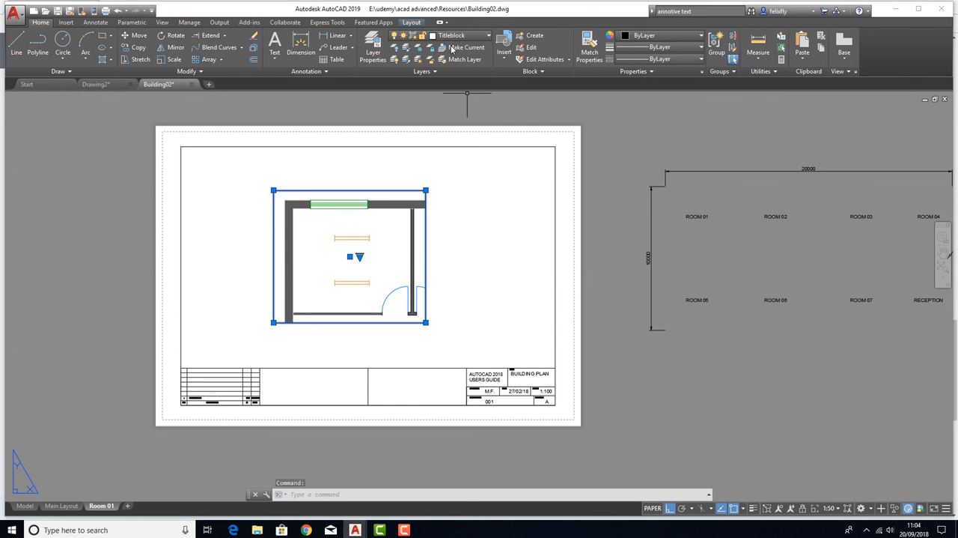
{"action": "left_click", "coordinate": [458, 35]}
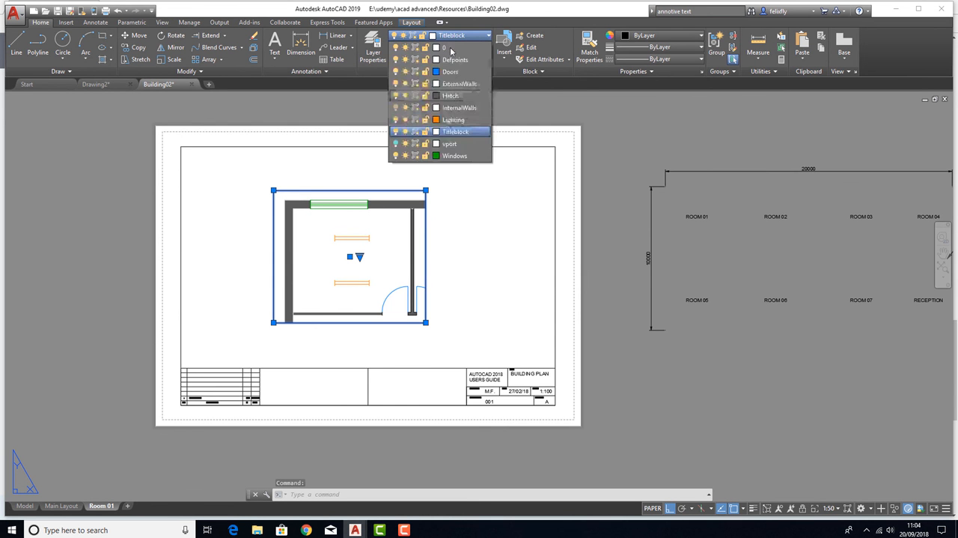
{"action": "left_click", "coordinate": [450, 143]}
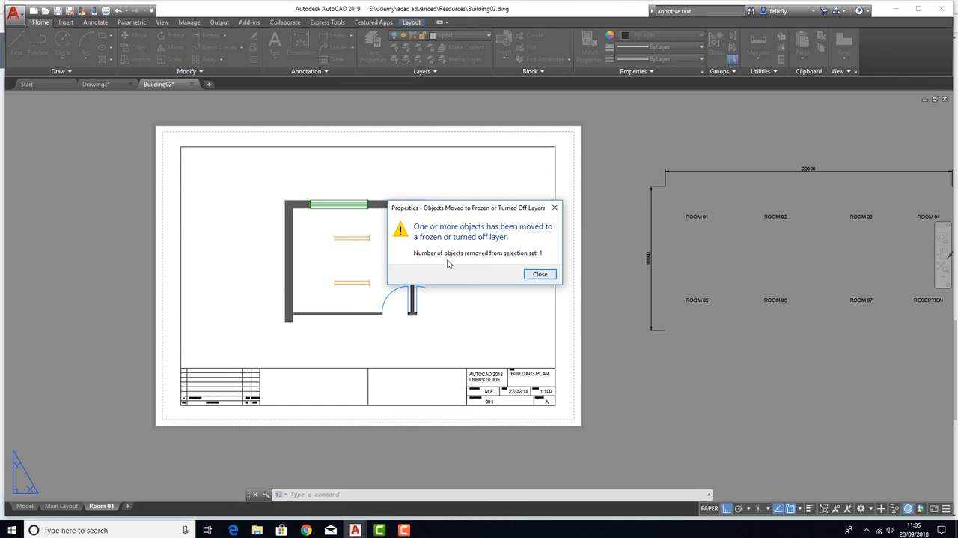
{"action": "left_click", "coordinate": [540, 275]}
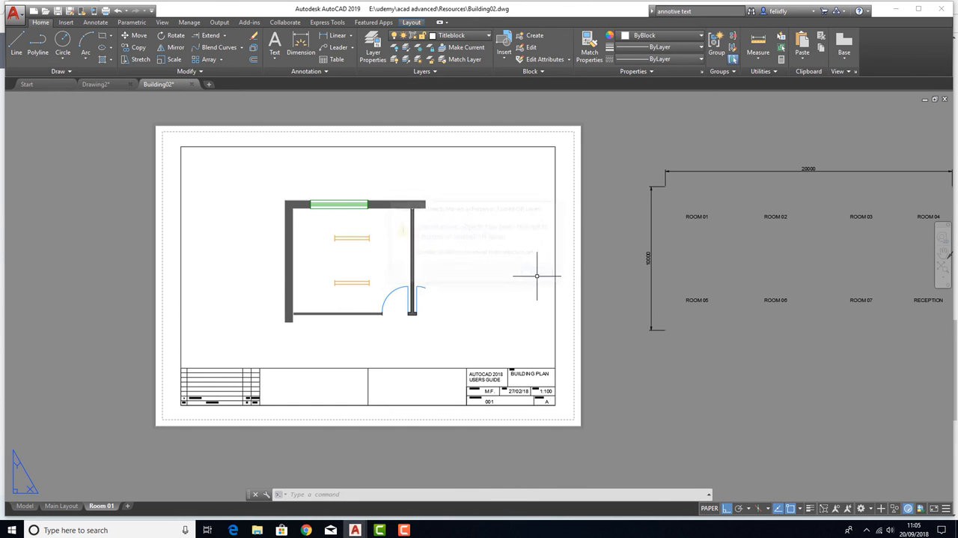
Inspect the Room 01 sheet for a visible viewport border and compare it with the full plan in model space
{"action": "middle_click_drag", "start_coordinate": [496, 274], "coordinate": [463, 265]}
{"action": "scroll", "coordinate": [352, 255], "scroll_direction": "up", "scroll_amount": 3}
{"action": "middle_click_drag", "start_coordinate": [305, 257], "coordinate": [375, 231]}
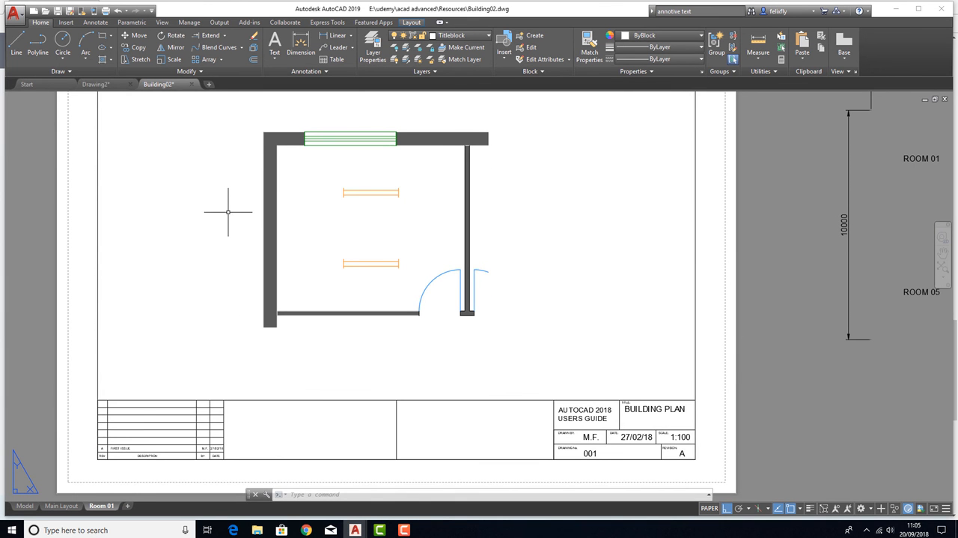
{"action": "middle_click_drag", "start_coordinate": [251, 206], "coordinate": [253, 230]}
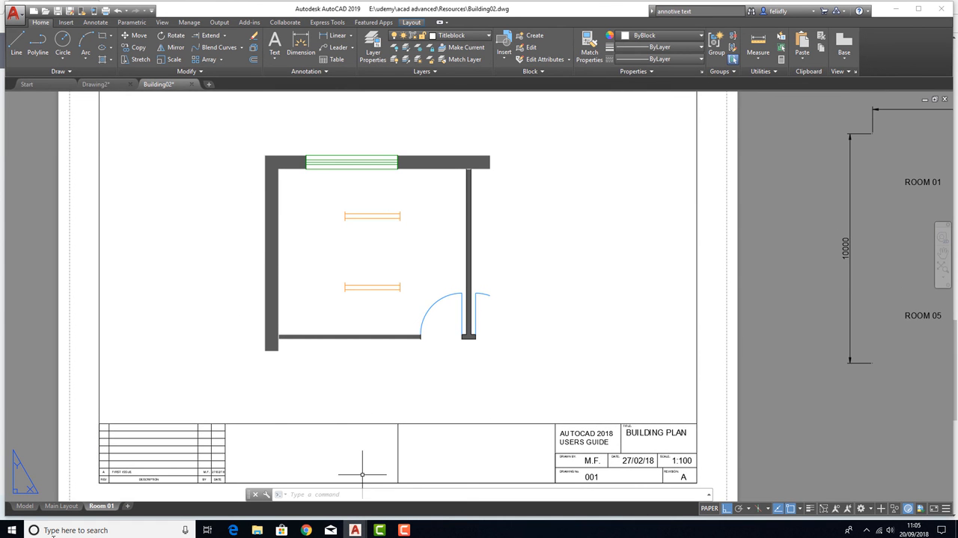
{"action": "left_click", "coordinate": [24, 505]}
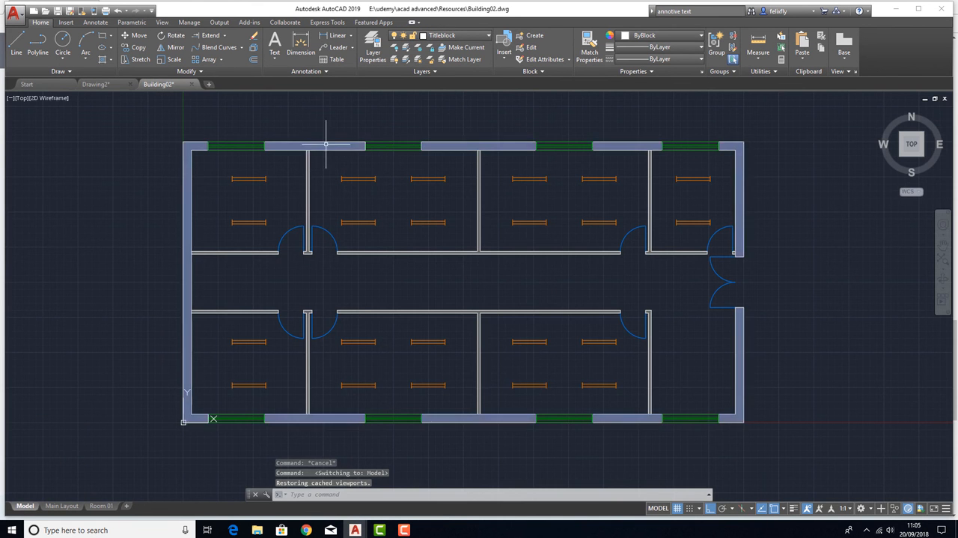
{"action": "left_click", "coordinate": [101, 505]}
{"action": "scroll", "coordinate": [394, 218], "scroll_direction": "down", "scroll_amount": 3}
{"action": "scroll", "coordinate": [337, 300], "scroll_direction": "up", "scroll_amount": 3}
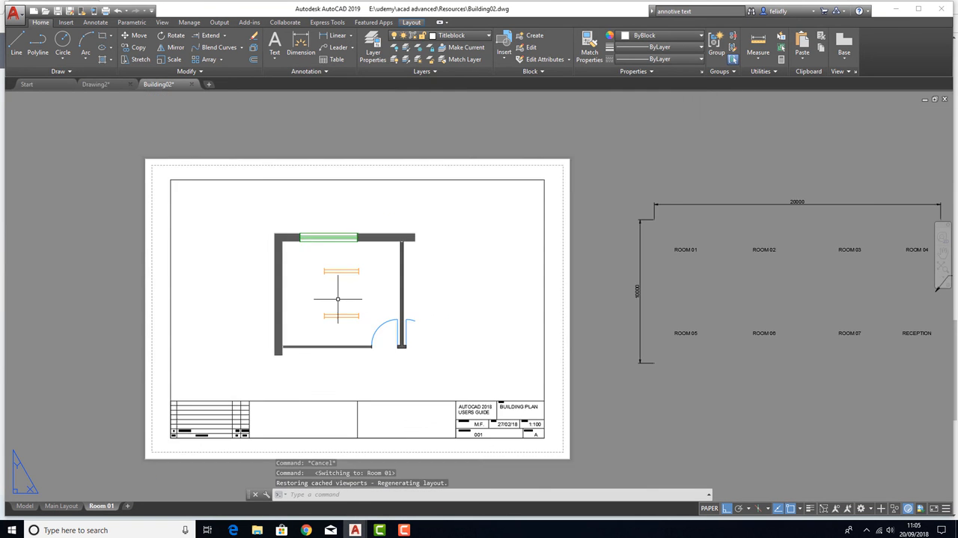
{"action": "scroll", "coordinate": [340, 301], "scroll_direction": "down", "scroll_amount": 2}
{"action": "middle_click_drag", "start_coordinate": [340, 301], "coordinate": [384, 263]}
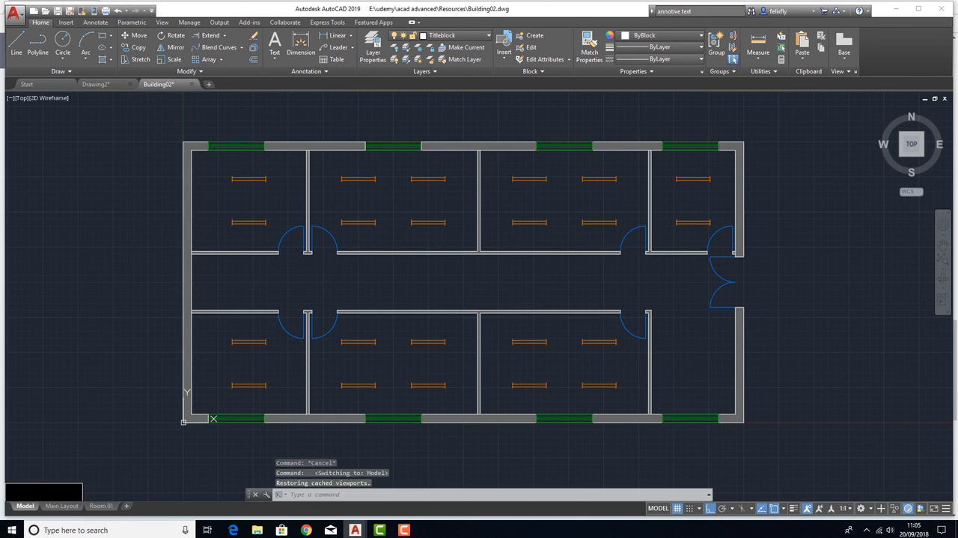
Draw a small test circle between the two light fittings of Room 01 in model space
{"action": "left_click", "coordinate": [25, 505]}
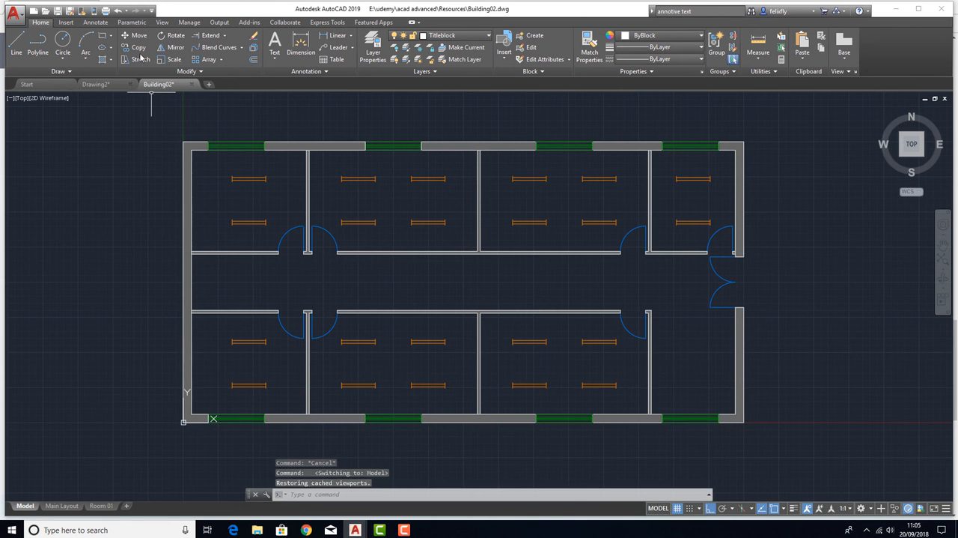
{"action": "left_click", "coordinate": [63, 42]}
{"action": "left_click", "coordinate": [247, 197]}
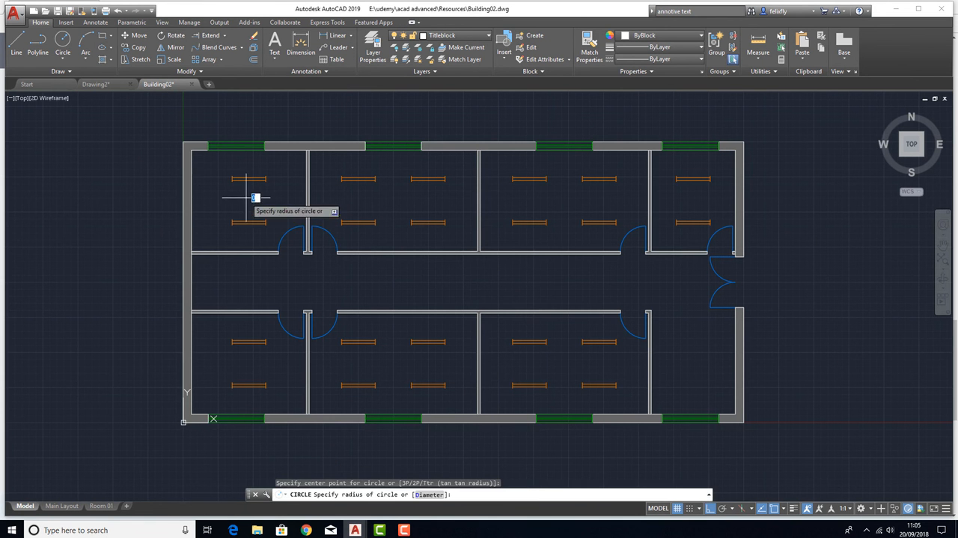
{"action": "left_click", "coordinate": [259, 198]}
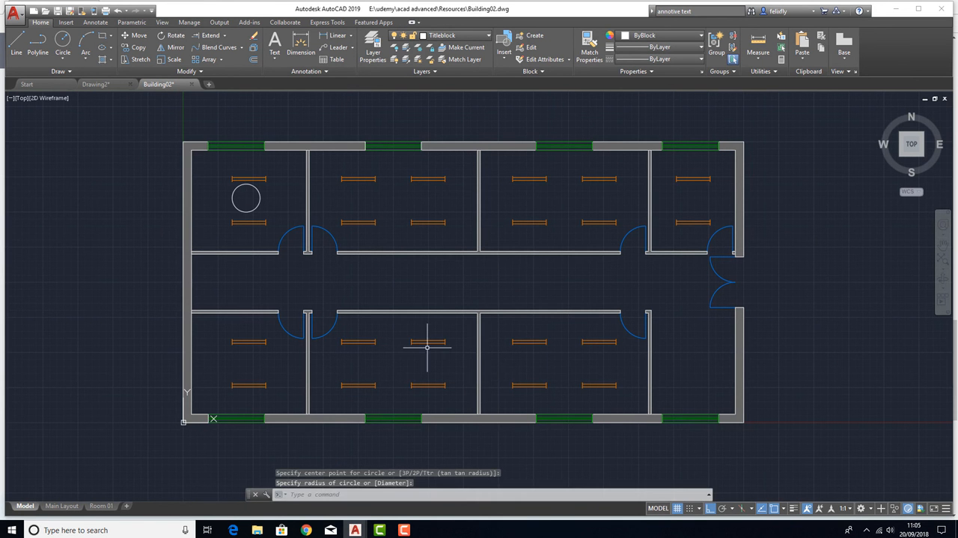
Compare Main Layout and Room 01 to see how the test circle appears in each layout
{"action": "left_click", "coordinate": [62, 506]}
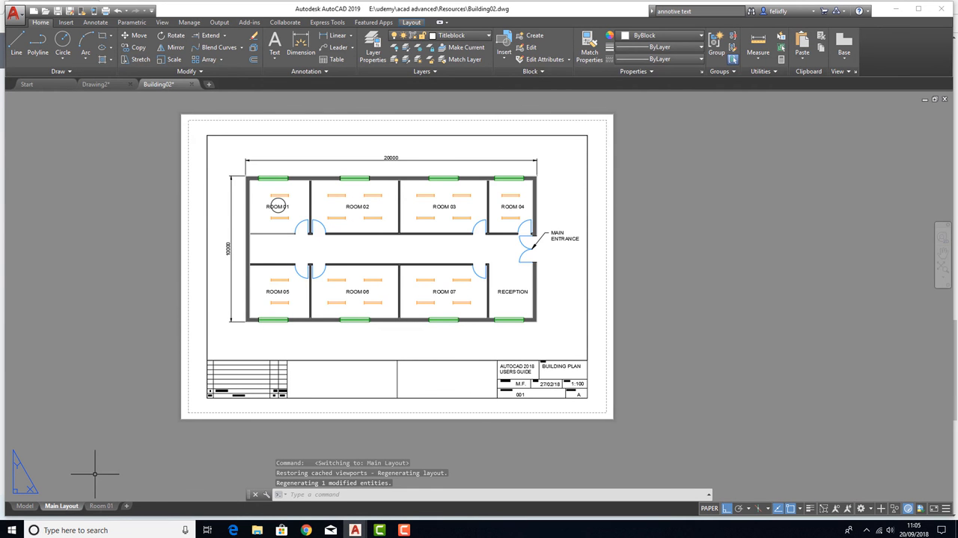
{"action": "left_click", "coordinate": [101, 506]}
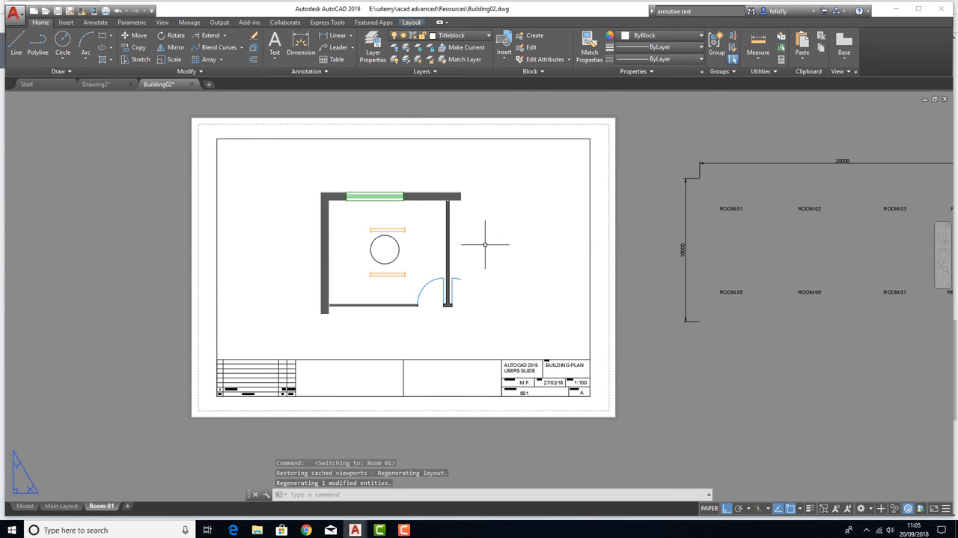
{"action": "left_click", "coordinate": [54, 506]}
{"action": "mouse_move", "coordinate": [102, 507]}
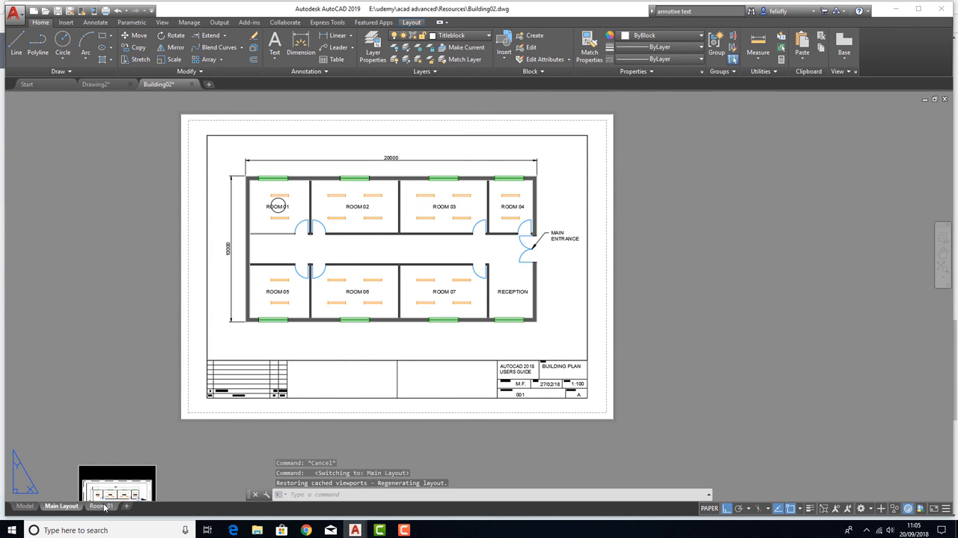
{"action": "left_click", "coordinate": [102, 507]}
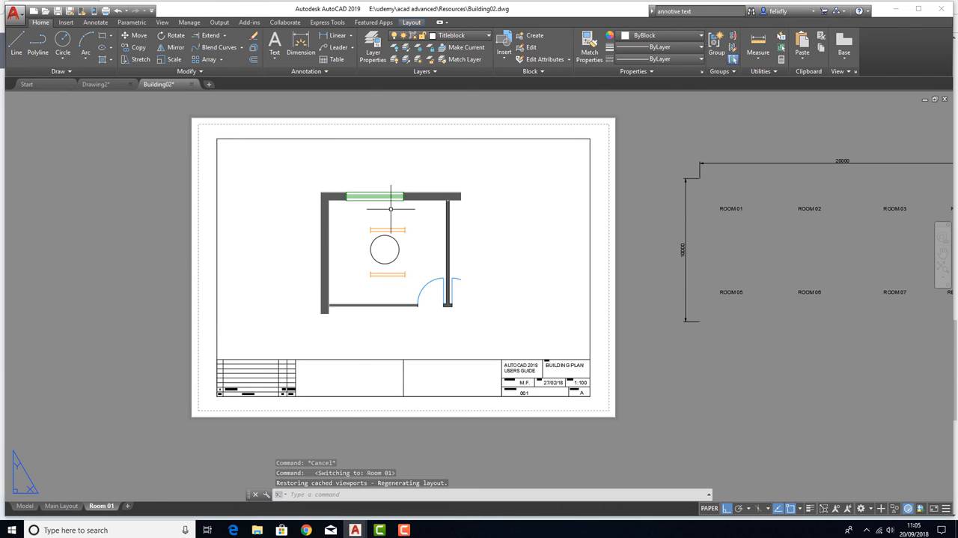
{"action": "left_click", "coordinate": [61, 506]}
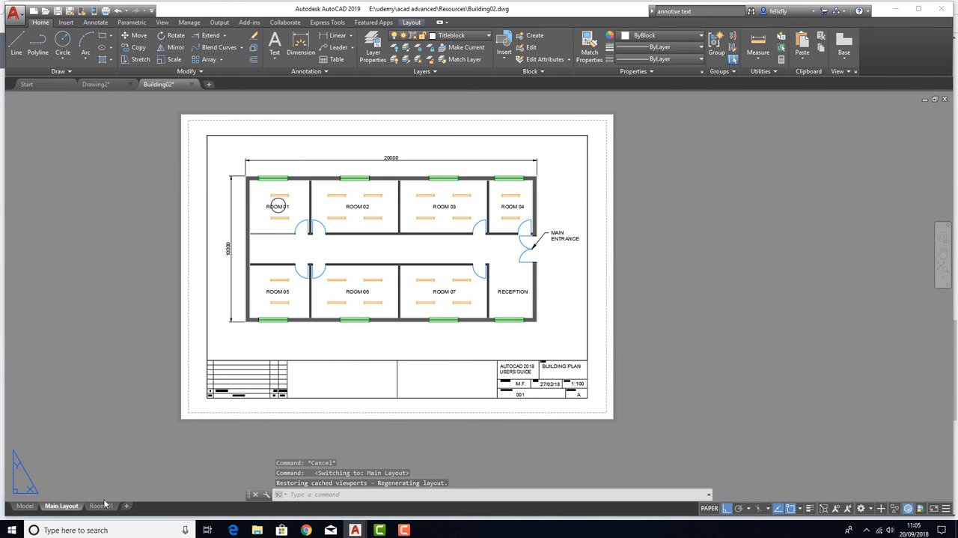
Delete the test circle from Room 01 in model space
{"action": "left_click", "coordinate": [28, 507]}
{"action": "left_click", "coordinate": [256, 207]}
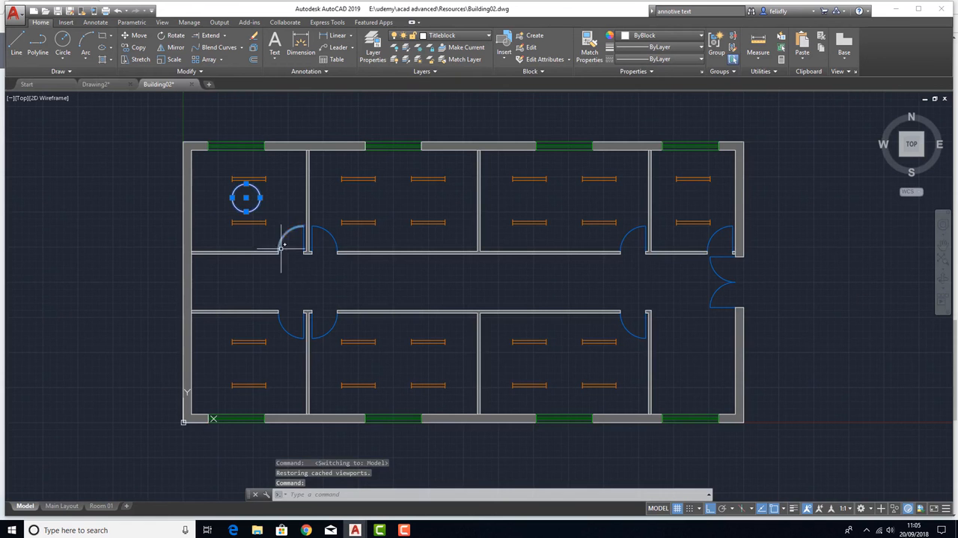
{"action": "key", "text": "Delete"}
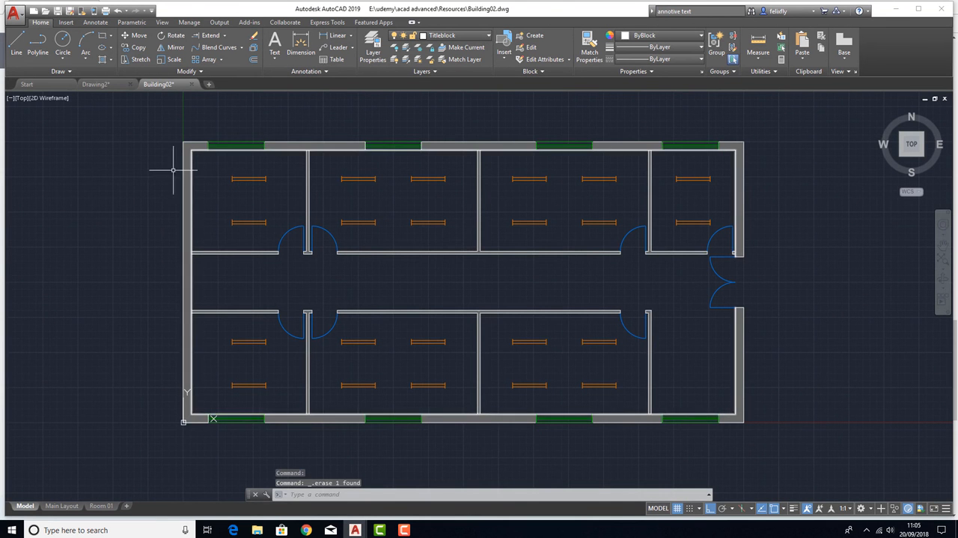
Copy the objects in and around Room 01 to an empty area directly above the building plan
{"action": "left_click", "coordinate": [138, 47]}
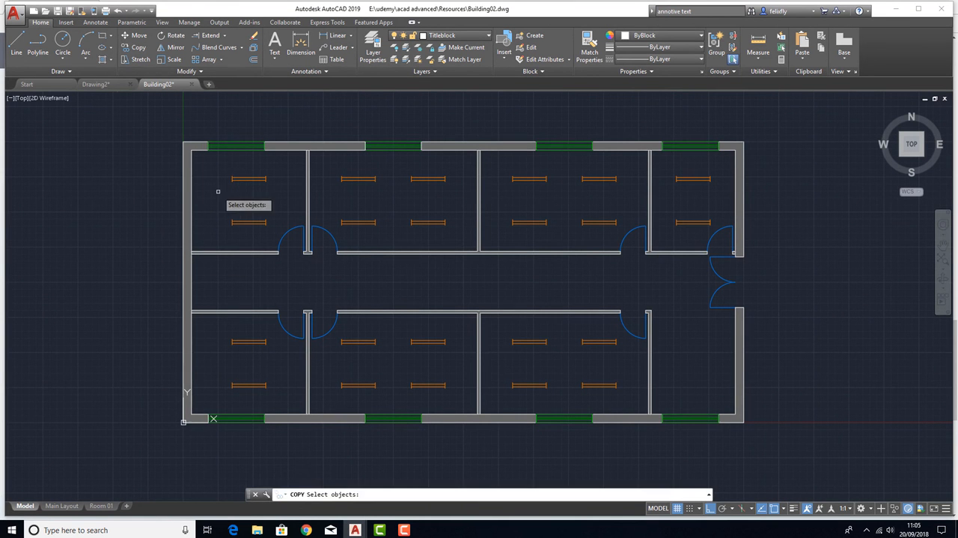
{"action": "middle_click_drag", "start_coordinate": [244, 208], "coordinate": [291, 278]}
{"action": "left_click", "coordinate": [187, 166]}
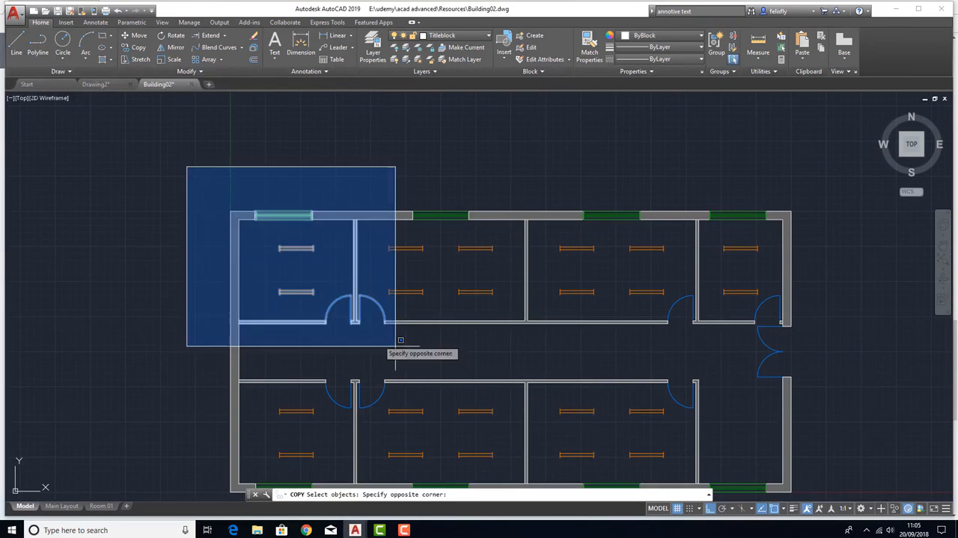
{"action": "left_click", "coordinate": [434, 362]}
{"action": "left_click", "coordinate": [426, 361]}
{"action": "left_click", "coordinate": [172, 188]}
{"action": "key", "text": "Return"}
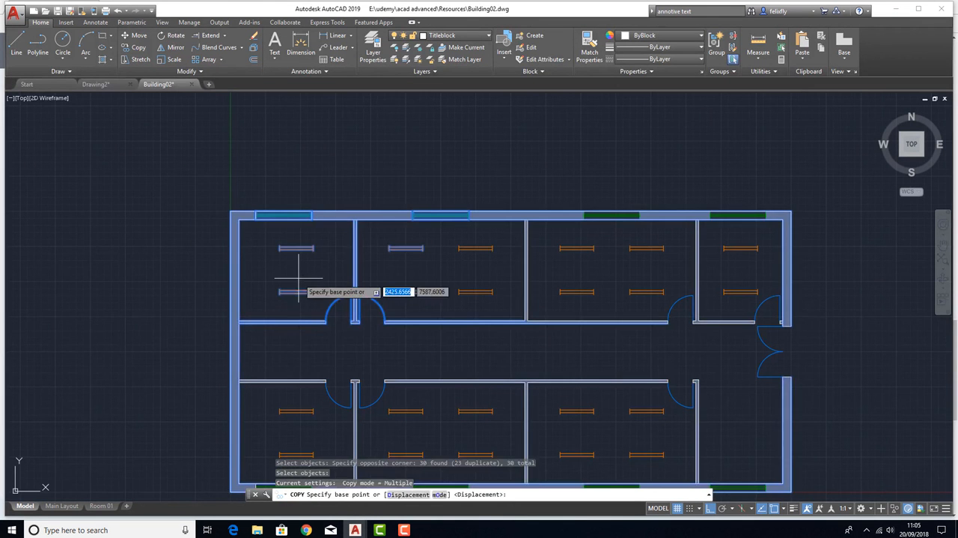
{"action": "left_click", "coordinate": [298, 279]}
{"action": "scroll", "coordinate": [298, 279], "scroll_direction": "down", "scroll_amount": 4}
{"action": "scroll", "coordinate": [299, 279], "scroll_direction": "down", "scroll_amount": 2}
{"action": "left_click", "coordinate": [313, 144]}
{"action": "key", "text": "Escape"}
{"action": "key", "text": "Escape"}
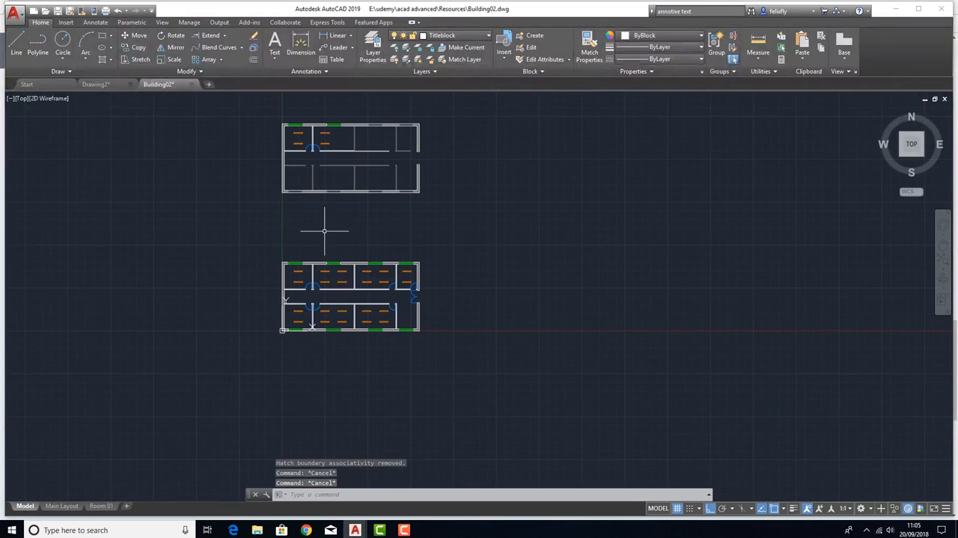
Draw a rectangle around Room 01 in the copied plan, with object snap off
{"action": "left_click", "coordinate": [102, 36]}
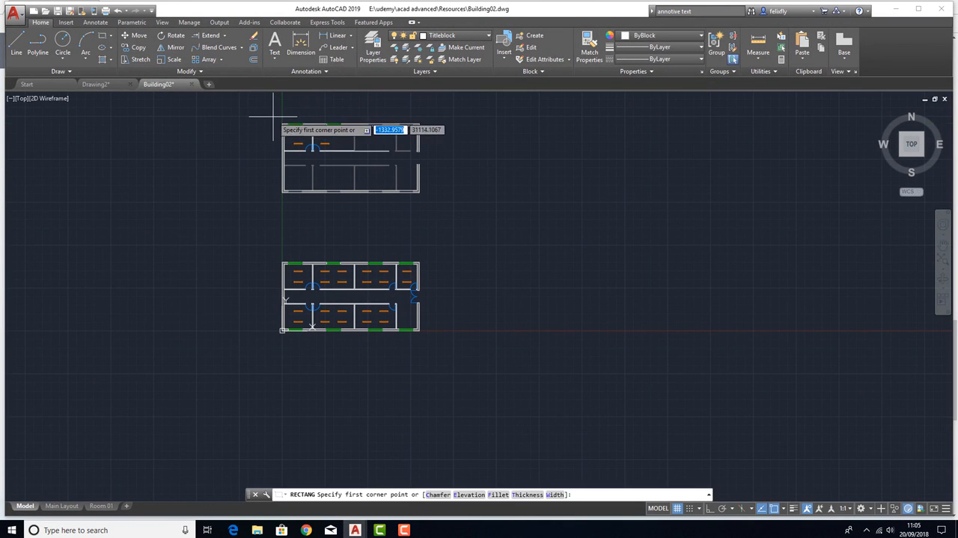
{"action": "scroll", "coordinate": [275, 122], "scroll_direction": "up", "scroll_amount": 5}
{"action": "key", "text": "F3"}
{"action": "left_click", "coordinate": [275, 113]}
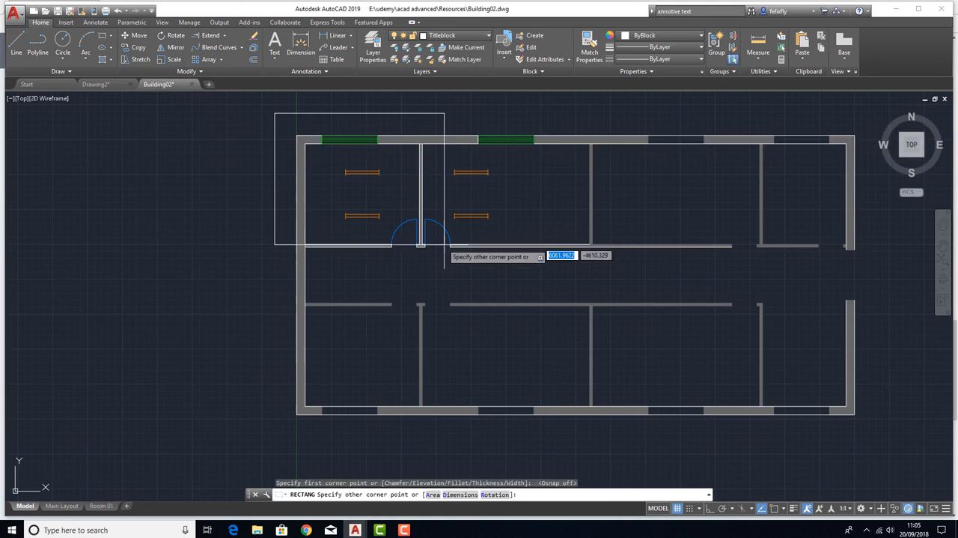
{"action": "left_click", "coordinate": [445, 259]}
Trim the outer walls, wall hatch and neighbouring door arc back to the rectangle around the copied Room 01
{"action": "left_click", "coordinate": [225, 37]}
{"action": "left_click", "coordinate": [213, 50]}
{"action": "left_click", "coordinate": [384, 260]}
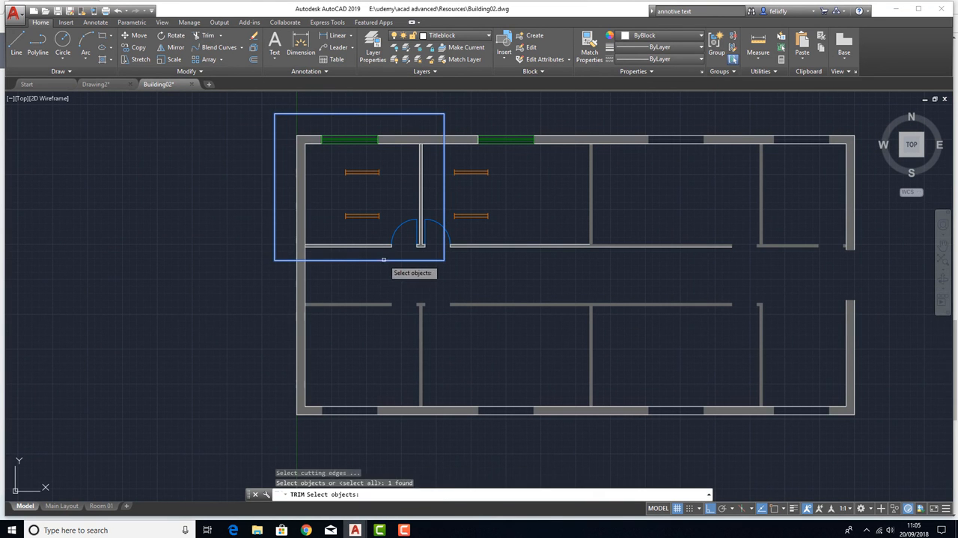
{"action": "key", "text": "Return"}
{"action": "left_click", "coordinate": [321, 286]}
{"action": "left_click", "coordinate": [253, 283]}
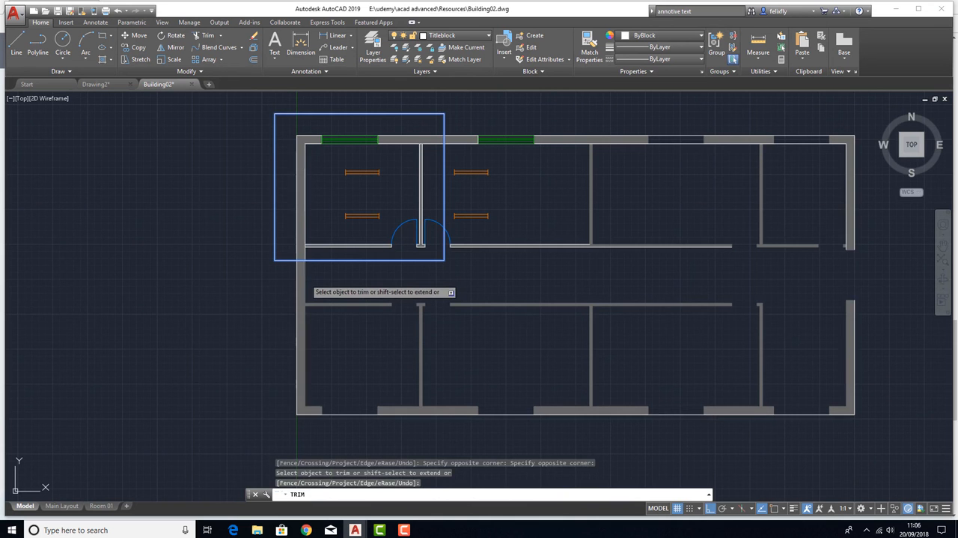
{"action": "left_click", "coordinate": [305, 278]}
{"action": "left_click", "coordinate": [300, 277]}
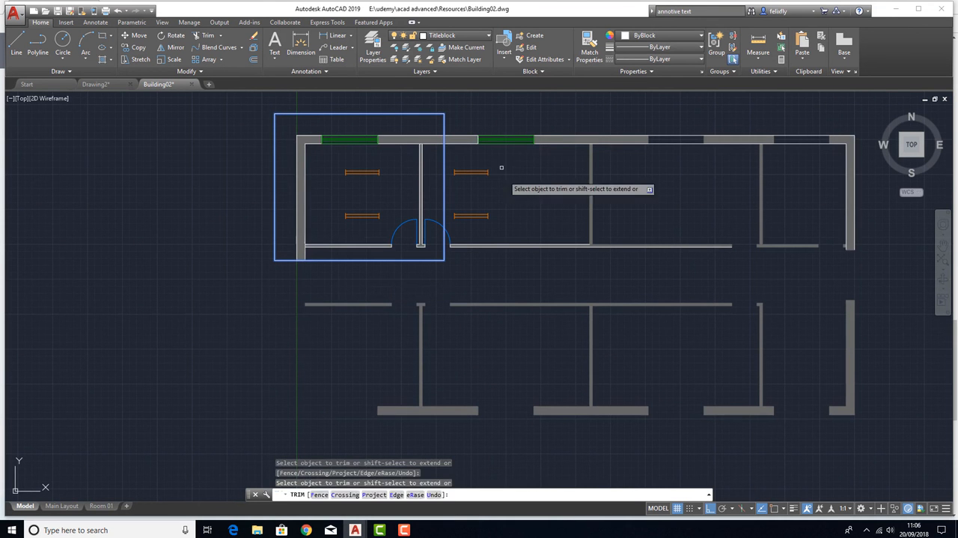
{"action": "left_click", "coordinate": [452, 140]}
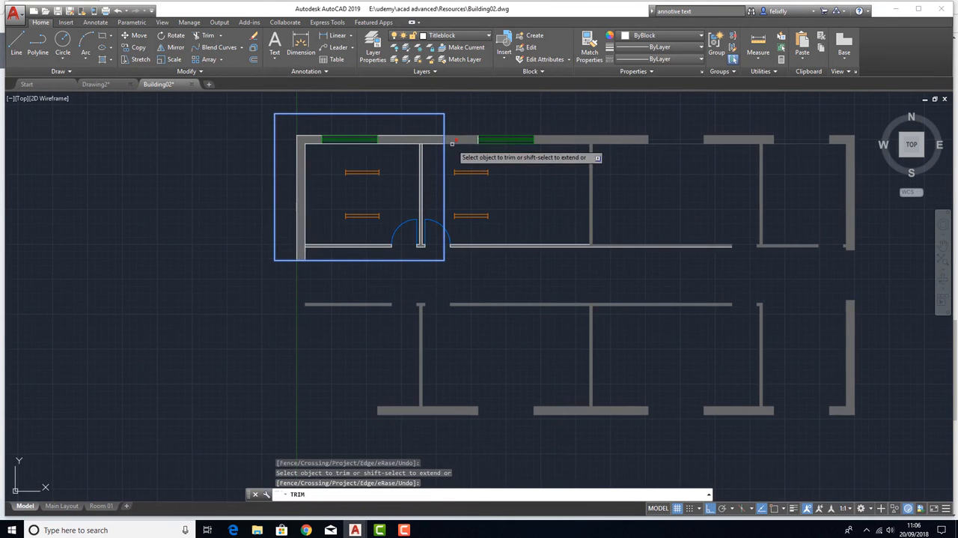
{"action": "left_click", "coordinate": [452, 141]}
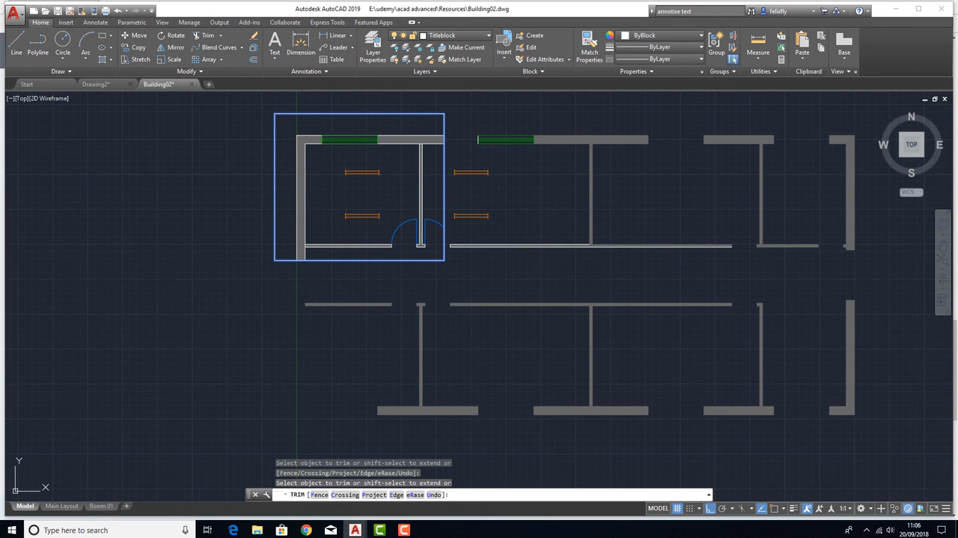
{"action": "key", "text": "Return"}
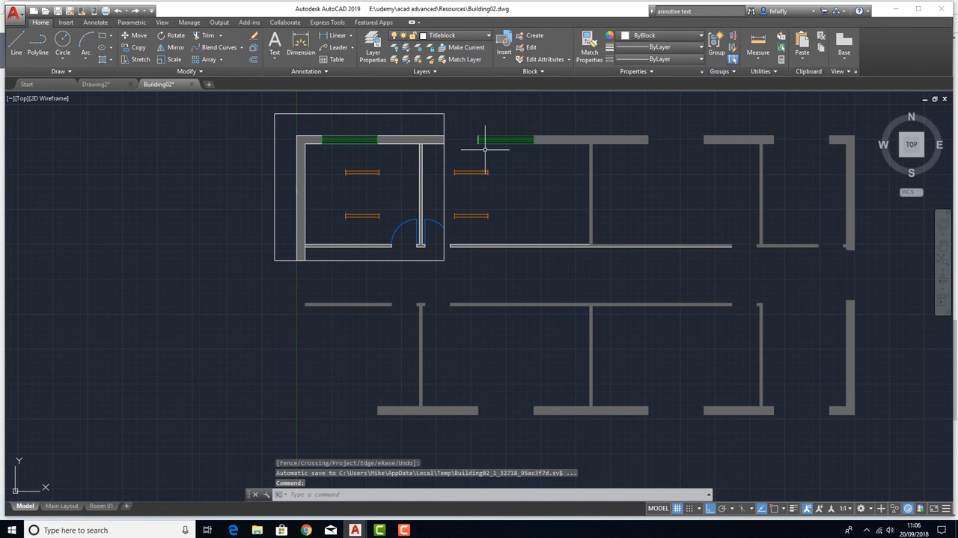
Delete the leftover window, lights and wall lines beyond the rectangle in the copied plan
{"action": "left_click", "coordinate": [446, 108]}
{"action": "scroll", "coordinate": [448, 111], "scroll_direction": "down", "scroll_amount": 2}
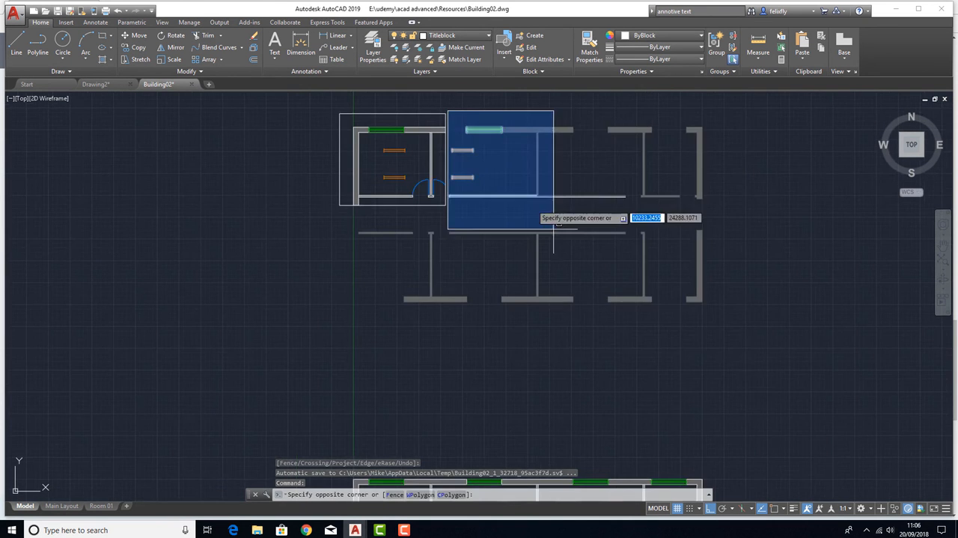
{"action": "left_click", "coordinate": [749, 378]}
{"action": "key", "text": "Escape"}
Try to delete the leftover wall hatches with a crossing selection, then undo that deletion
{"action": "left_click", "coordinate": [746, 351]}
{"action": "left_click", "coordinate": [502, 277]}
{"action": "key", "text": "Delete"}
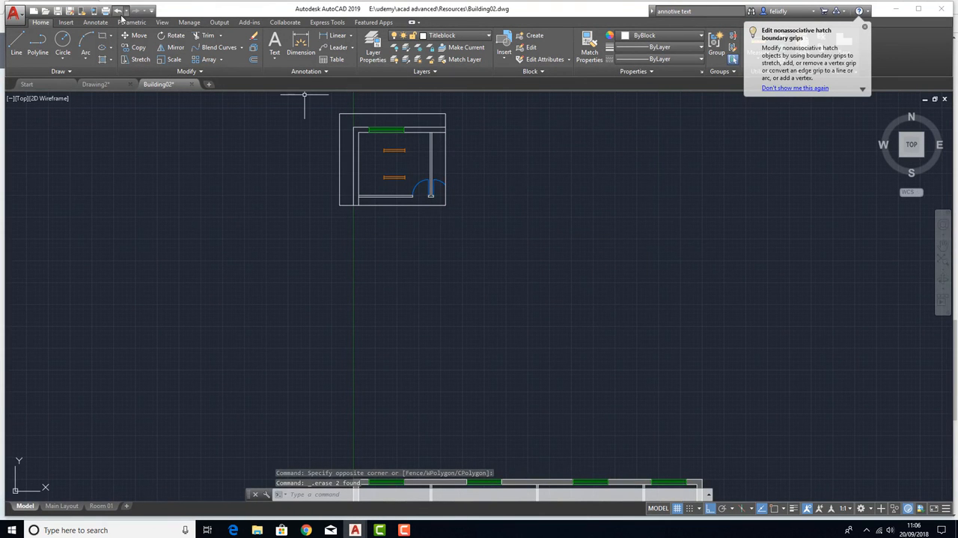
{"action": "left_click", "coordinate": [118, 11]}
Try to trim away the leftover wall hatches outside the rectangle, using the rectangle as the cutting edge
{"action": "left_click", "coordinate": [206, 35]}
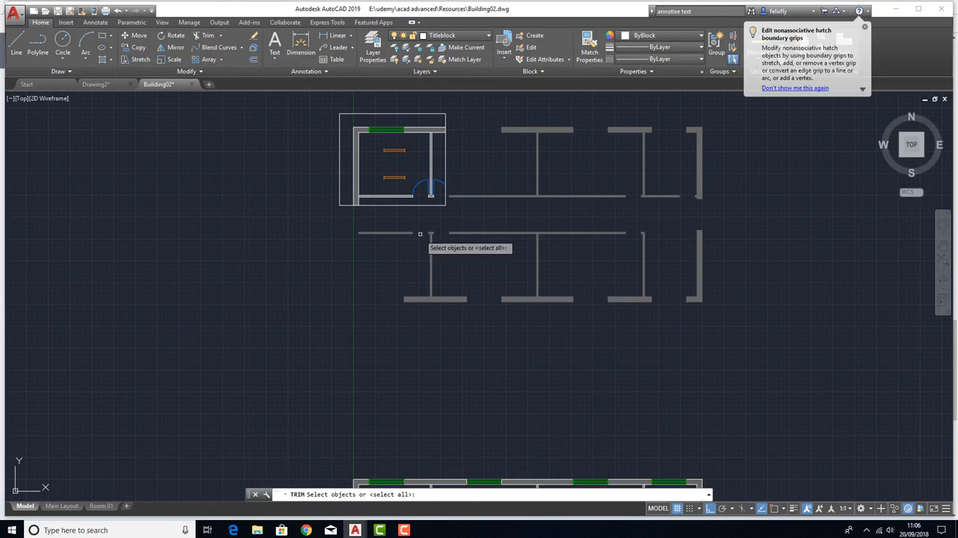
{"action": "left_click", "coordinate": [412, 204]}
{"action": "key", "text": "Return"}
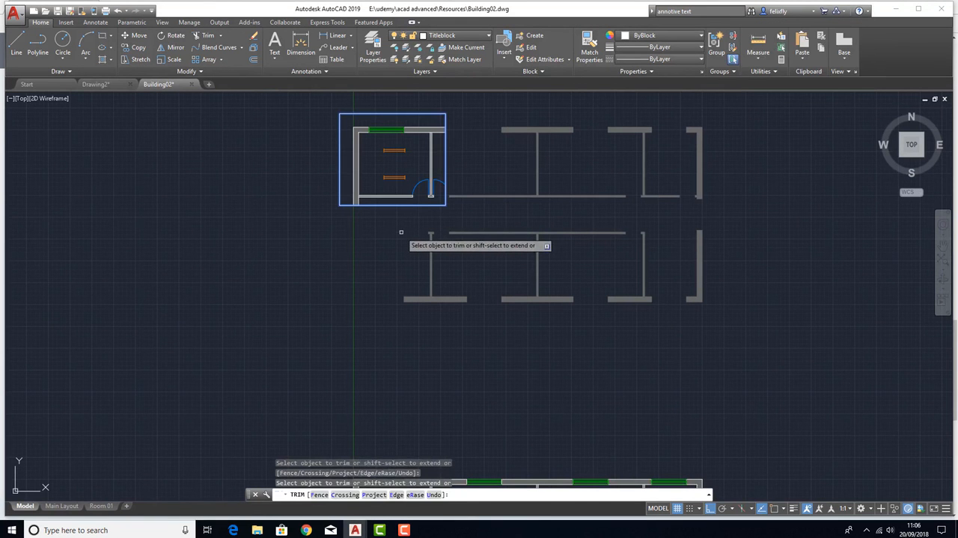
{"action": "left_click", "coordinate": [724, 375]}
{"action": "left_click", "coordinate": [454, 91]}
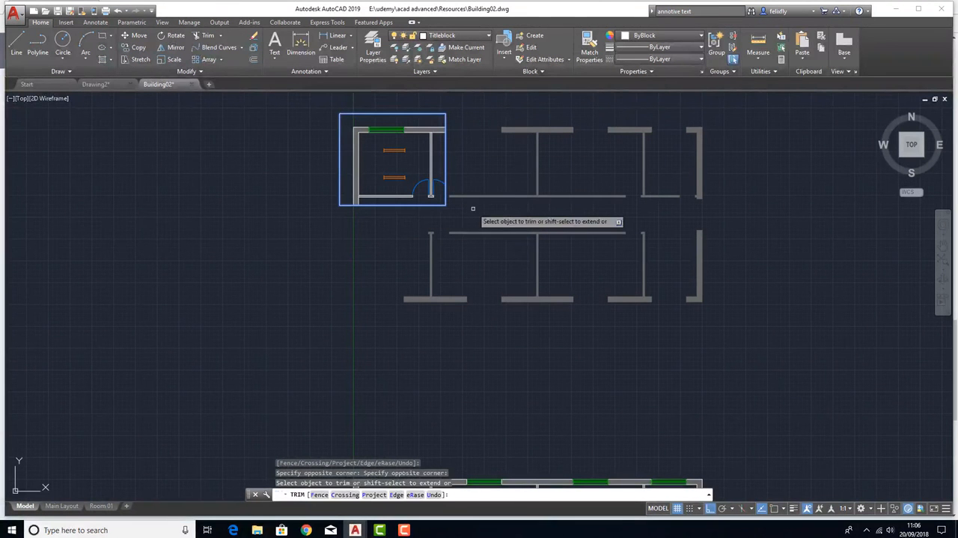
{"action": "left_click", "coordinate": [471, 197]}
Delete the interior partition hatch and the outer wall hatch from the copied plan
{"action": "left_click", "coordinate": [488, 215]}
{"action": "left_click", "coordinate": [472, 274]}
{"action": "key", "text": "Delete"}
{"action": "left_click", "coordinate": [843, 373]}
{"action": "left_click", "coordinate": [587, 235]}
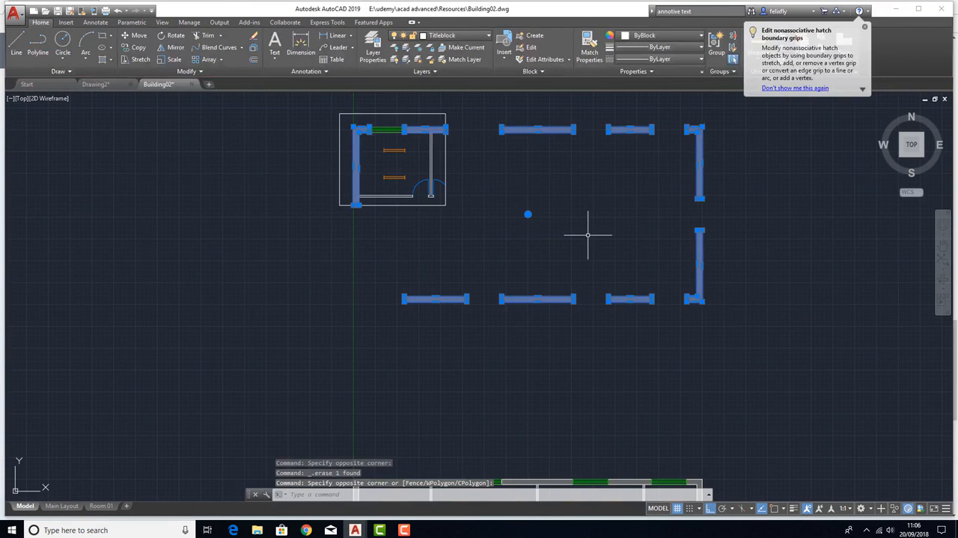
{"action": "key", "text": "Delete"}
Delete the trimming rectangle around the copied Room 01
{"action": "scroll", "coordinate": [336, 215], "scroll_direction": "up", "scroll_amount": 4}
{"action": "left_click", "coordinate": [338, 233]}
{"action": "left_click", "coordinate": [313, 200]}
{"action": "key", "text": "Delete"}
{"action": "middle_click_drag", "start_coordinate": [407, 289], "coordinate": [386, 196]}
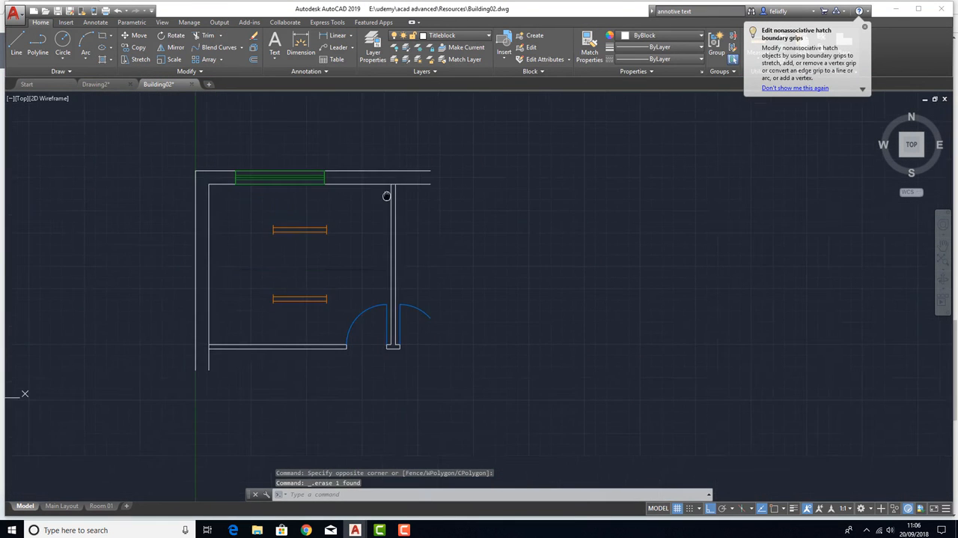
{"action": "scroll", "coordinate": [396, 274], "scroll_direction": "down", "scroll_amount": 6}
{"action": "scroll", "coordinate": [378, 237], "scroll_direction": "up", "scroll_amount": 4}
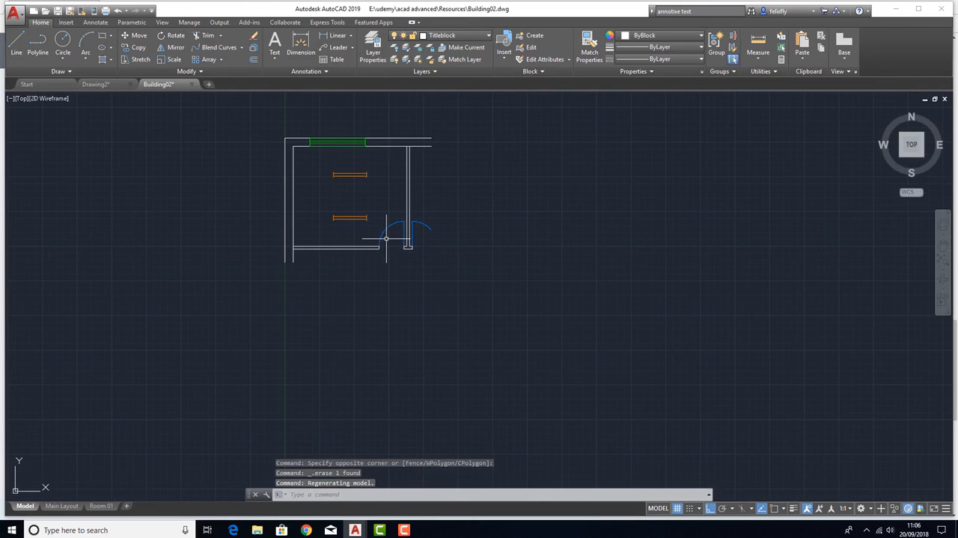
View the Room 01 layout, enter its viewport and return to paper space
{"action": "left_click", "coordinate": [103, 506]}
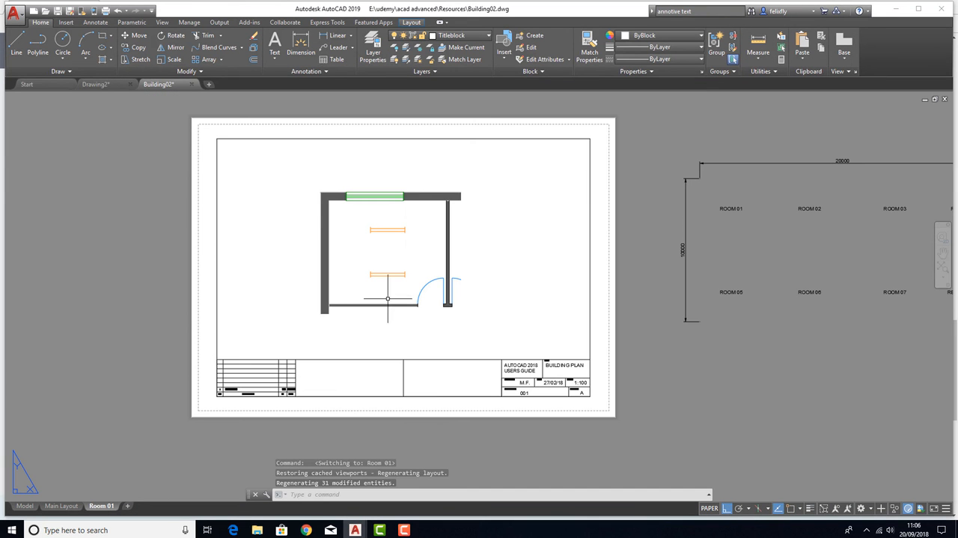
{"action": "double_click", "coordinate": [395, 227]}
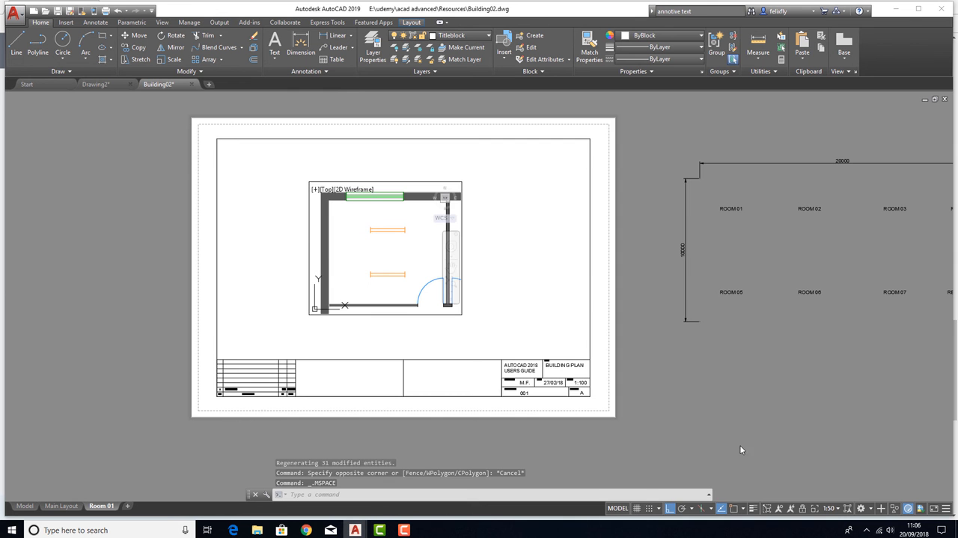
{"action": "key", "text": "Escape"}
{"action": "double_click", "coordinate": [265, 281]}
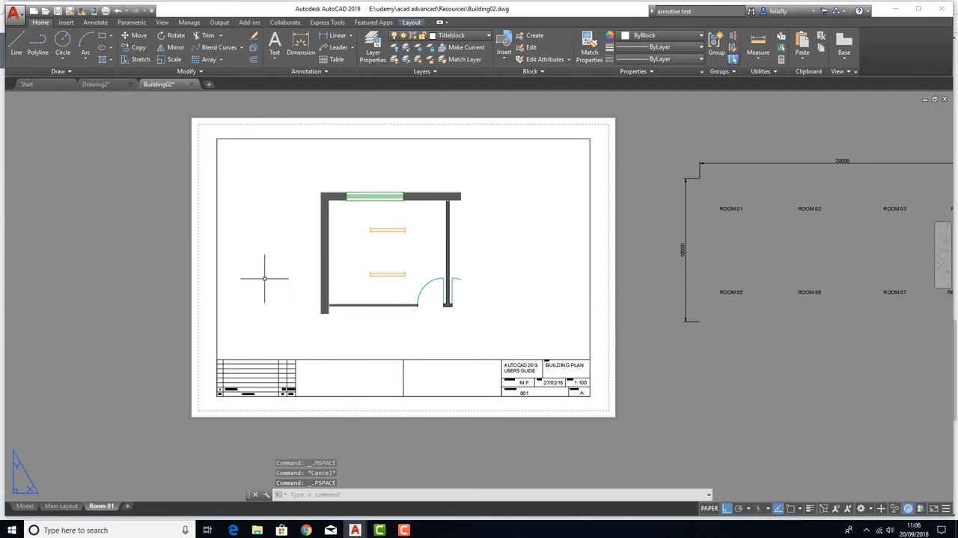
In model space, draw a test circle in Room 01 of the building plan and another in the copied room
{"action": "left_click", "coordinate": [25, 506]}
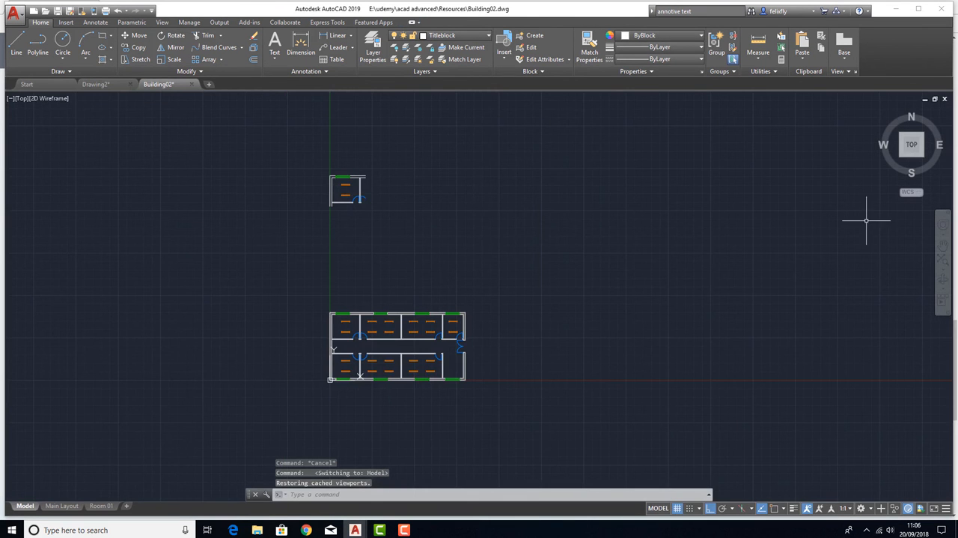
{"action": "left_click", "coordinate": [63, 40]}
{"action": "scroll", "coordinate": [288, 325], "scroll_direction": "up", "scroll_amount": 4}
{"action": "left_click", "coordinate": [428, 343]}
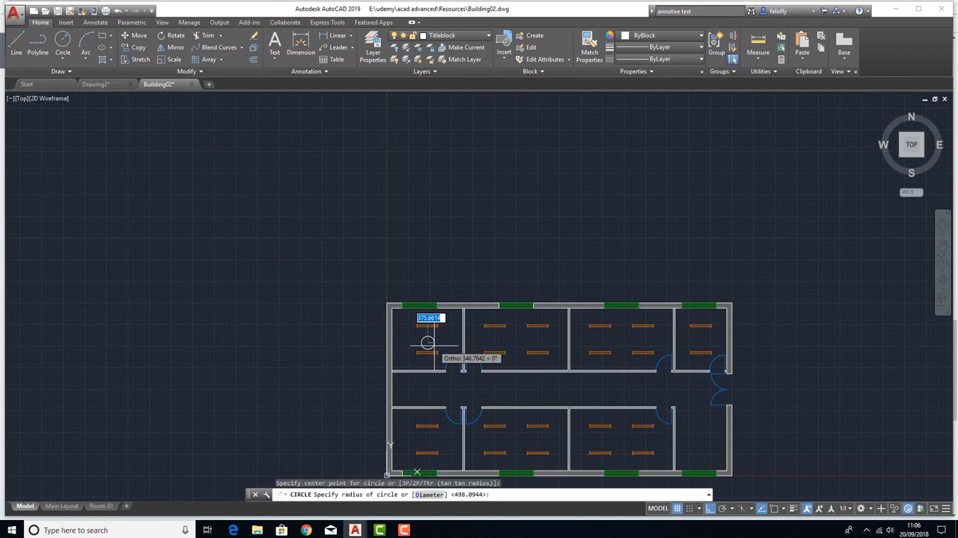
{"action": "scroll", "coordinate": [453, 363], "scroll_direction": "down", "scroll_amount": 4}
{"action": "scroll", "coordinate": [447, 223], "scroll_direction": "up", "scroll_amount": 6}
{"action": "key", "text": "Return"}
{"action": "left_click", "coordinate": [429, 193]}
{"action": "left_click", "coordinate": [438, 197]}
{"action": "key", "text": "Escape"}
{"action": "key", "text": "Escape"}
Delete the test circles from the copied room and from Room 01 of the building plan
{"action": "left_click", "coordinate": [437, 190]}
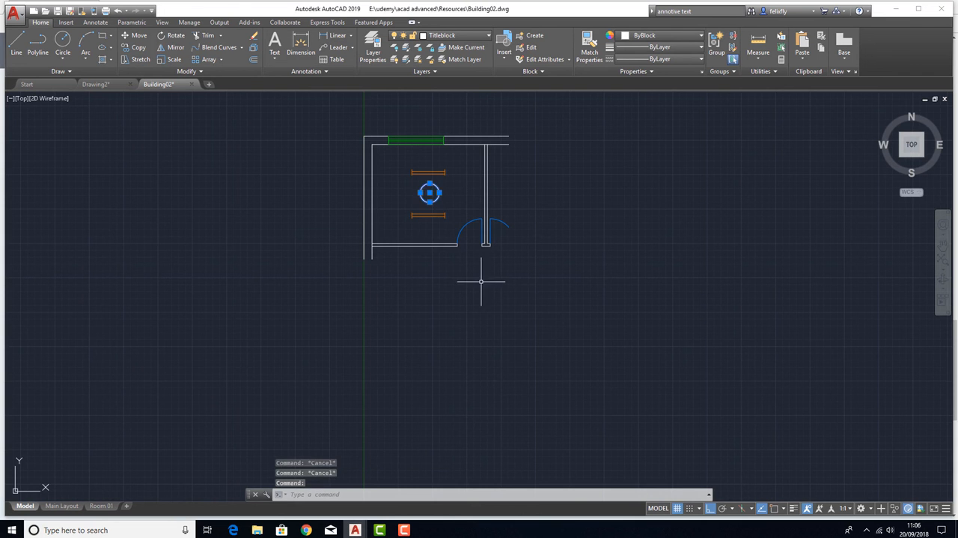
{"action": "key", "text": "Delete"}
{"action": "scroll", "coordinate": [432, 312], "scroll_direction": "down", "scroll_amount": 4}
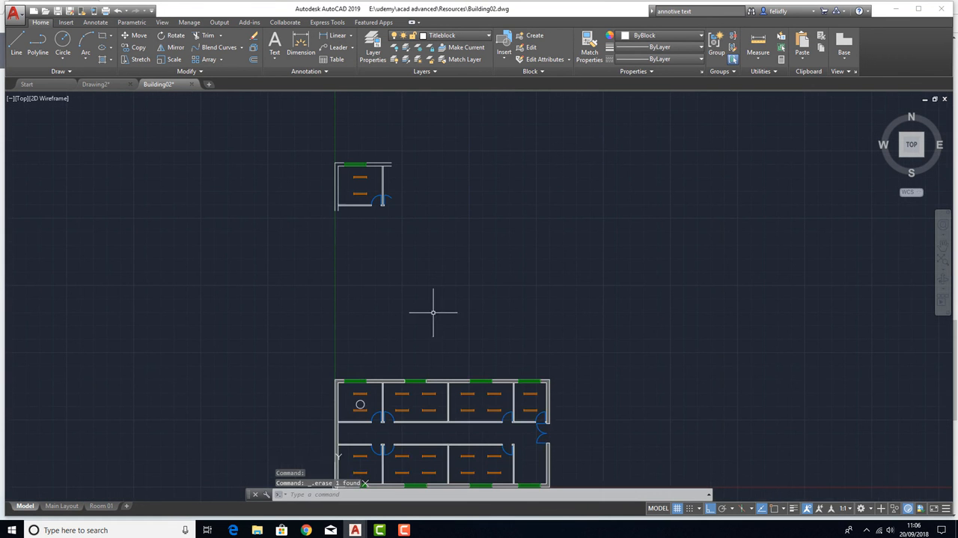
{"action": "left_click", "coordinate": [360, 404]}
{"action": "key", "text": "Delete"}
Delete the entire copied room above the building plan
{"action": "middle_click_drag", "start_coordinate": [386, 304], "coordinate": [367, 248]}
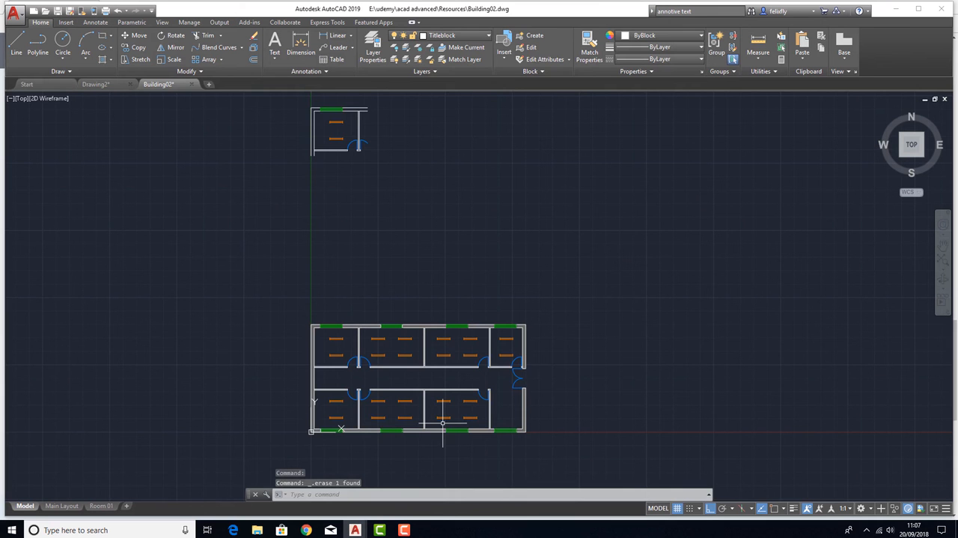
{"action": "left_click", "coordinate": [430, 196]}
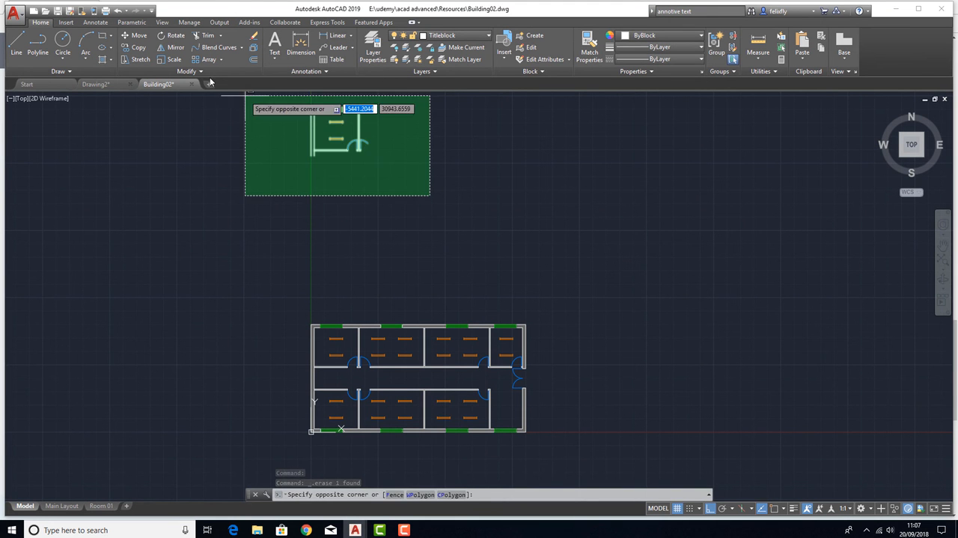
{"action": "left_click", "coordinate": [260, 105]}
{"action": "key", "text": "Delete"}
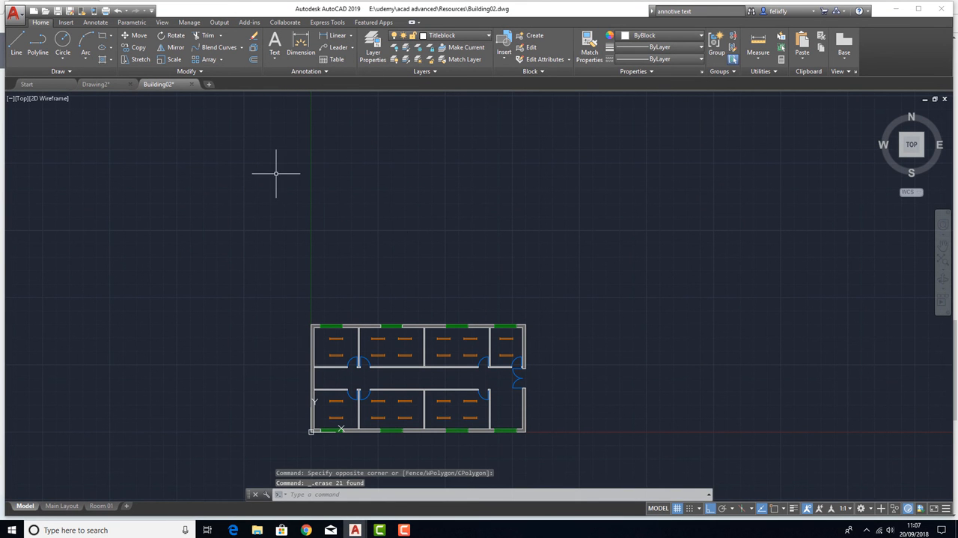
{"action": "scroll", "coordinate": [355, 203], "scroll_direction": "down", "scroll_amount": 2}
{"action": "scroll", "coordinate": [330, 292], "scroll_direction": "up", "scroll_amount": 8}
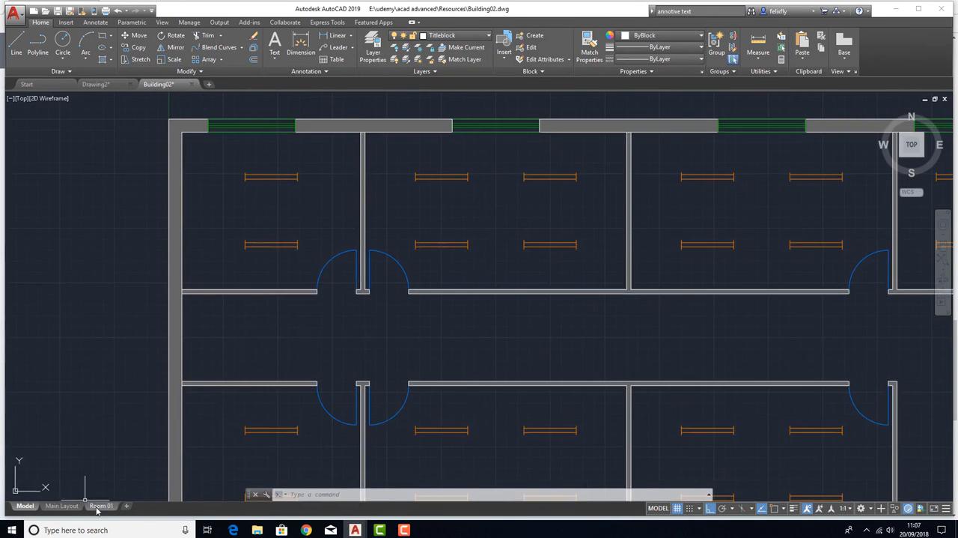
Compare the Main Layout sheet with the Room 01 layout
{"action": "left_click", "coordinate": [98, 506]}
{"action": "left_click", "coordinate": [76, 507]}
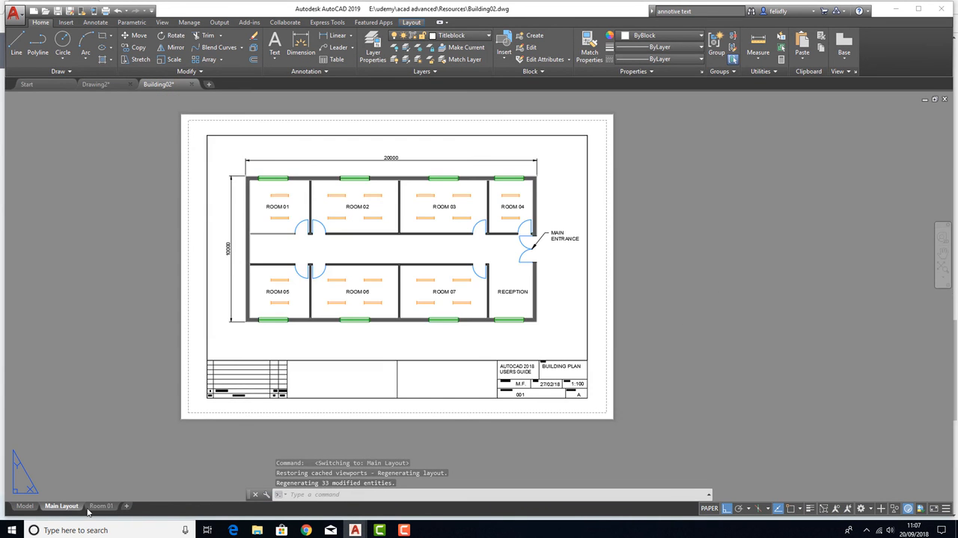
{"action": "left_click", "coordinate": [100, 506]}
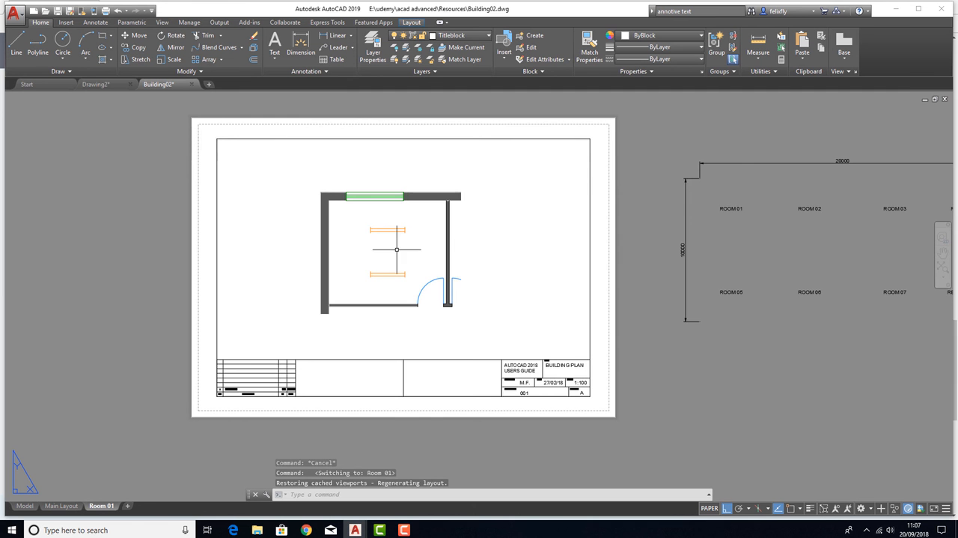
{"action": "middle_click_drag", "start_coordinate": [572, 224], "coordinate": [463, 231]}
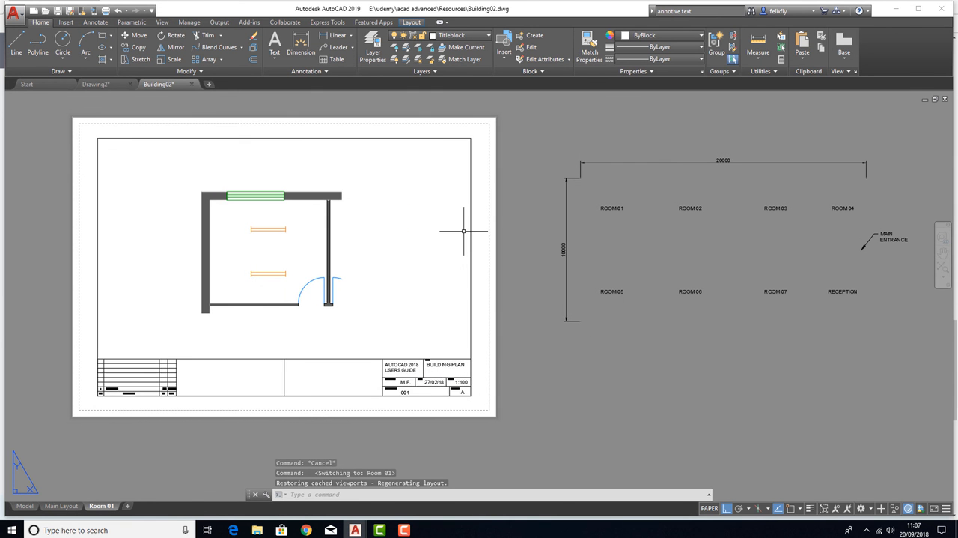
{"action": "left_click", "coordinate": [136, 48]}
{"action": "key", "text": "Escape"}
{"action": "key", "text": "Escape"}
{"action": "key", "text": "Escape"}
{"action": "key", "text": "Escape"}
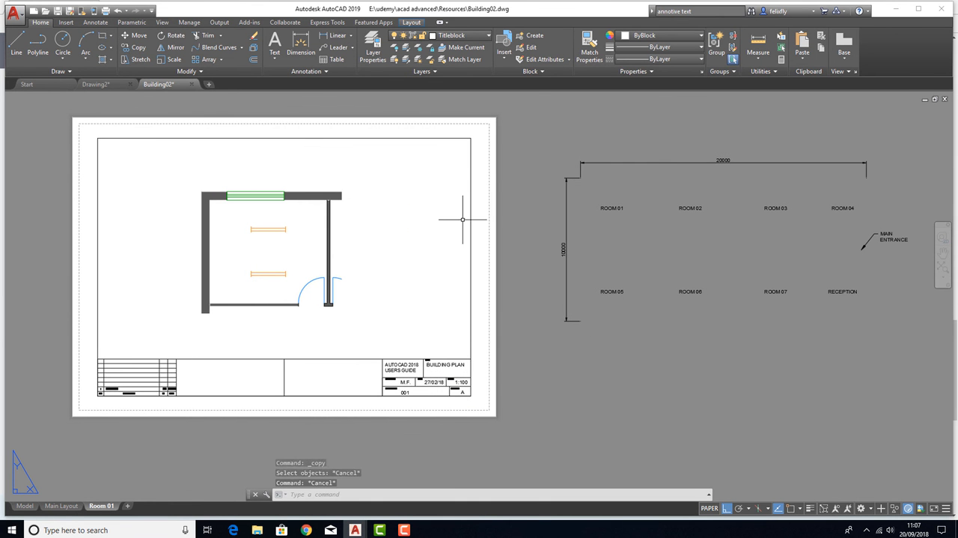
Examine the Room 01 sheet together with the dimensions and room labels lying outside it
{"action": "middle_click_drag", "start_coordinate": [222, 215], "coordinate": [248, 195]}
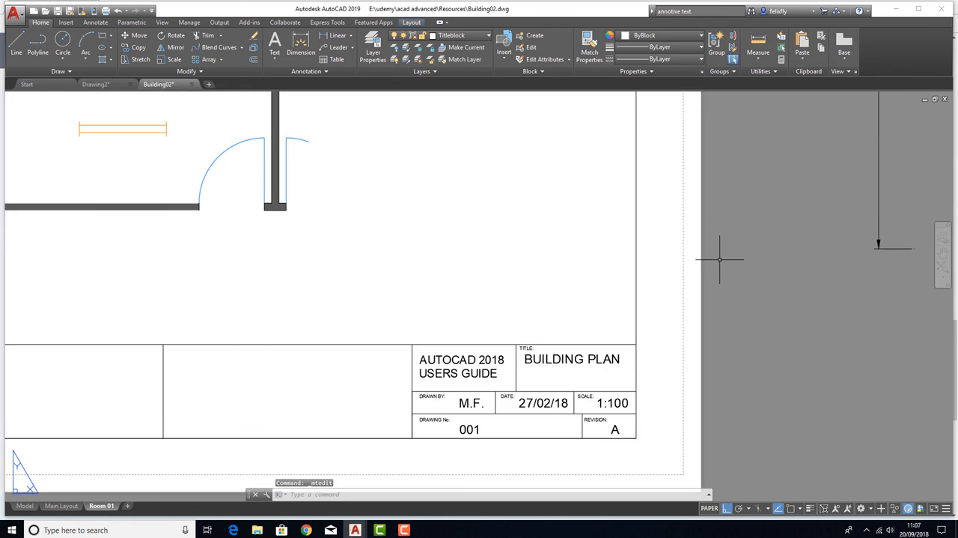
{"action": "scroll", "coordinate": [308, 202], "scroll_direction": "down", "scroll_amount": 6}
{"action": "middle_click_drag", "start_coordinate": [328, 220], "coordinate": [385, 266]}
{"action": "scroll", "coordinate": [282, 168], "scroll_direction": "up", "scroll_amount": 2}
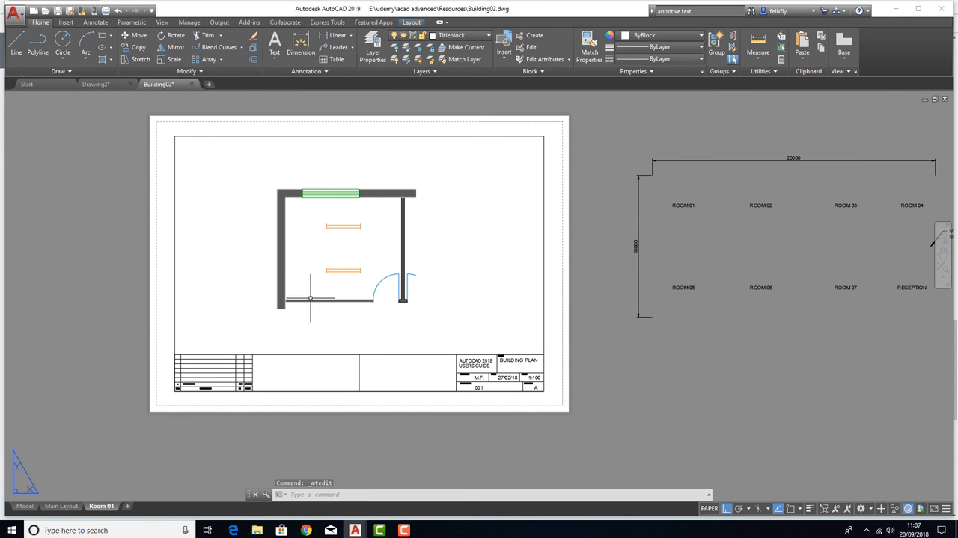
{"action": "middle_click_drag", "start_coordinate": [301, 253], "coordinate": [332, 259]}
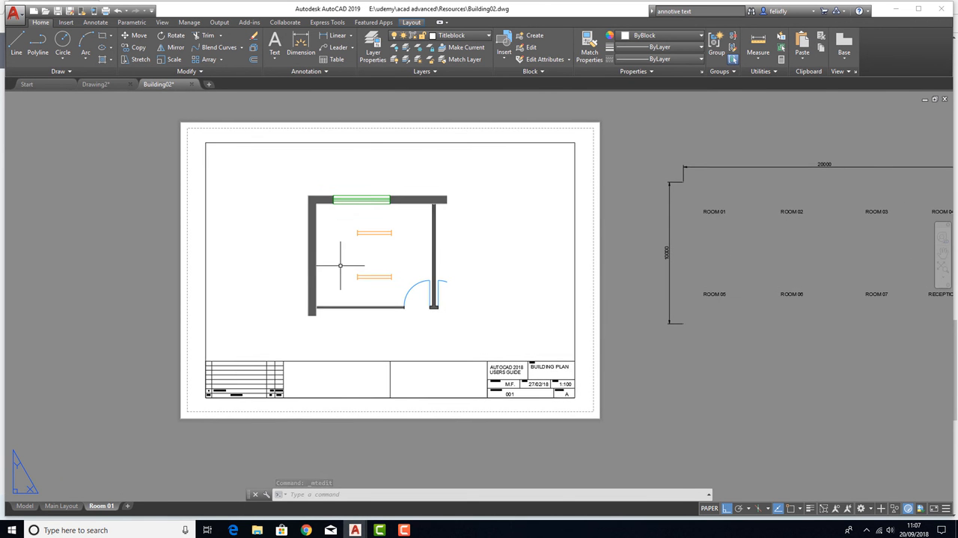
{"action": "scroll", "coordinate": [347, 256], "scroll_direction": "up", "scroll_amount": 2}
{"action": "scroll", "coordinate": [385, 248], "scroll_direction": "down", "scroll_amount": 6}
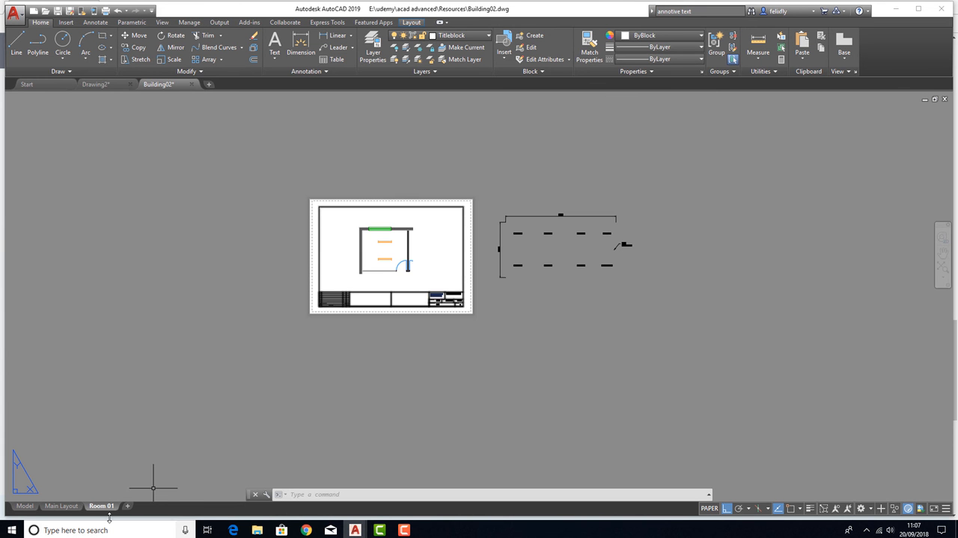
{"action": "scroll", "coordinate": [382, 234], "scroll_direction": "up", "scroll_amount": 4}
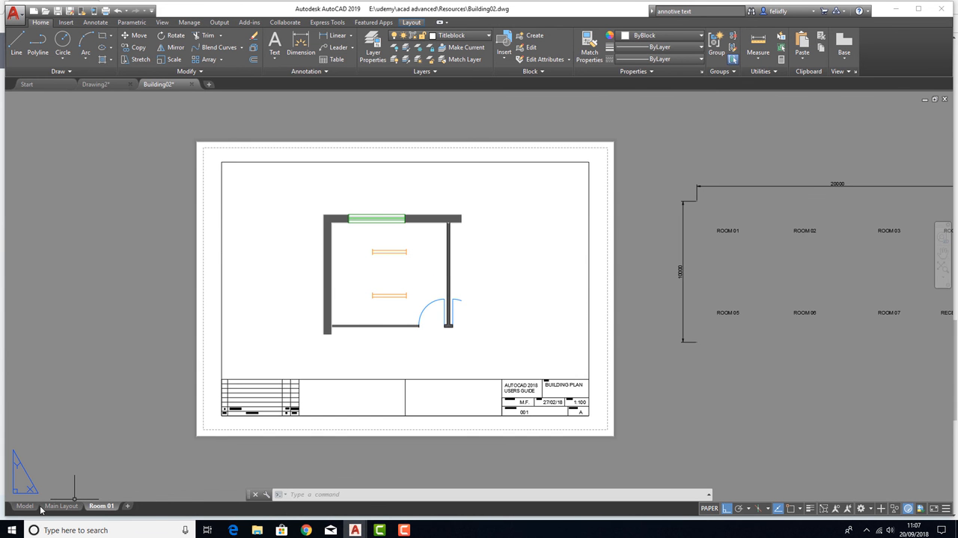
Review the building plan in model space, the Main Layout sheet and the Room 01 layout in turn
{"action": "left_click", "coordinate": [26, 507]}
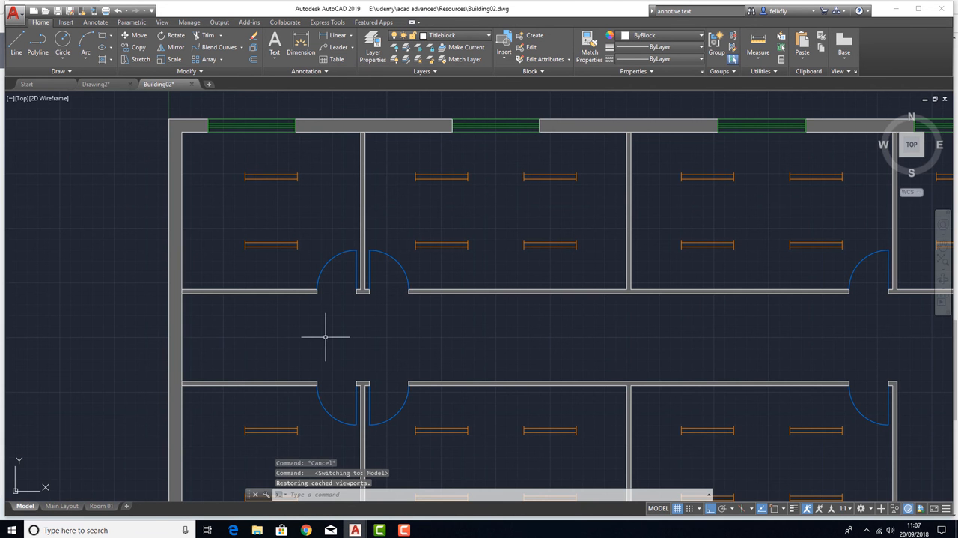
{"action": "left_click", "coordinate": [63, 506]}
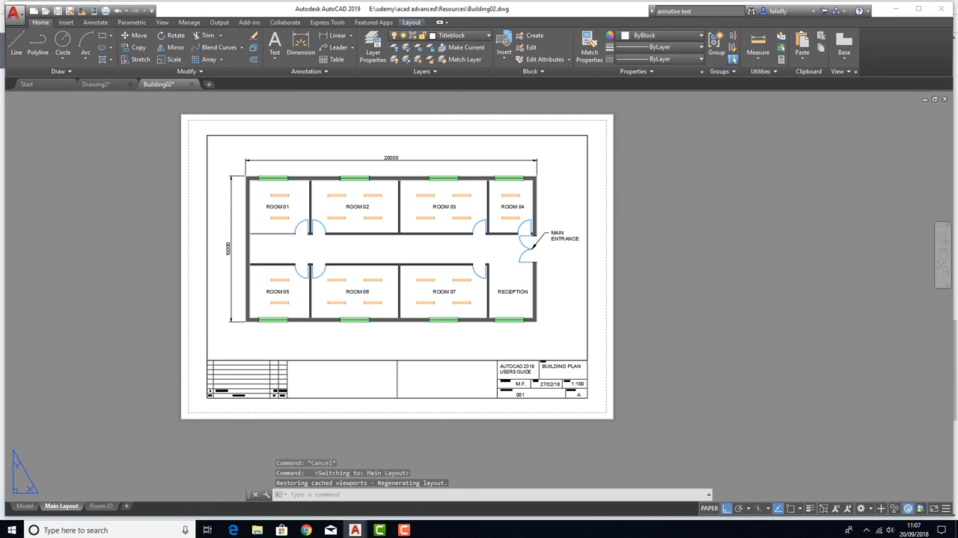
{"action": "left_click", "coordinate": [101, 506]}
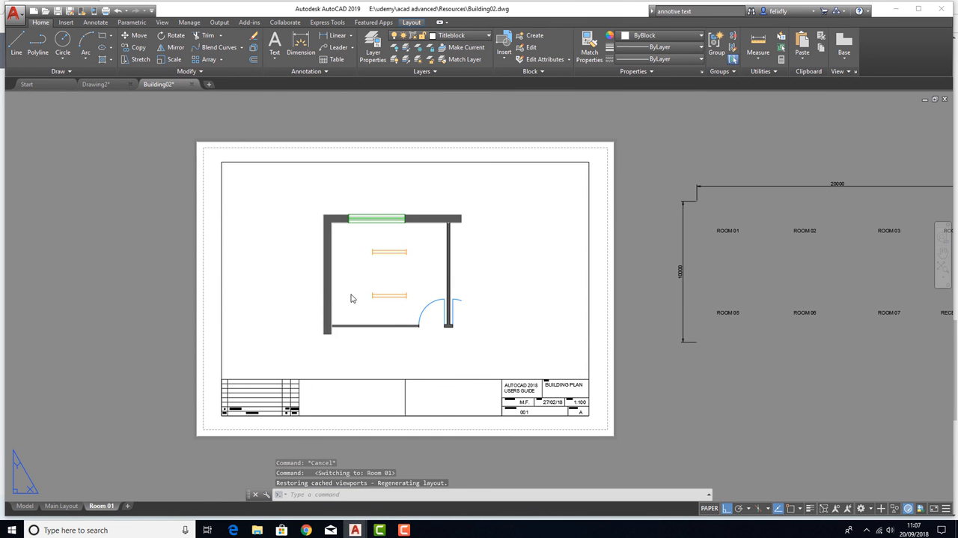
{"action": "left_click", "coordinate": [384, 269]}
{"action": "key", "text": "Escape"}
{"action": "key", "text": "Escape"}
{"action": "middle_click_drag", "start_coordinate": [447, 284], "coordinate": [422, 280]}
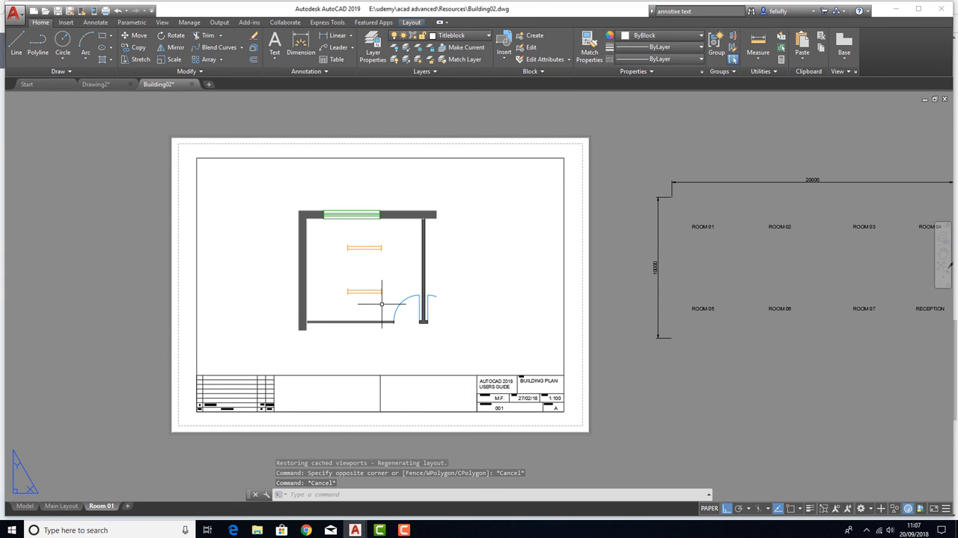